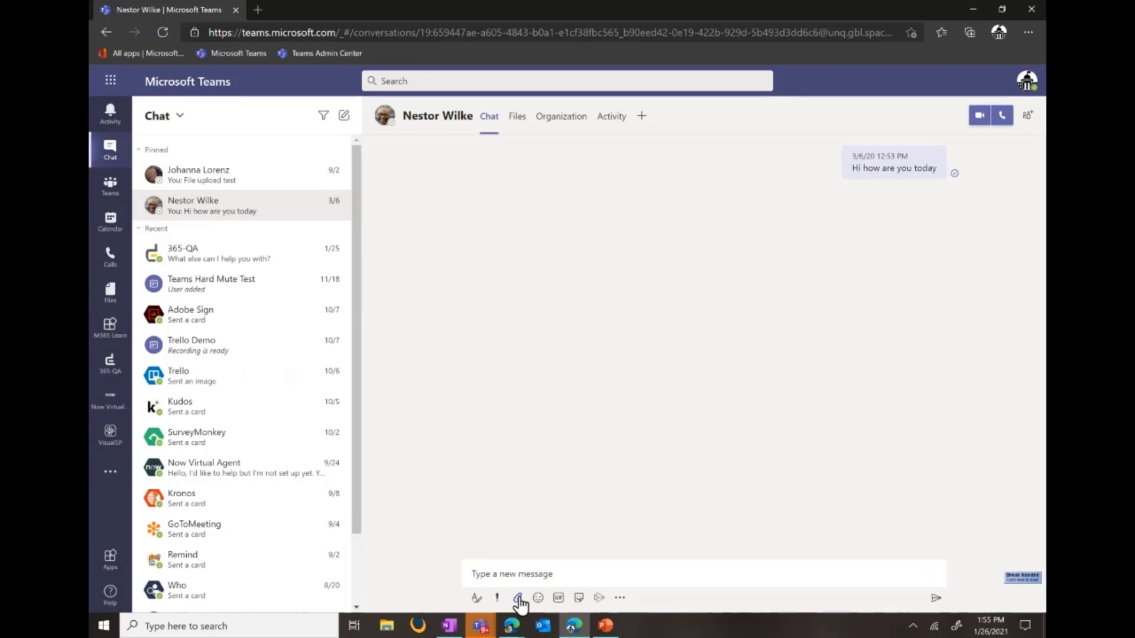
Send the chat message "Hey - Can you add you content here?" with Teams Gov EDU Day uploaded from the computer's OneDrive Attachments folder.
left_click(518, 599)
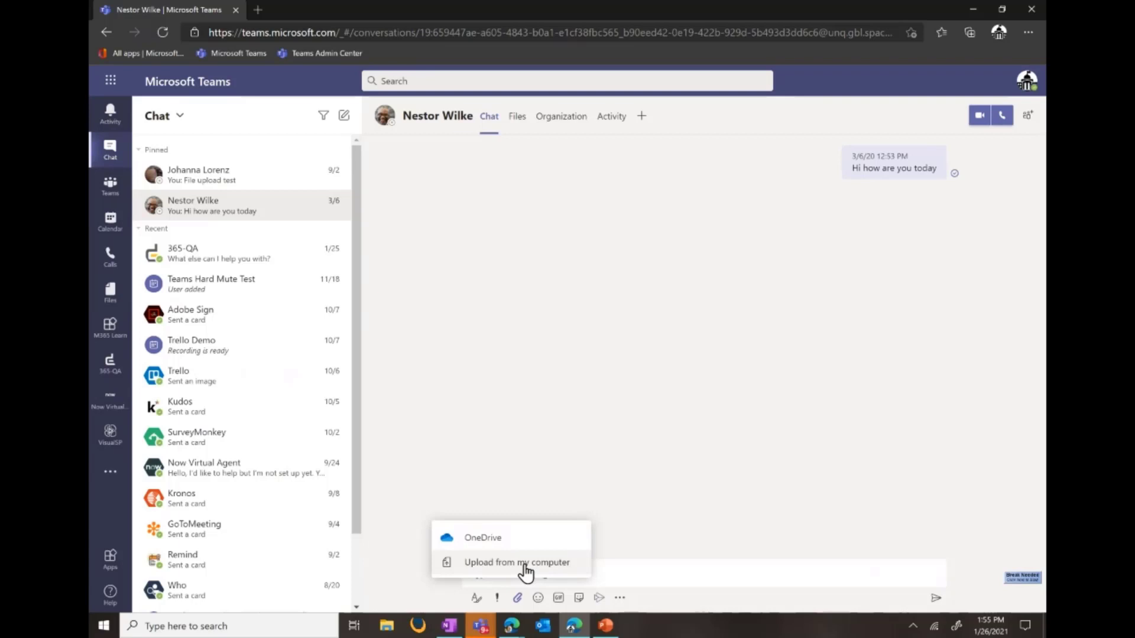
left_click(486, 565)
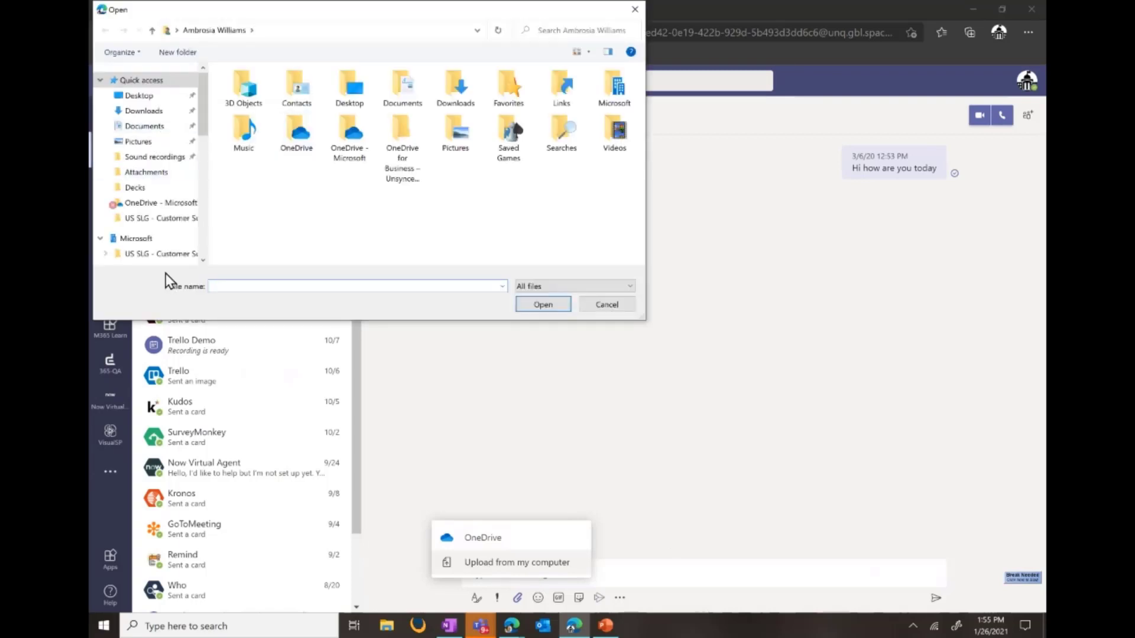
left_click(162, 235)
scroll(164, 242, "down", 2)
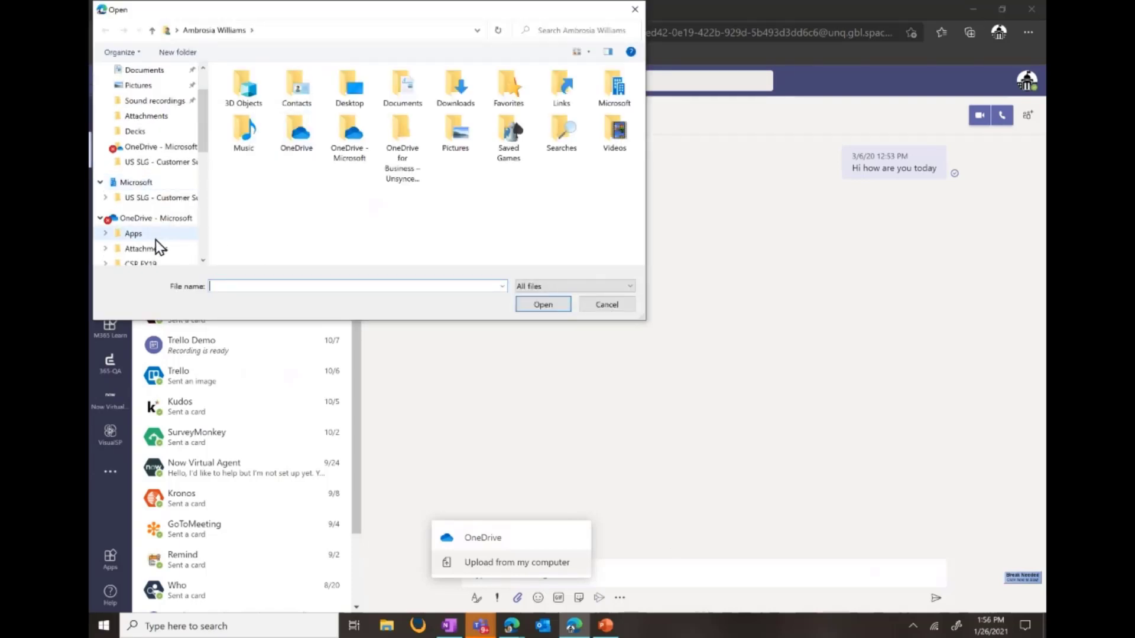
left_click(156, 248)
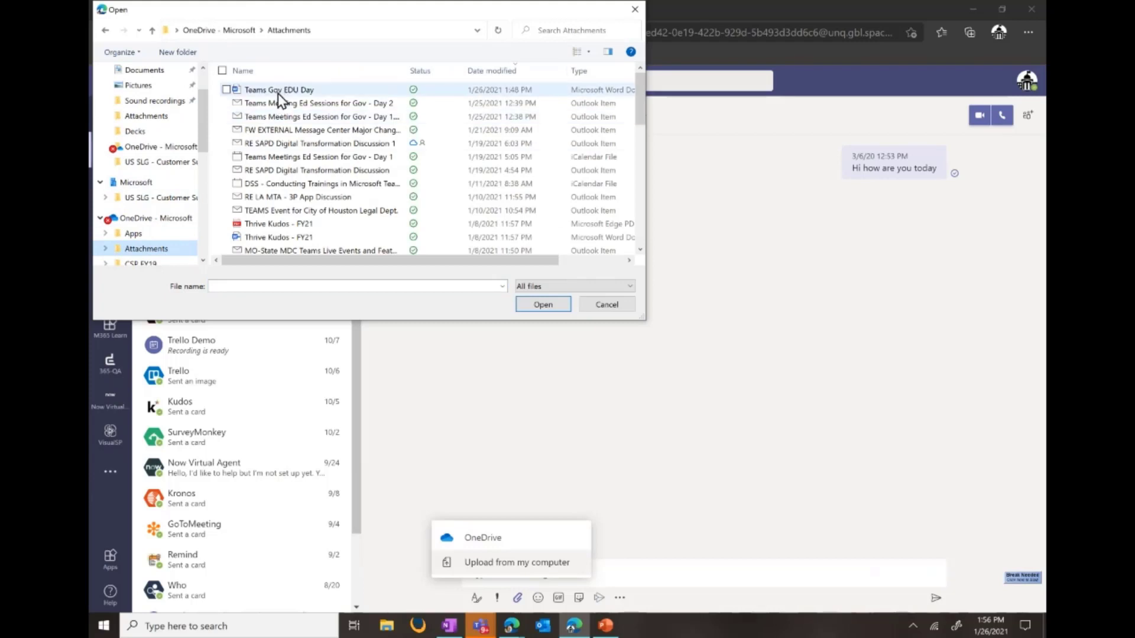
left_click(281, 92)
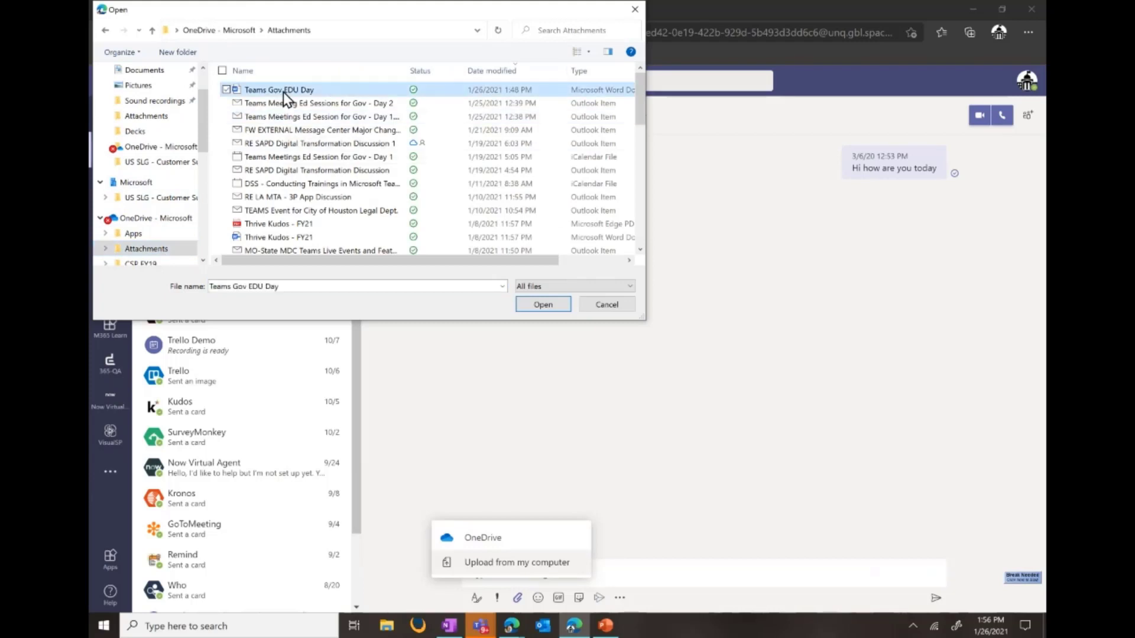
left_click(522, 304)
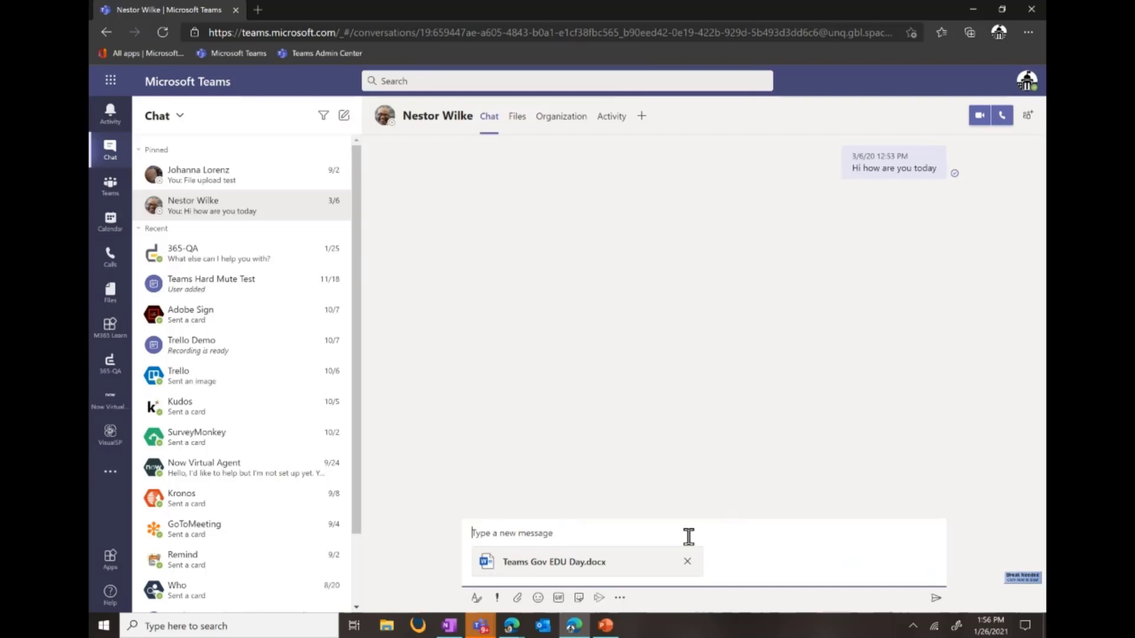
type("He")
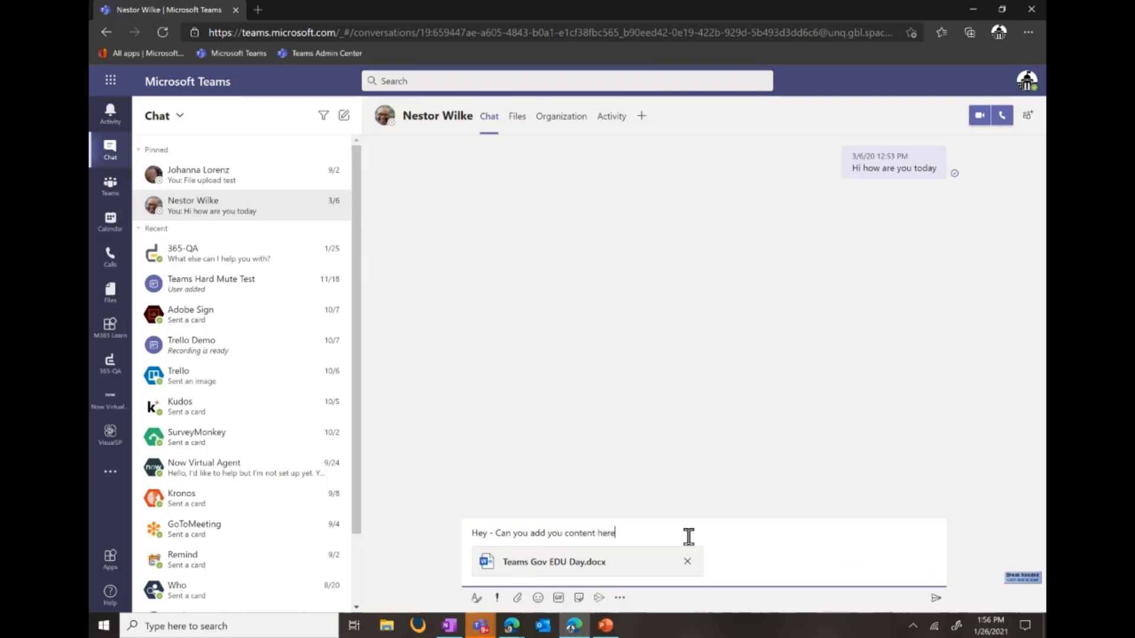
key("Return")
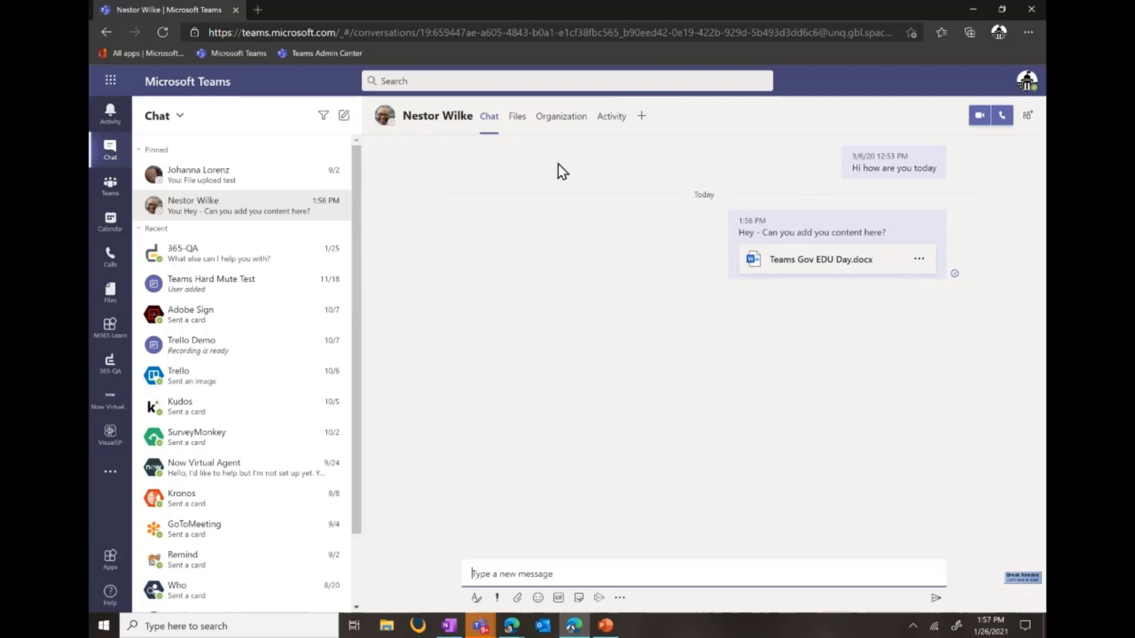
Review the available actions for Teams Gov EDU Day.docx among the files shared in this chat.
left_click(516, 122)
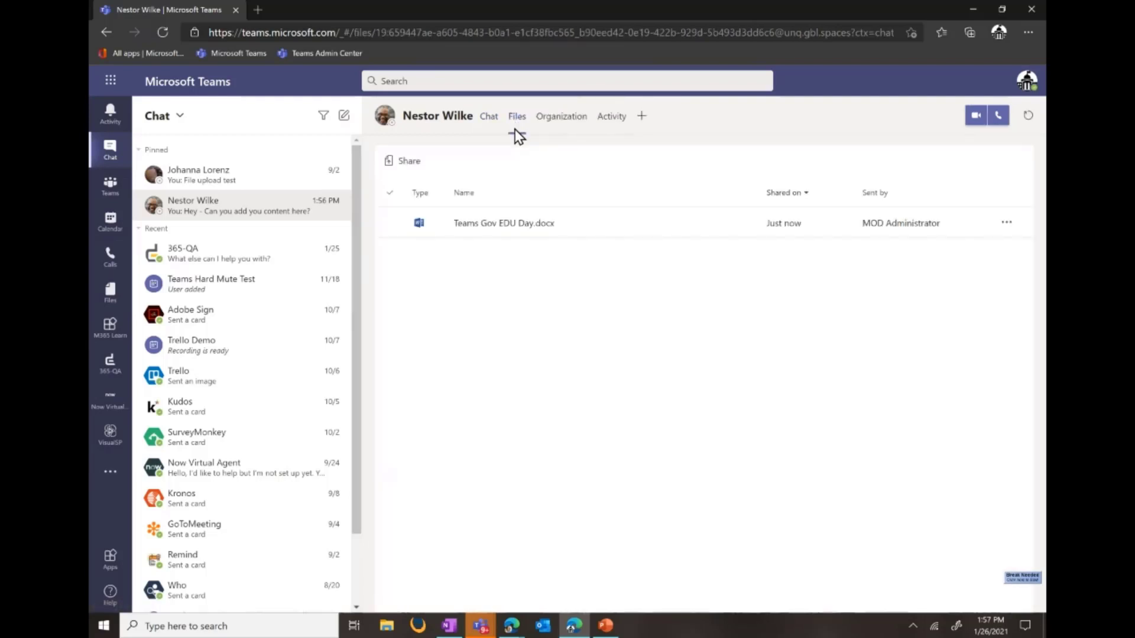
left_click(517, 233)
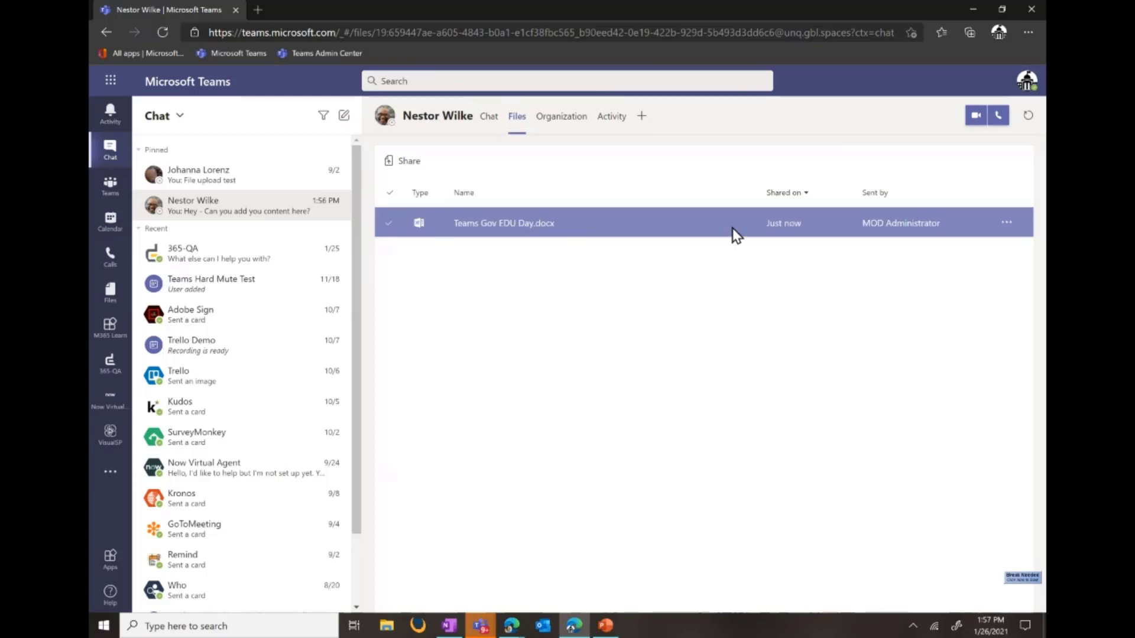
left_click(1007, 223)
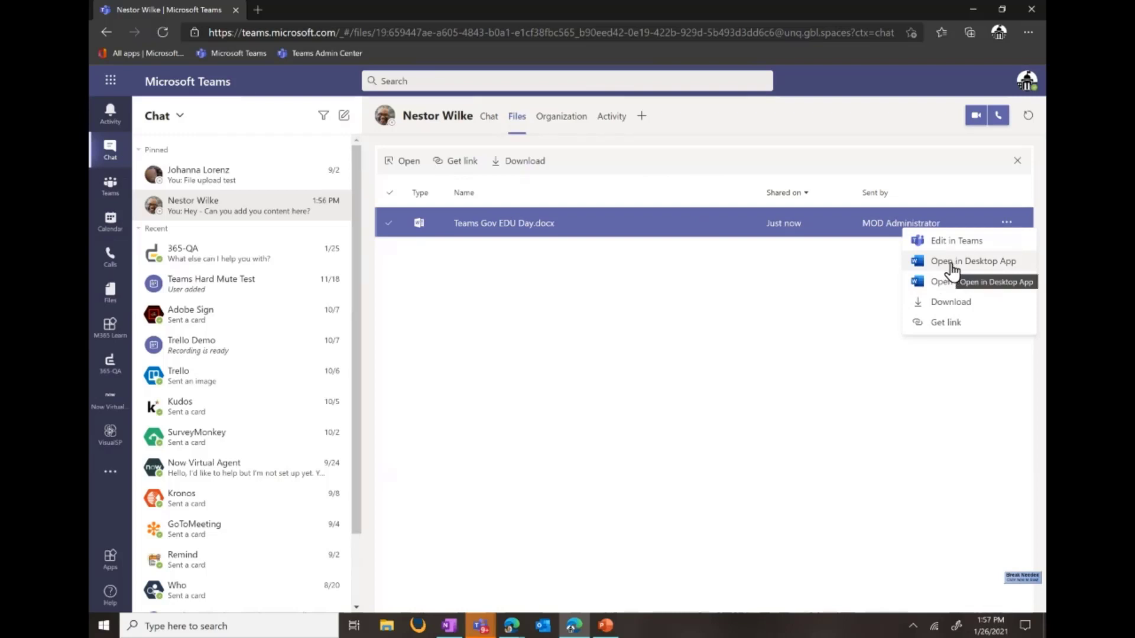
left_click(651, 324)
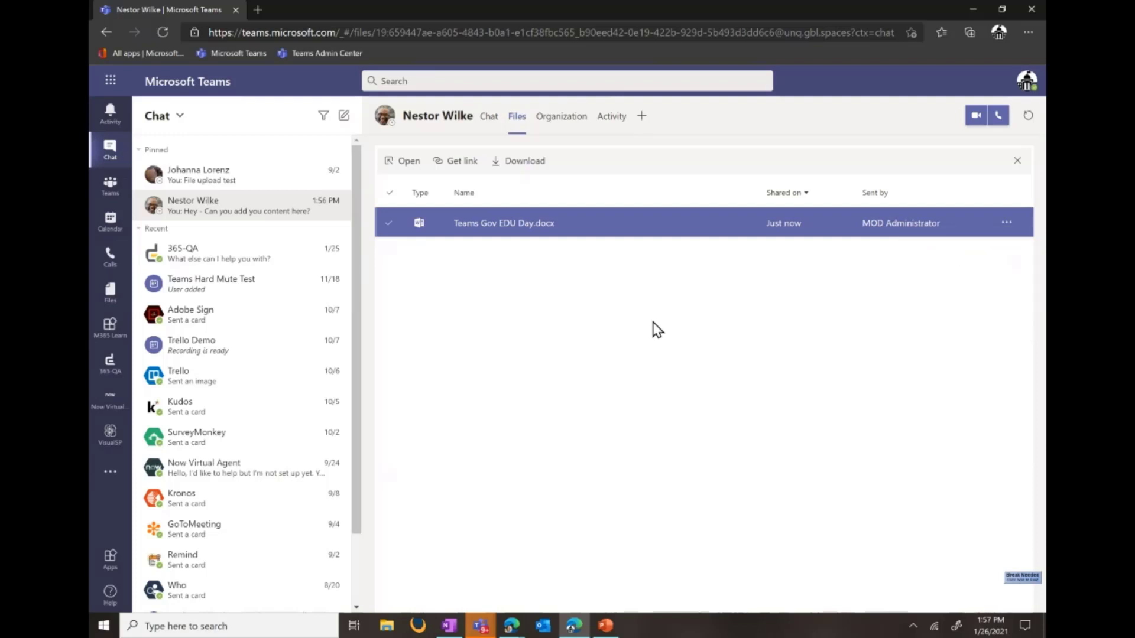
Open the Finance team's Business Taxes and Licenses channel and expand the replies to the Updated Standards for Plans post.
left_click(112, 198)
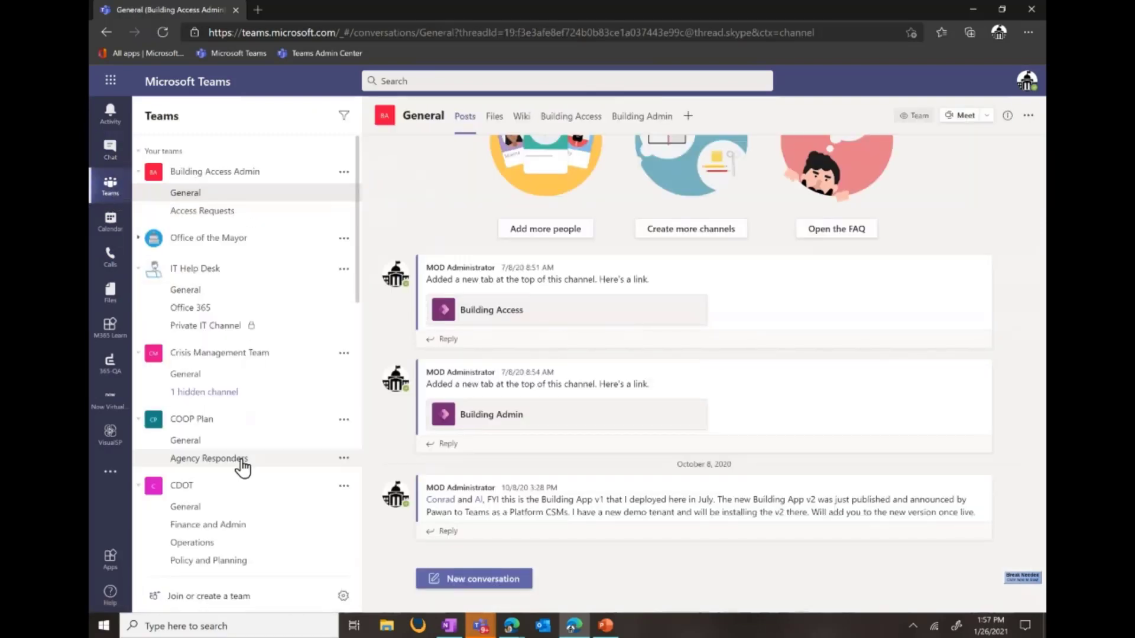
scroll(257, 405, "down", 3)
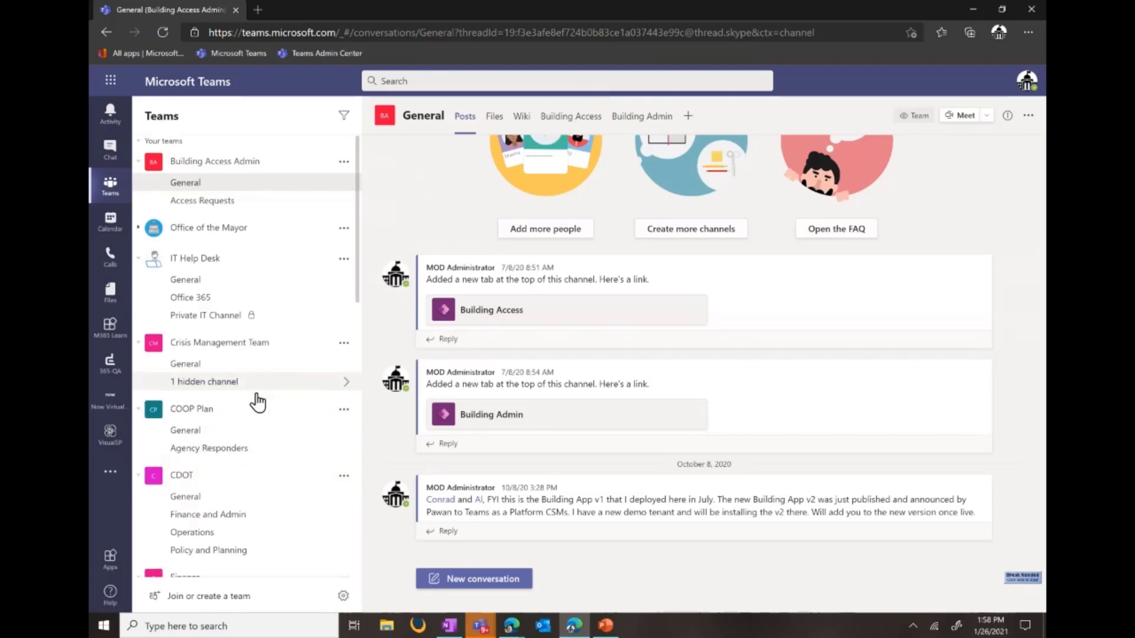
scroll(237, 384, "down", 1)
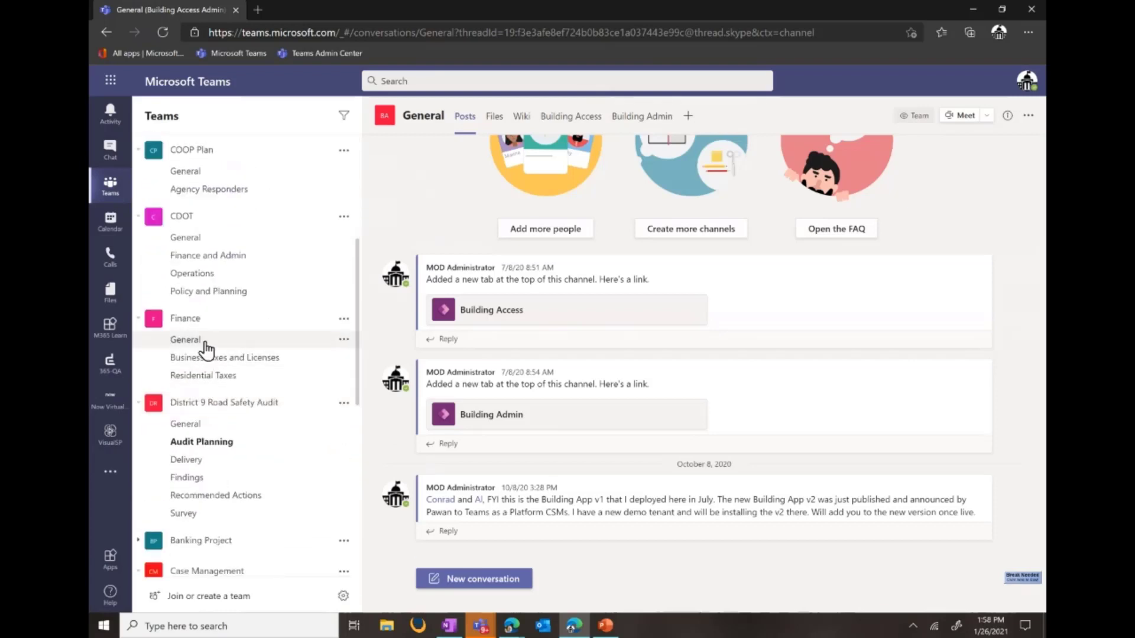
left_click(207, 360)
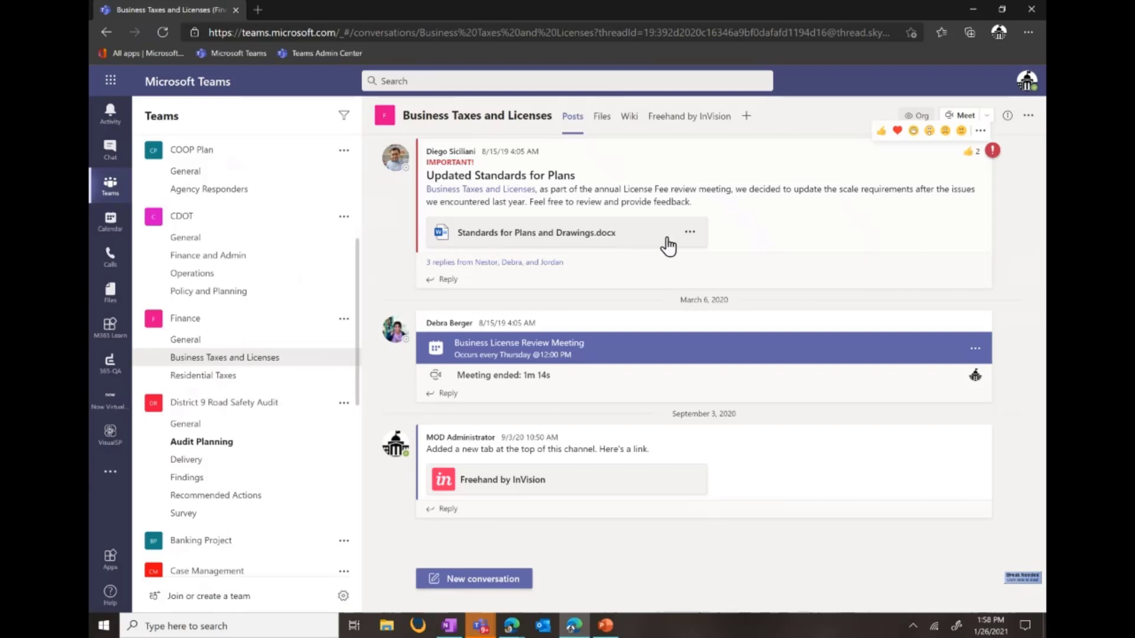
left_click(512, 264)
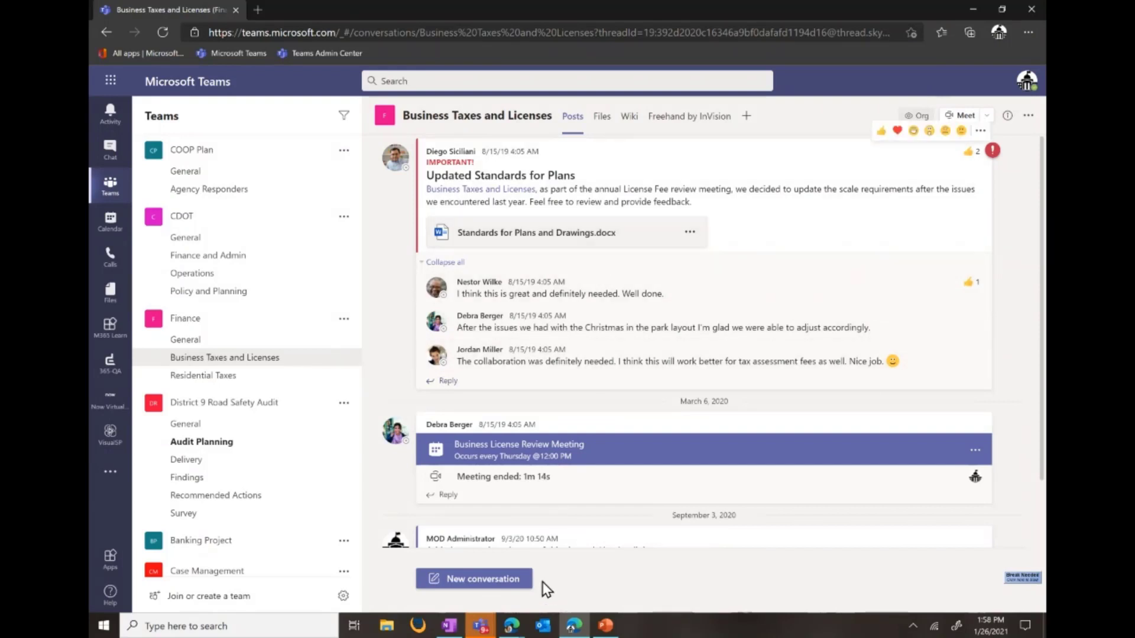
scroll(549, 521, "down", 1)
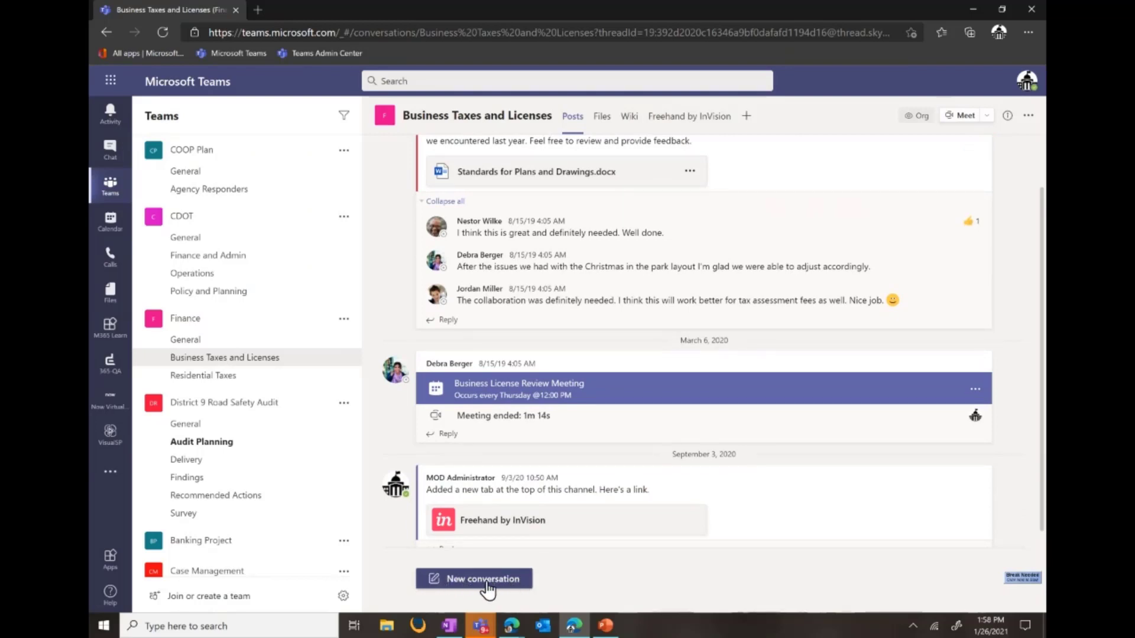
Start a new channel conversation and attach a copy of Audit1.docx from the recent files.
left_click(488, 581)
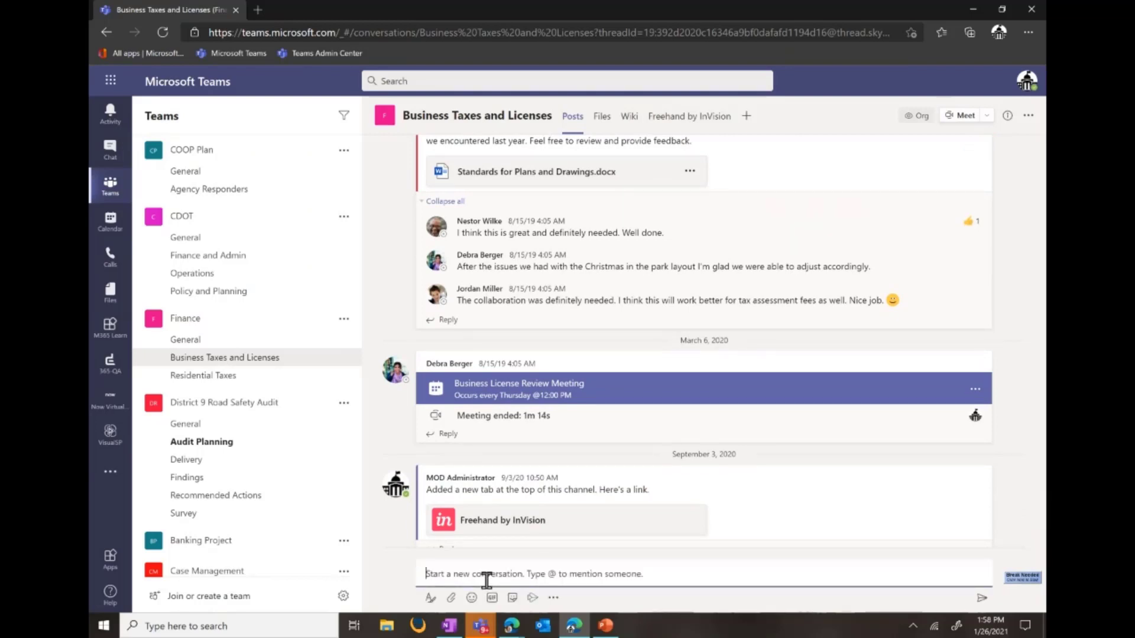
left_click(452, 602)
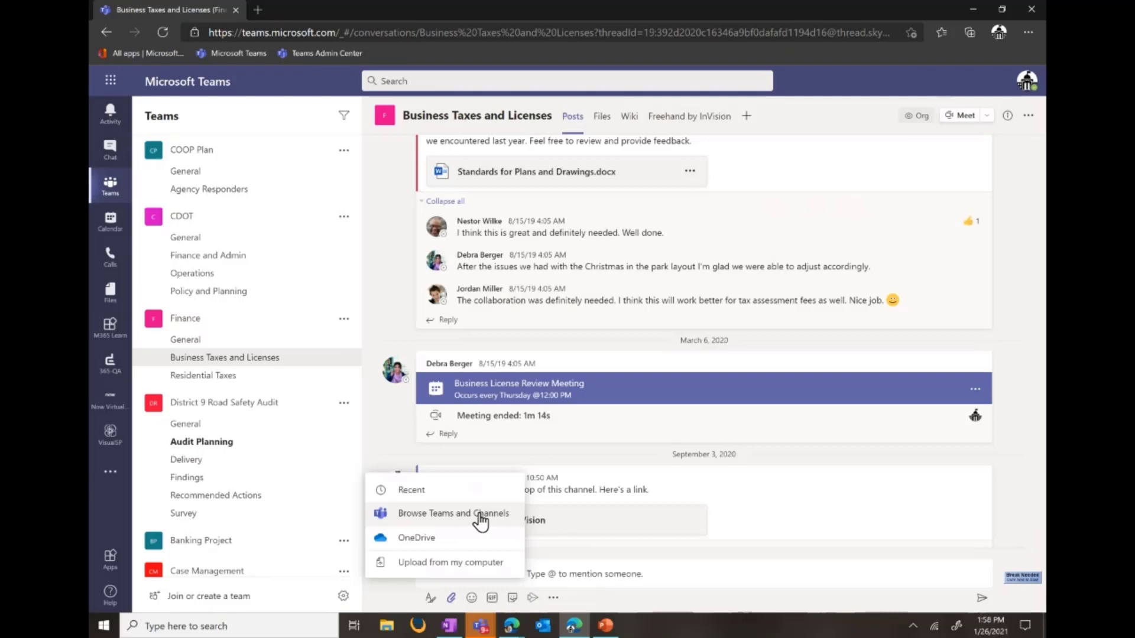
left_click(425, 493)
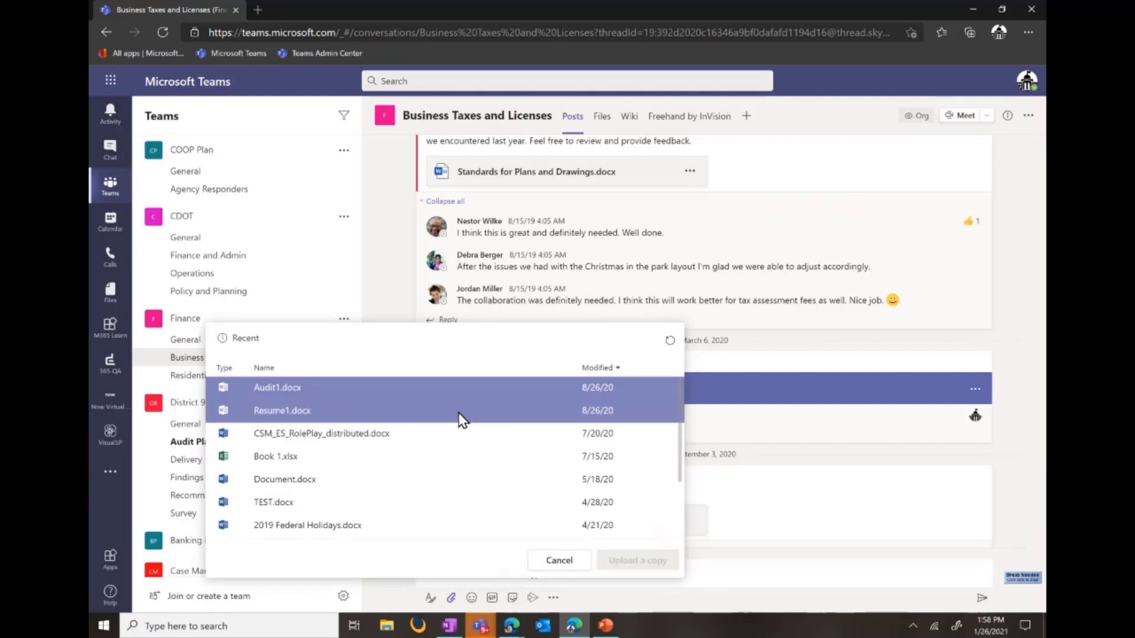
scroll(461, 418, "down", 1)
scroll(461, 418, "down", 1)
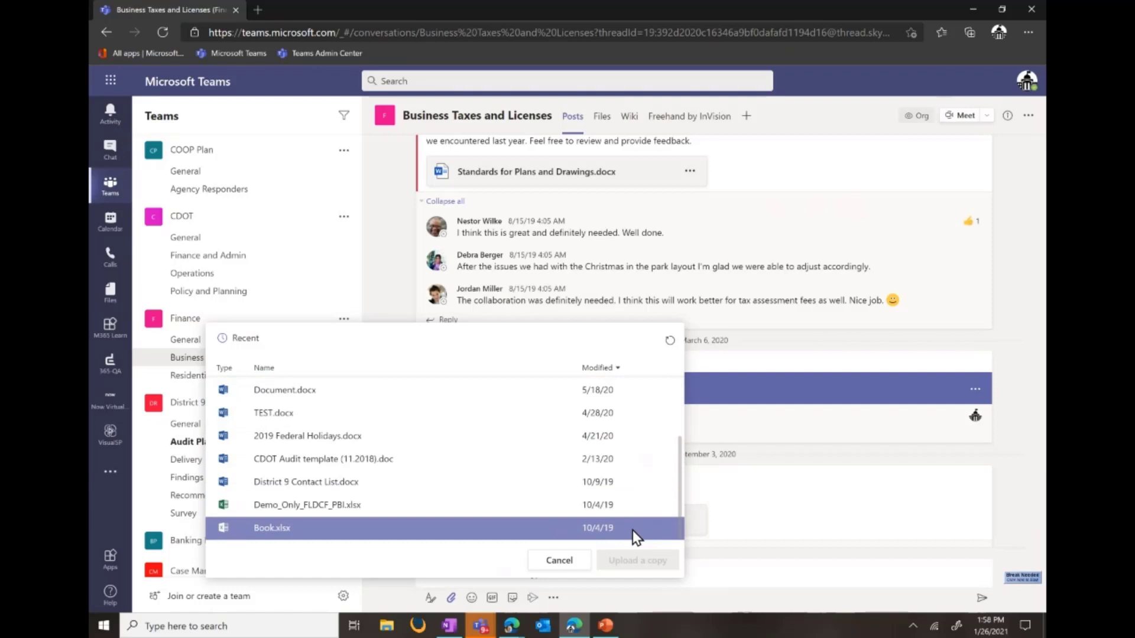
scroll(633, 530, "up", 4)
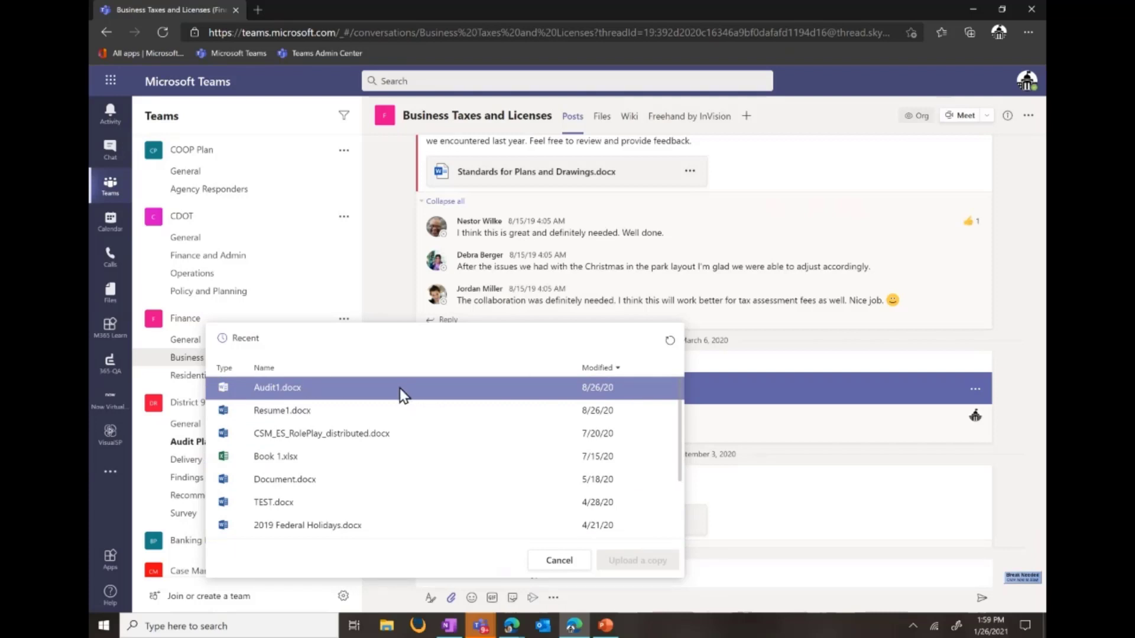
left_click(277, 393)
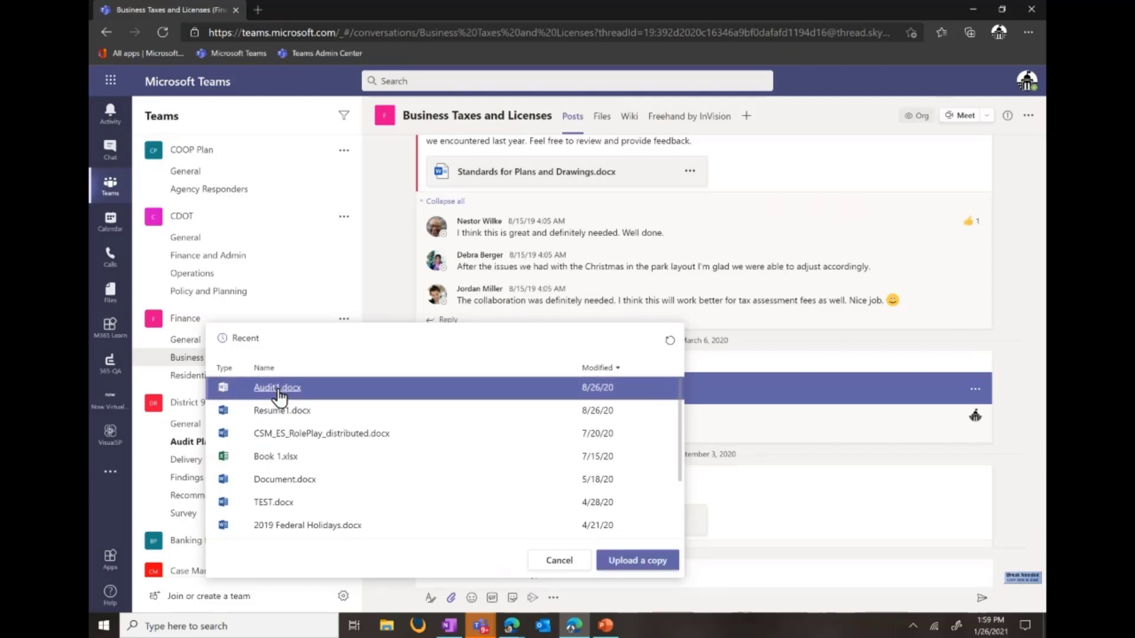
left_click(636, 562)
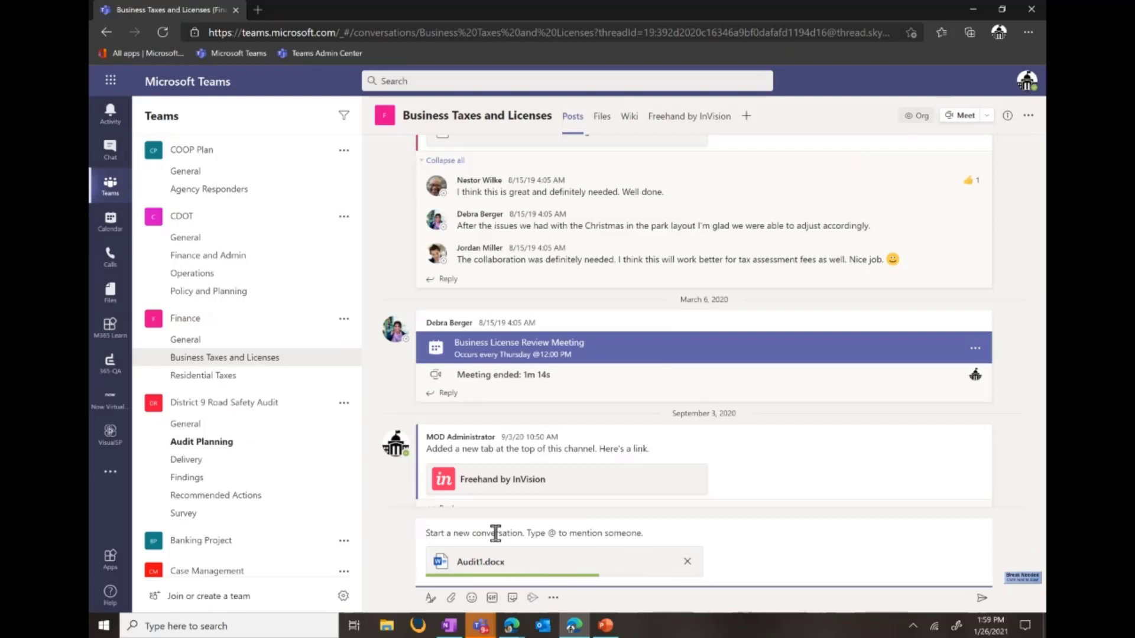
Mention the Business Taxes and Licenses channel and add the message "- We need to review this document! Please add you edits.".
type("@")
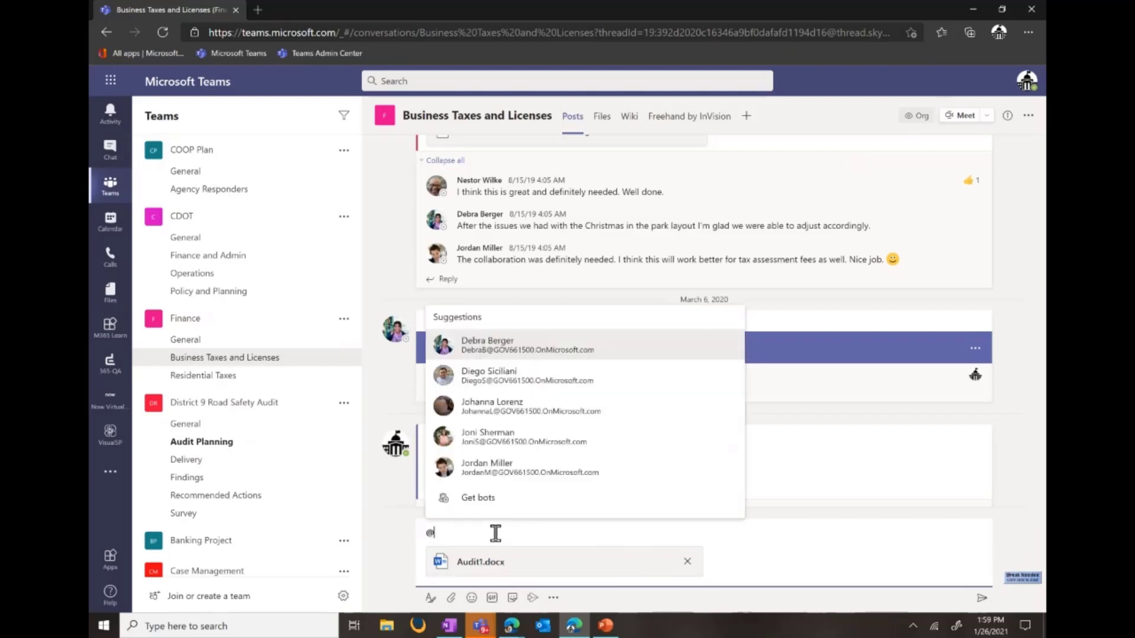
type("busi")
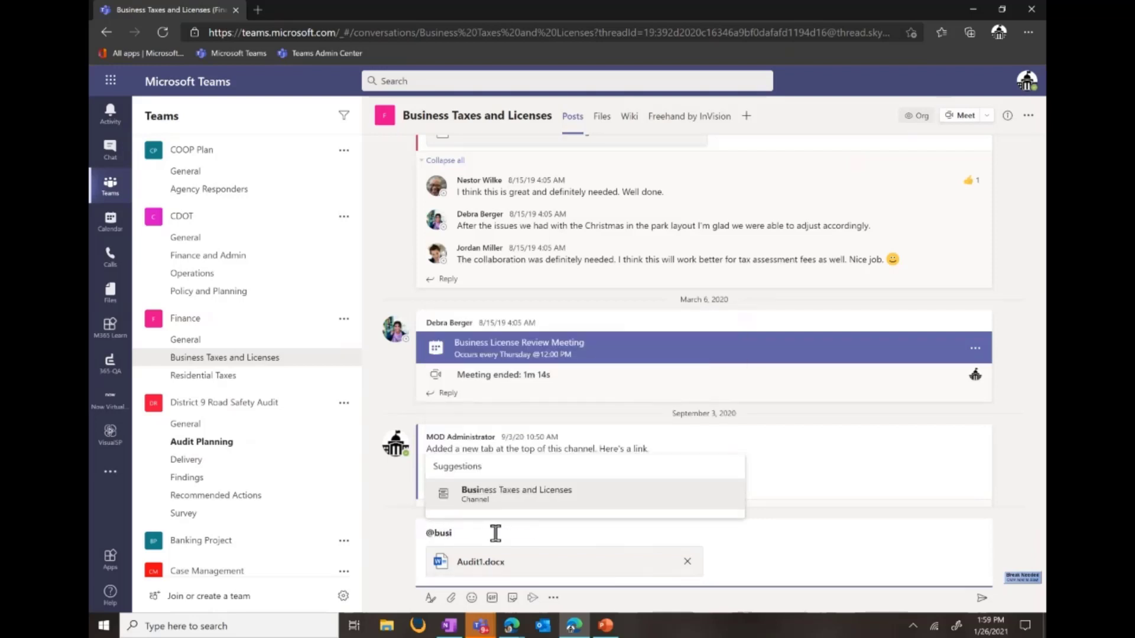
key("Return")
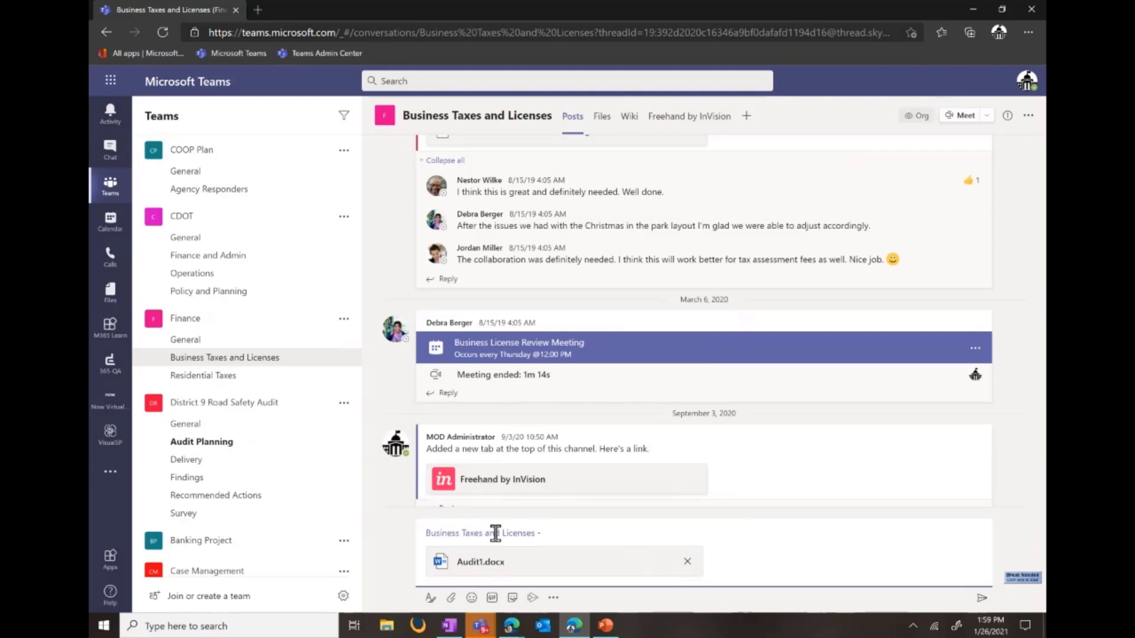
type("- We need to review this docume")
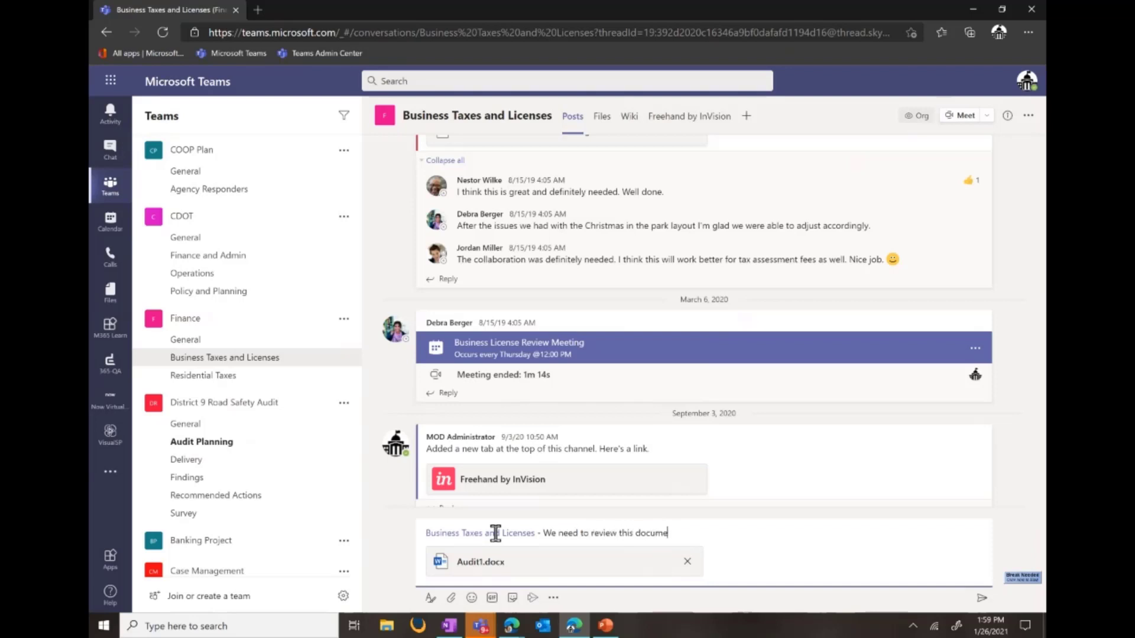
type("nt! Please add you edits.")
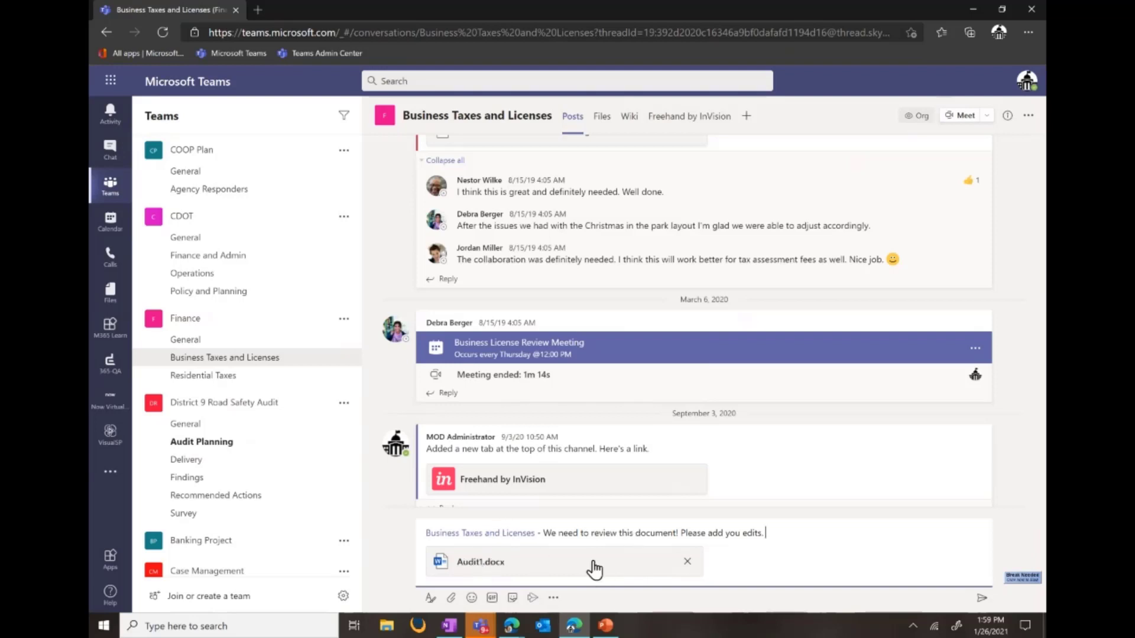
Expand the post's formatting options, mark it as important and change its type to Announcement.
left_click(430, 597)
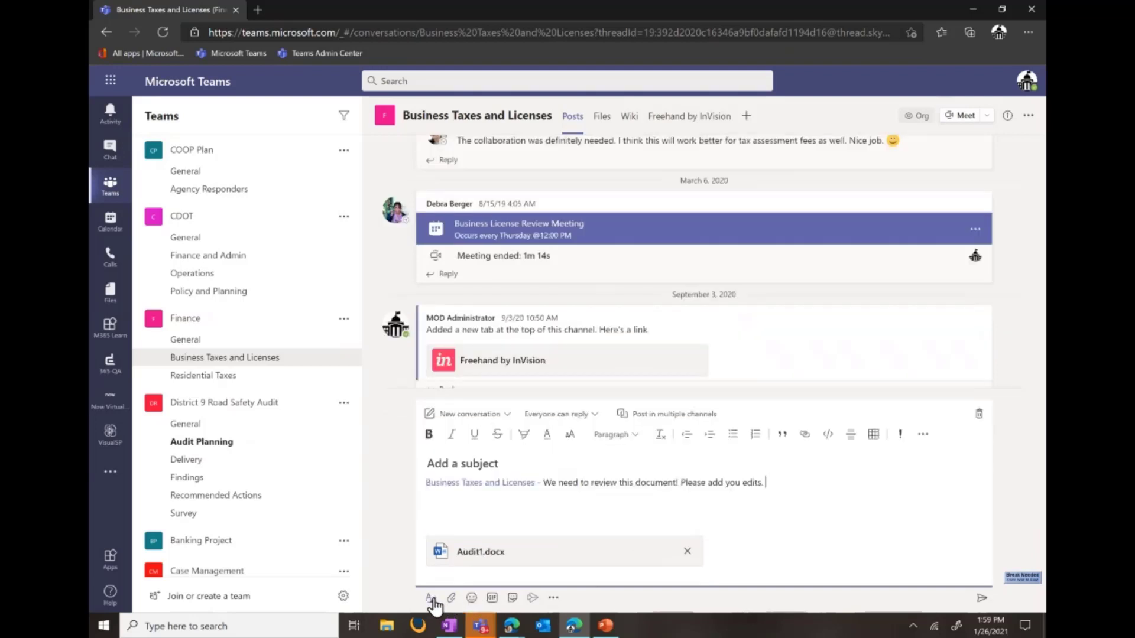
left_click(902, 435)
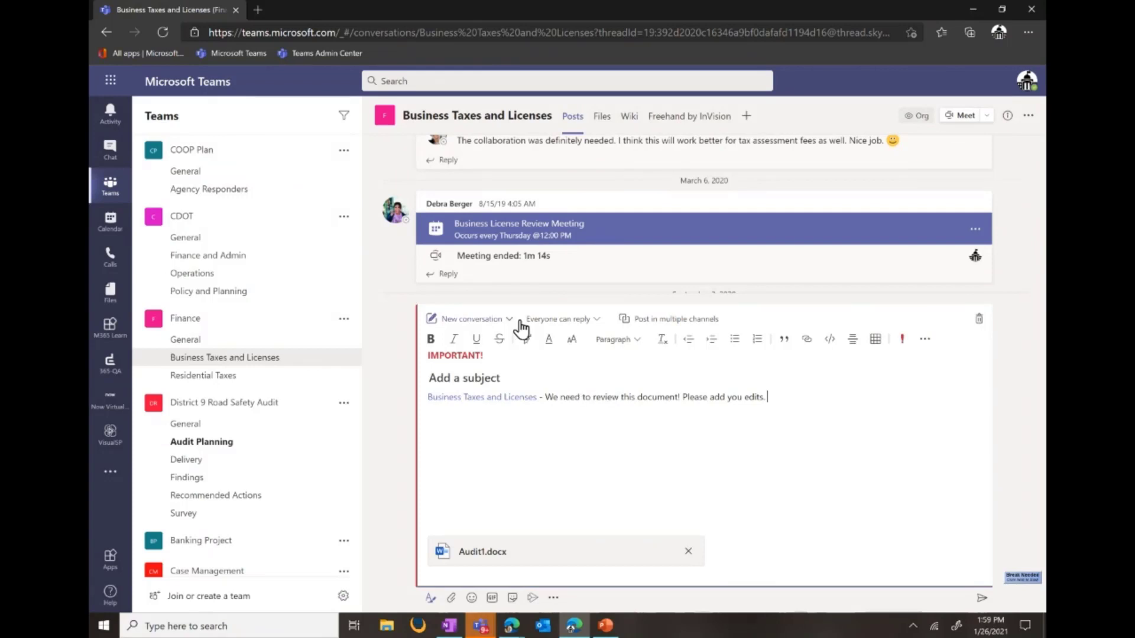
left_click(509, 321)
left_click(501, 365)
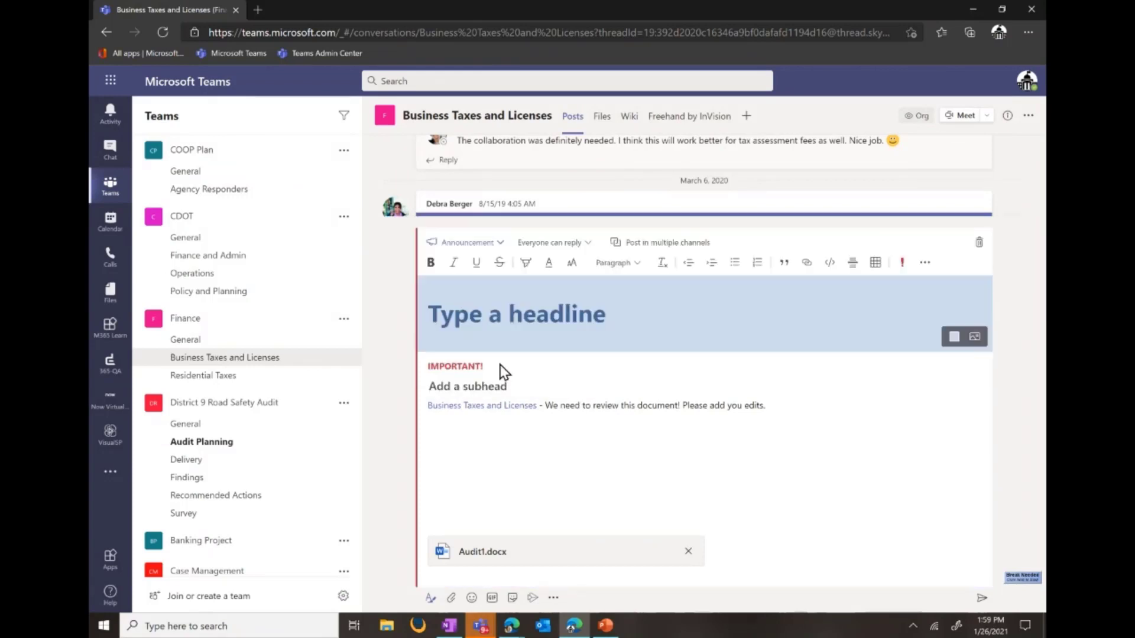
Change the background colour of the announcement's headline banner to dark maroon.
left_click(474, 317)
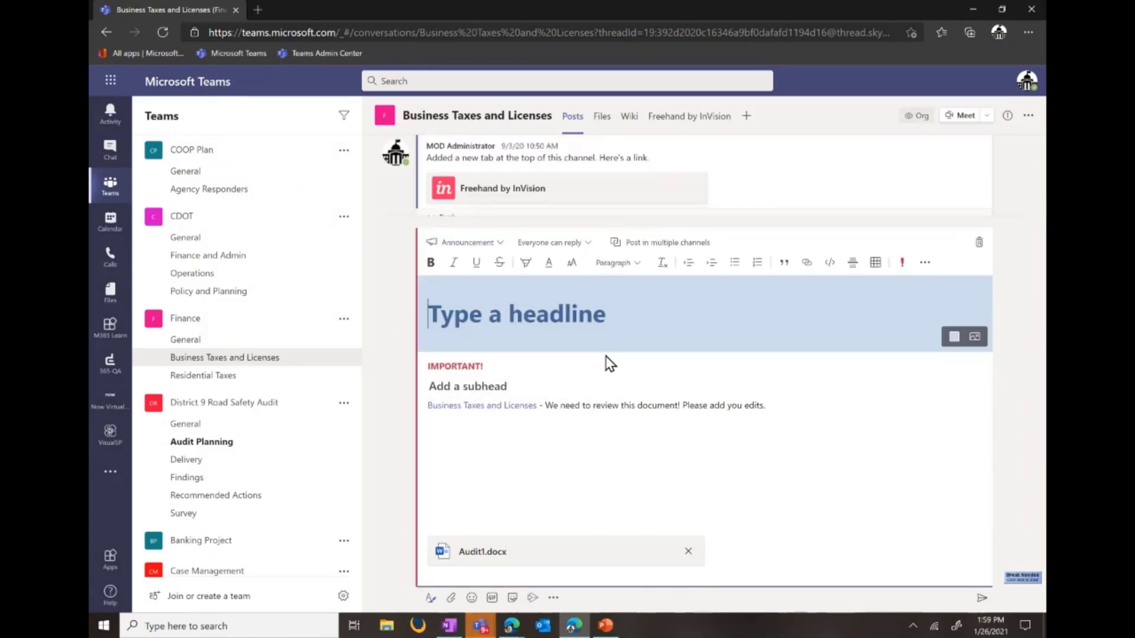
left_click(953, 336)
left_click(947, 385)
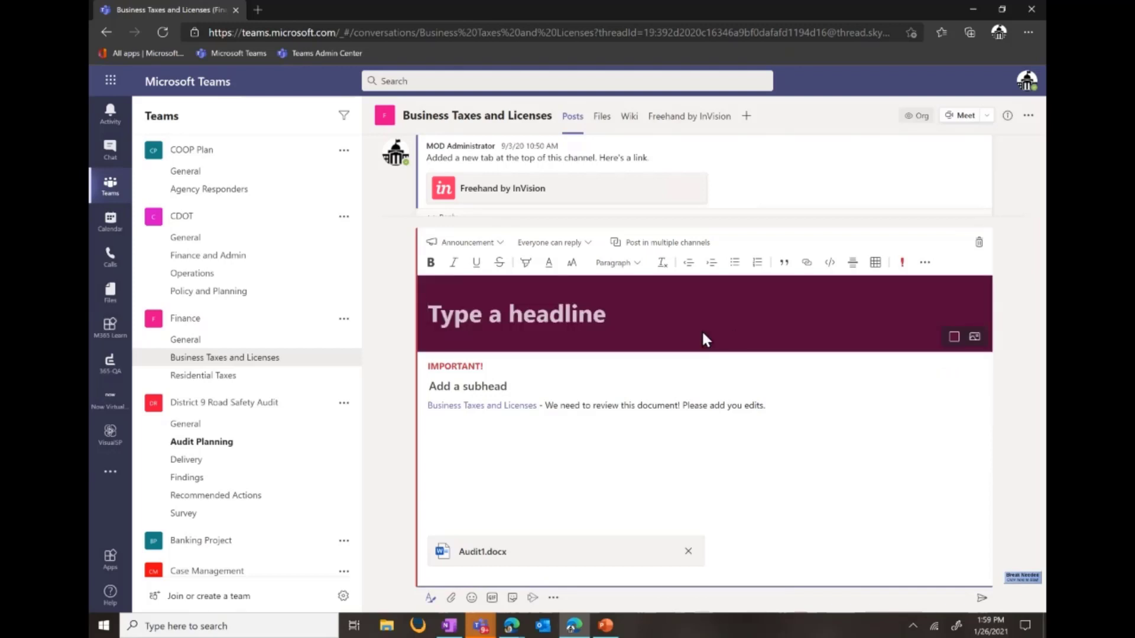
Give the announcement the headline "HELP" and post it to the Business Taxes and Licenses channel.
left_click(666, 327)
type("HELP")
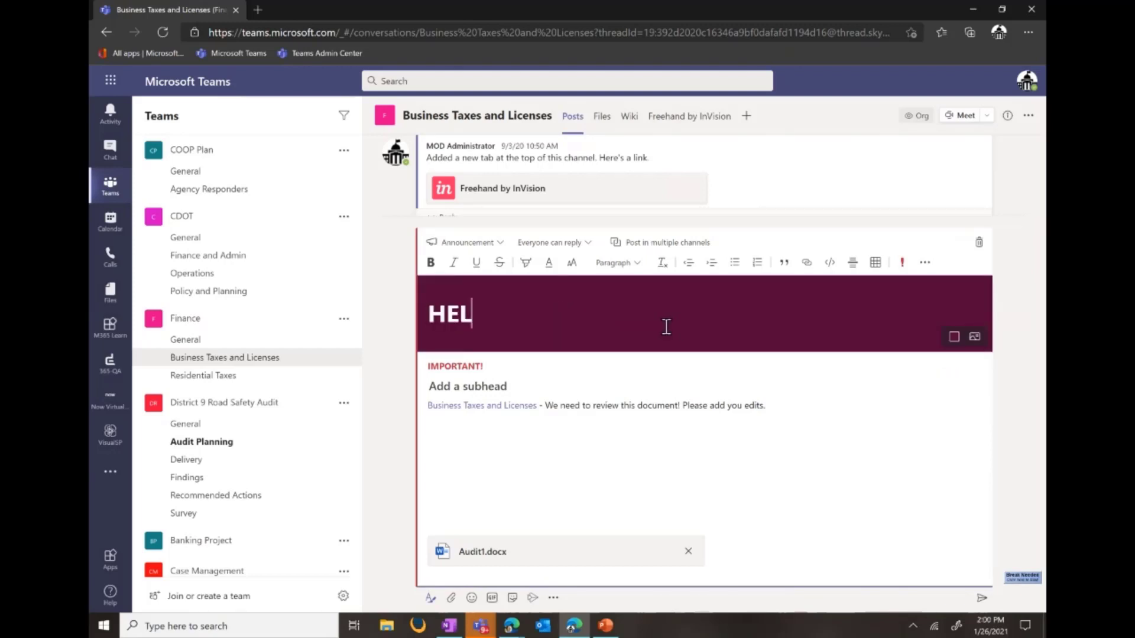
left_click(983, 598)
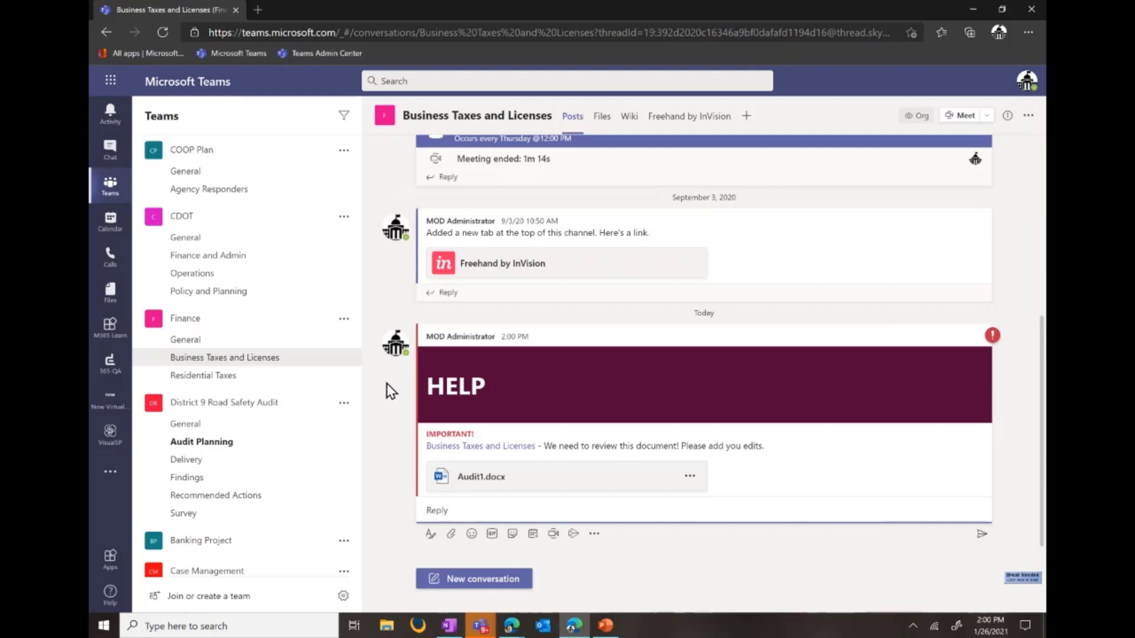
View the posted Audit1.docx in the built-in viewer, return to the channel and look at its files.
left_click(515, 484)
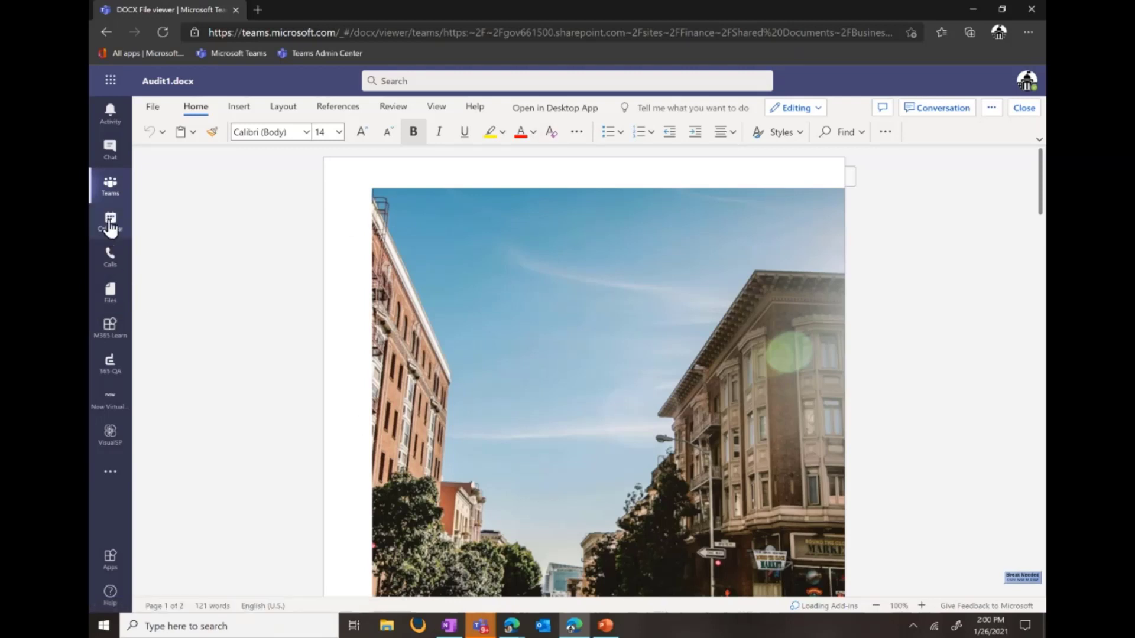
left_click(110, 201)
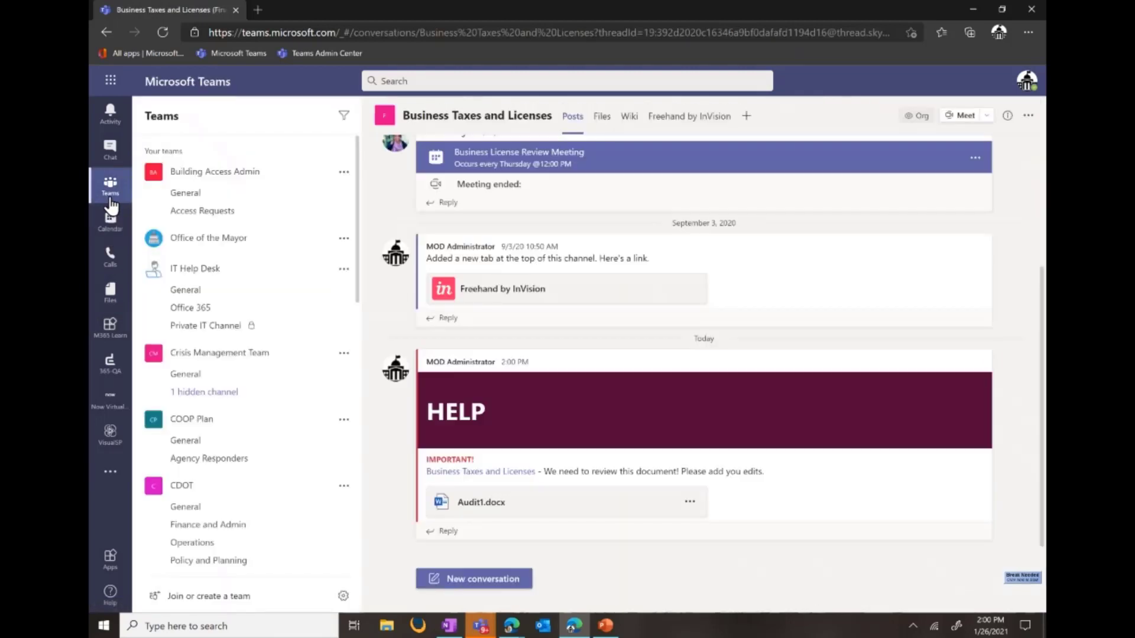
left_click(602, 132)
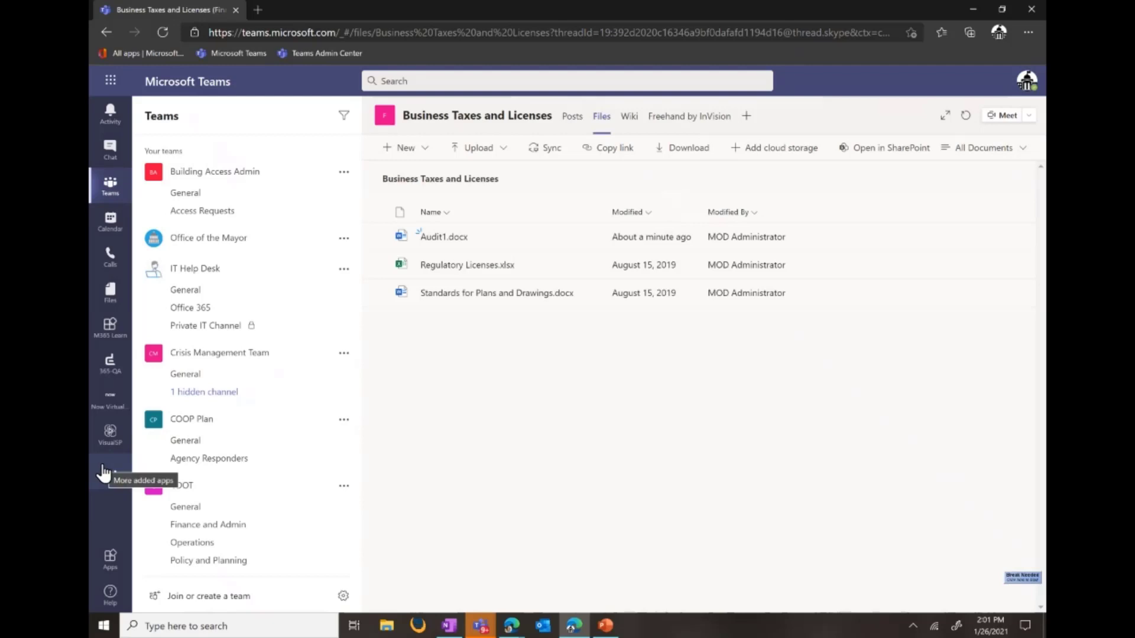
Browse the recent files across all teams and look at the OneDrive cloud storage.
left_click(110, 301)
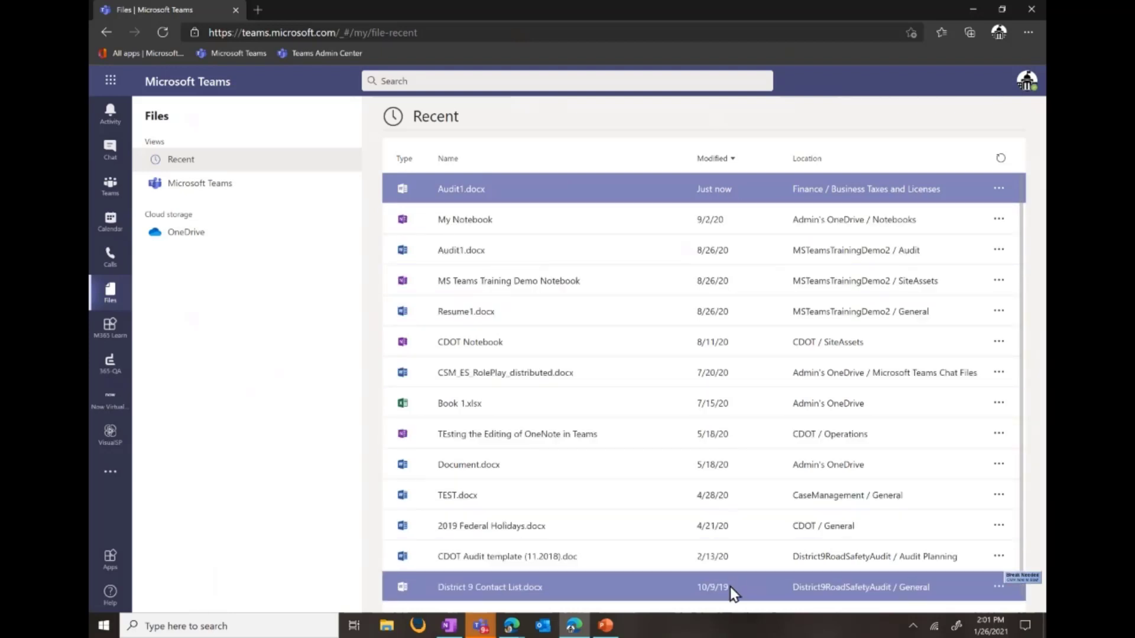
scroll(689, 257, "down", 1)
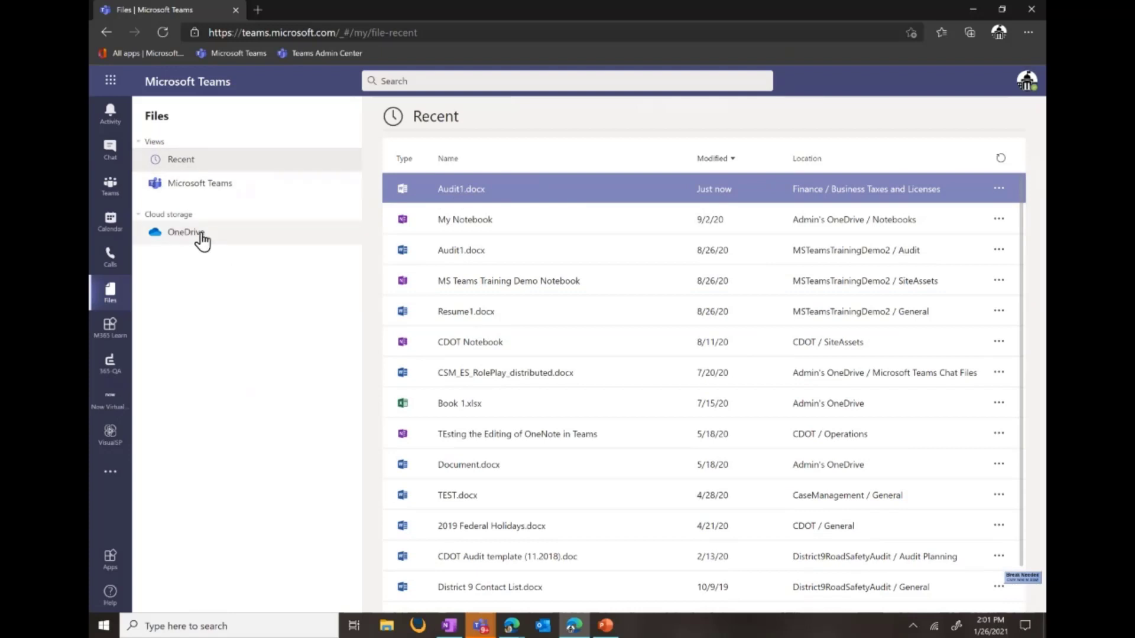
left_click(181, 237)
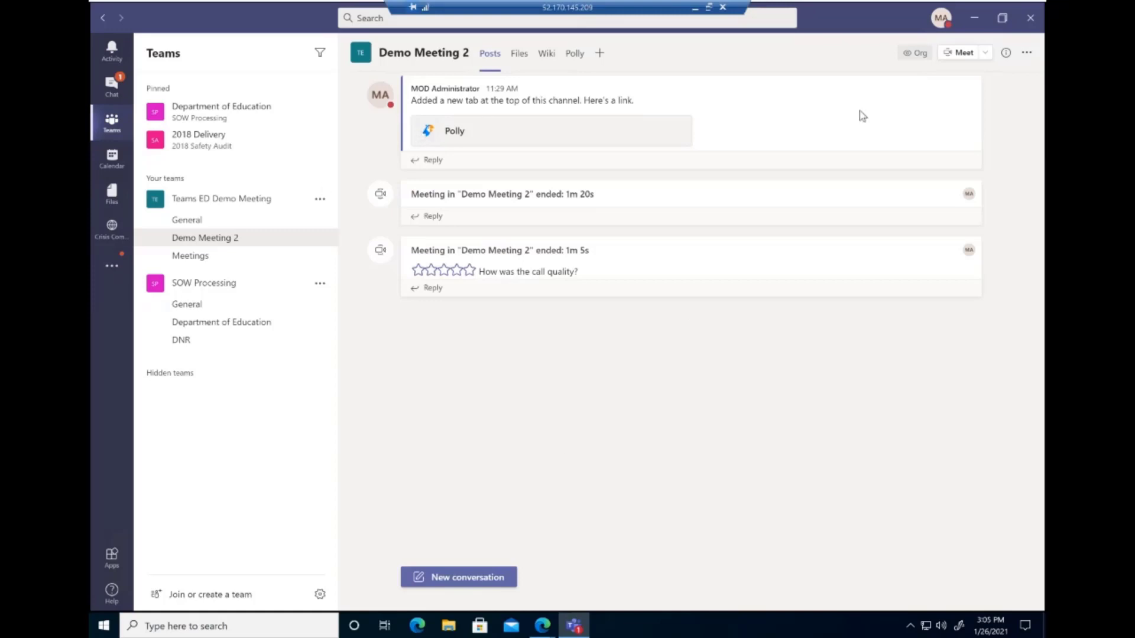
Start and join a meeting in the Demo Meeting 2 channel with computer audio, and hide the participants list.
left_click(958, 56)
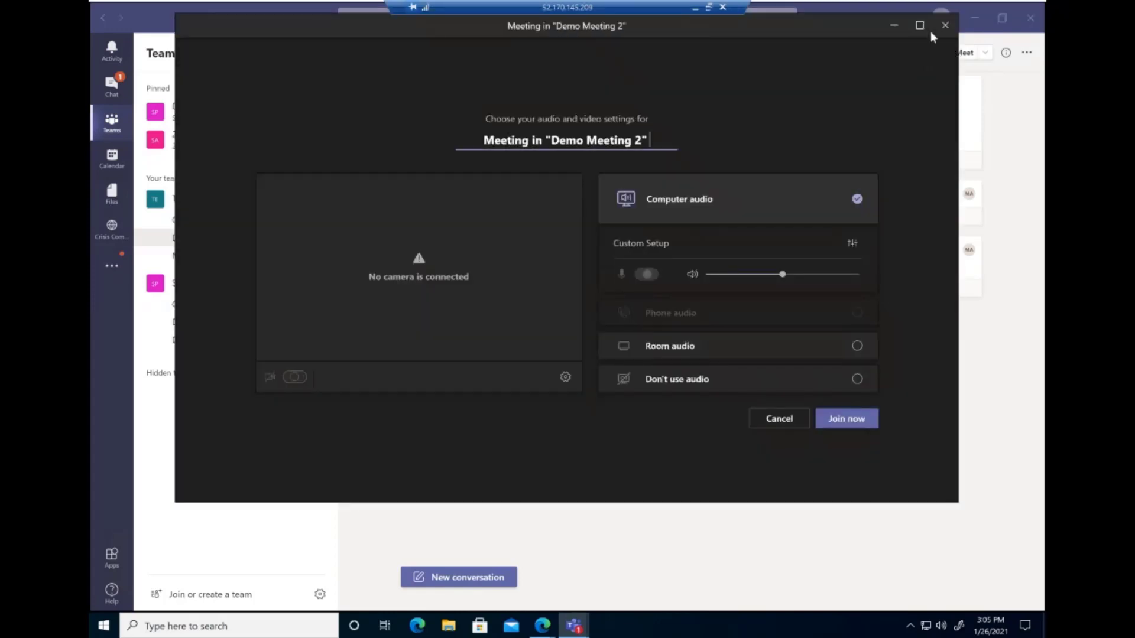
left_click(944, 27)
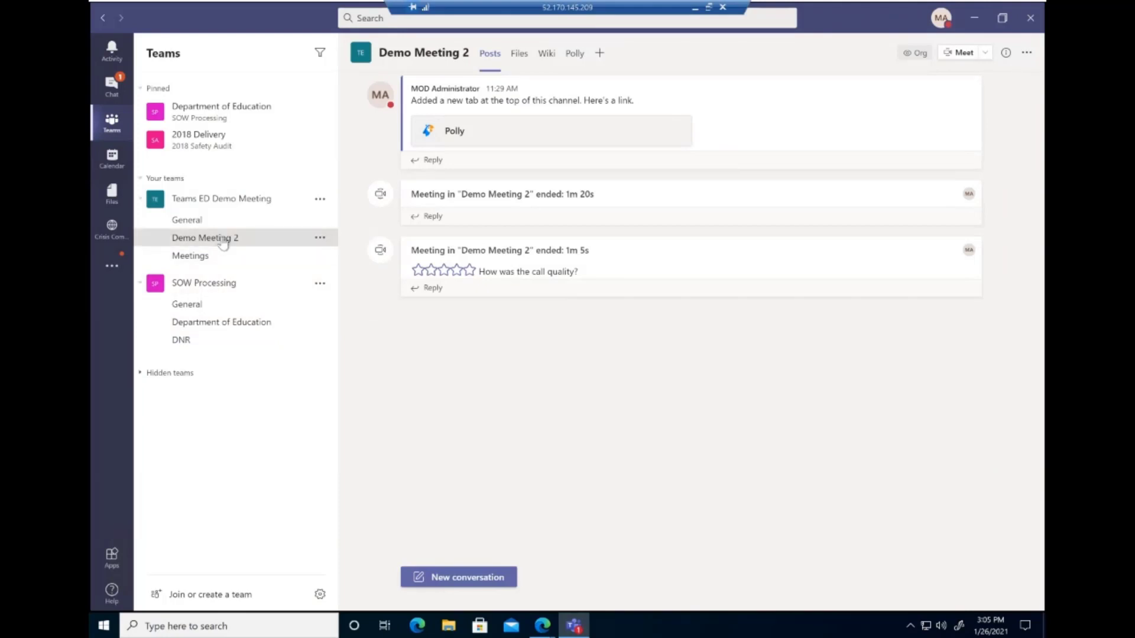
left_click(955, 53)
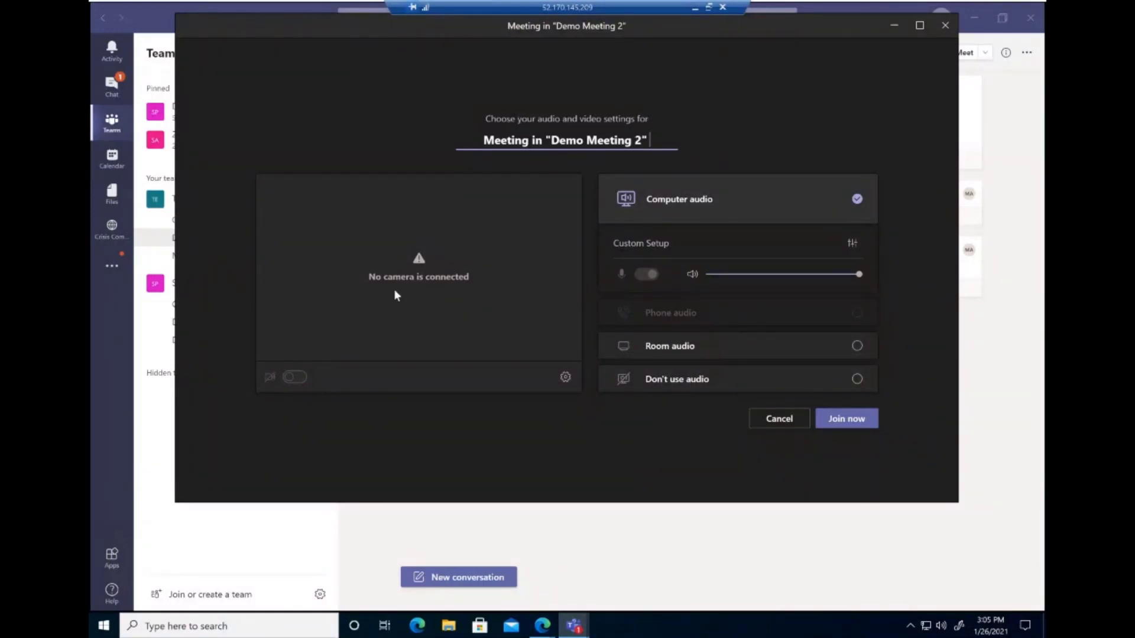
left_click(834, 423)
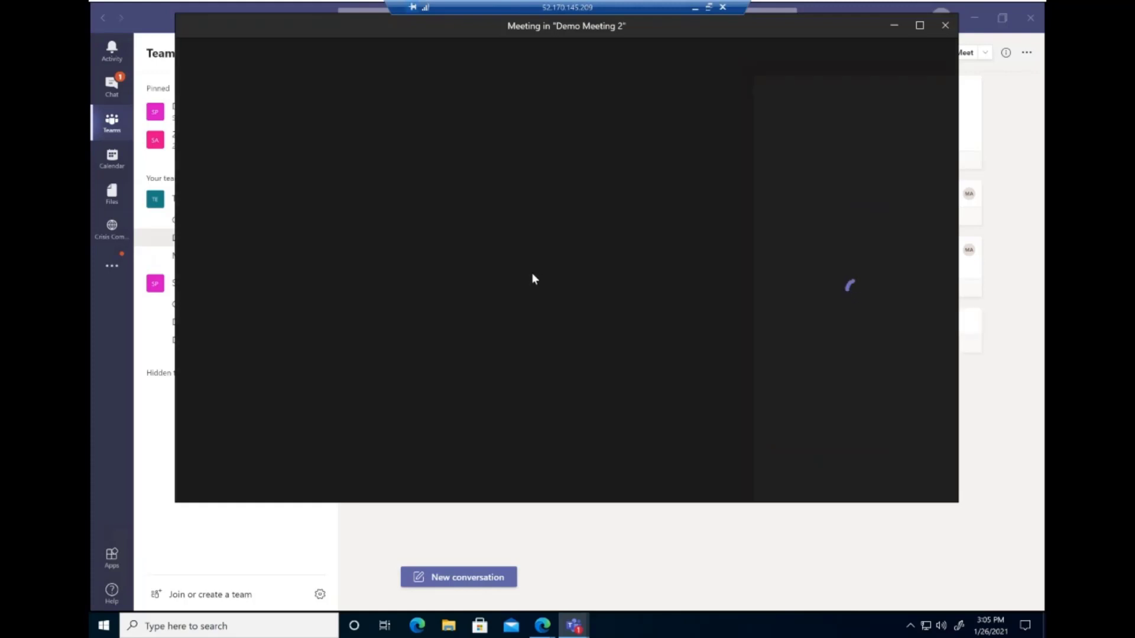
left_click(578, 278)
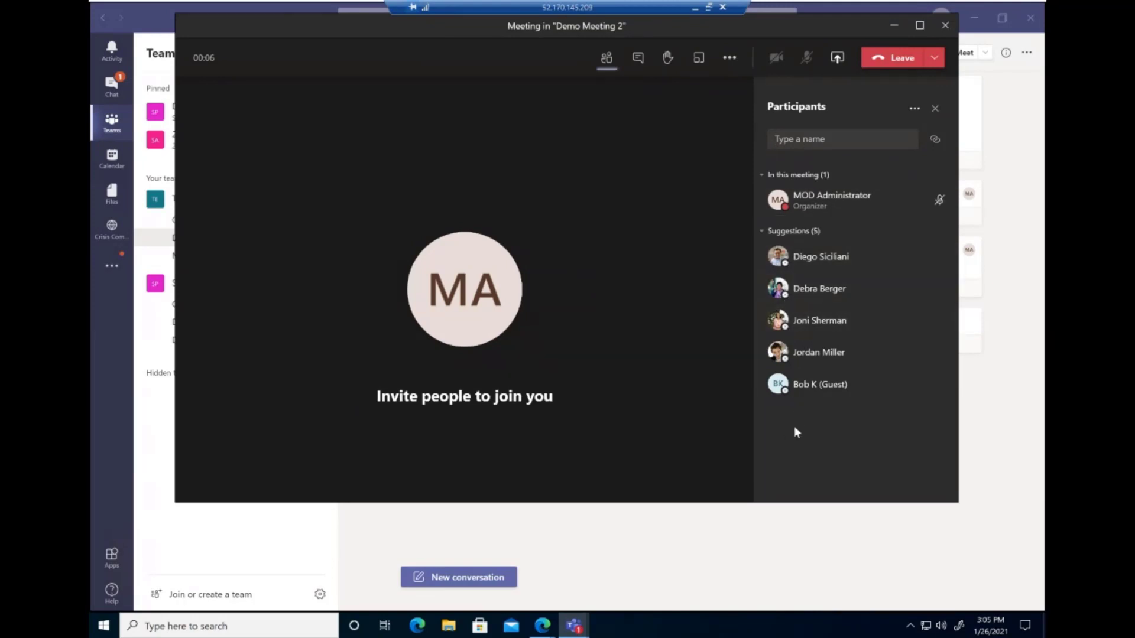
left_click(934, 108)
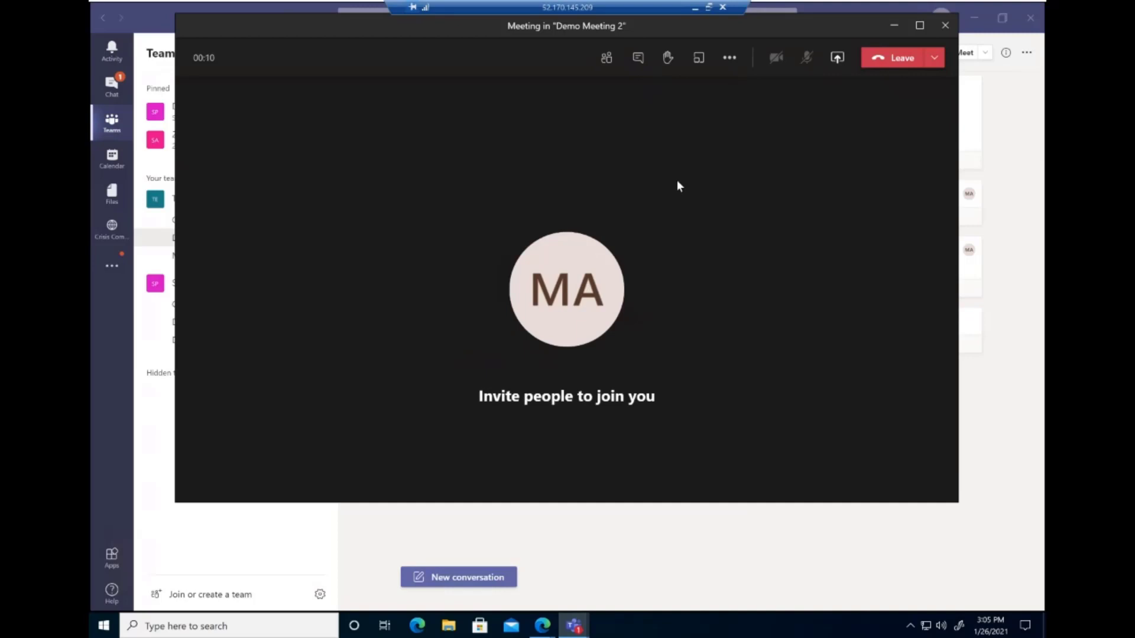
Show the meeting chat and send the message "Hello Teams!".
left_click(637, 59)
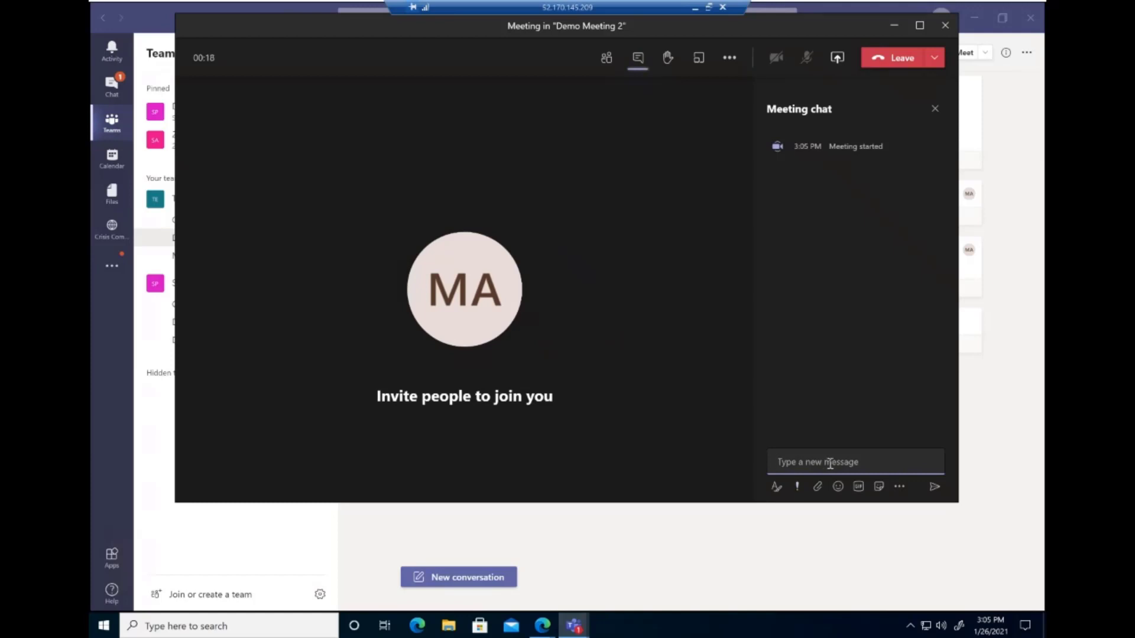
type("Hello Teams!")
key("Return")
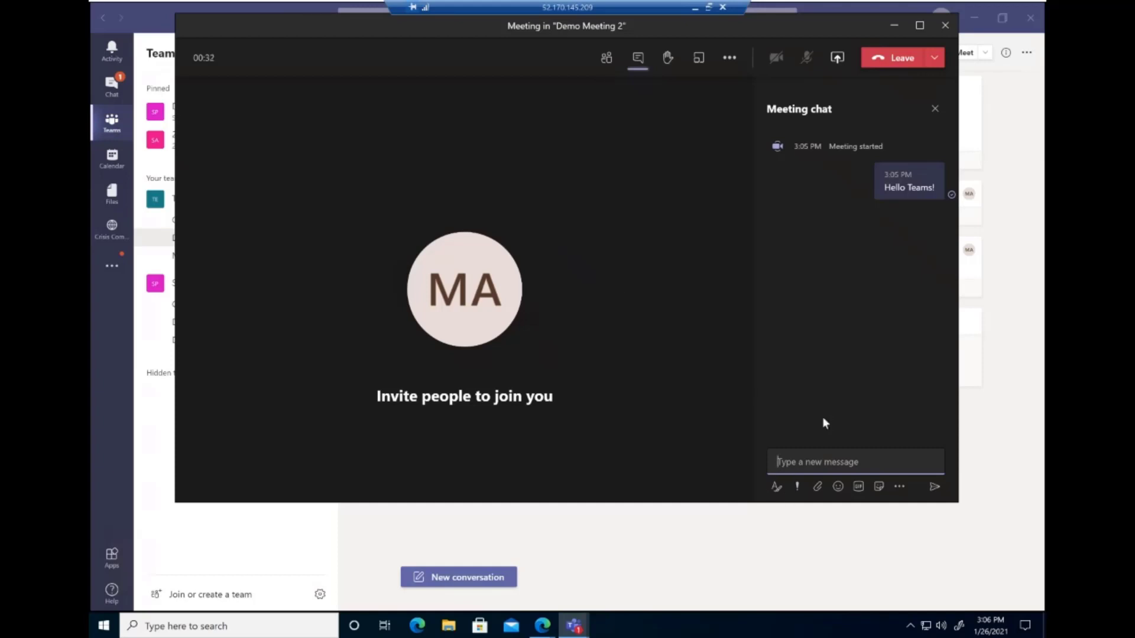
Expand the formatting options of a new chat message and insert a table with three columns and two rows.
left_click(777, 488)
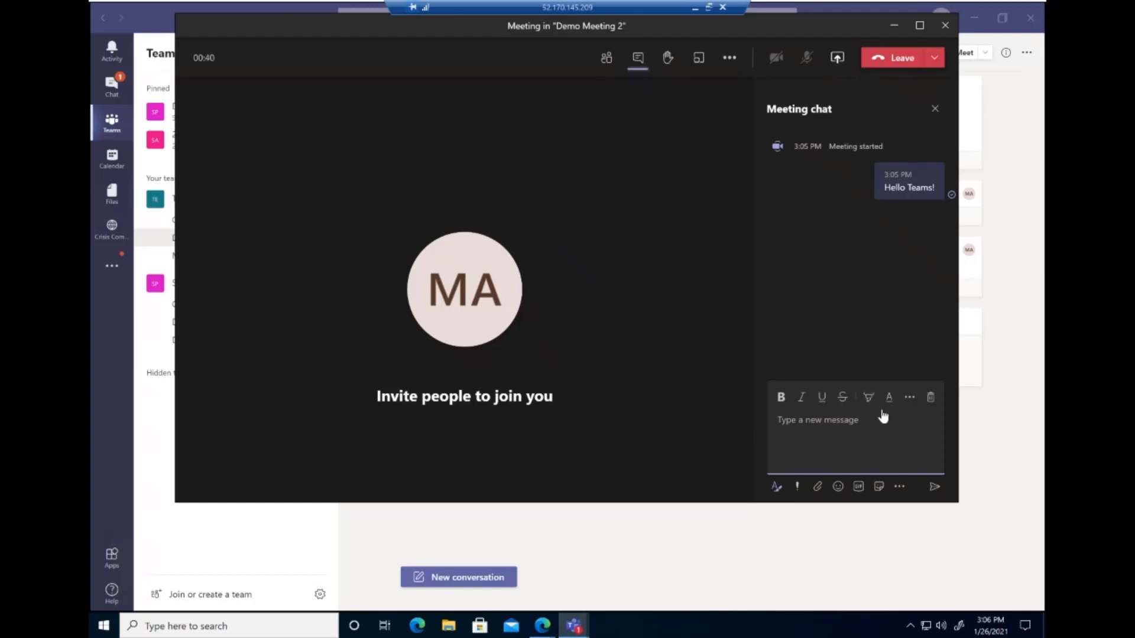
left_click(910, 399)
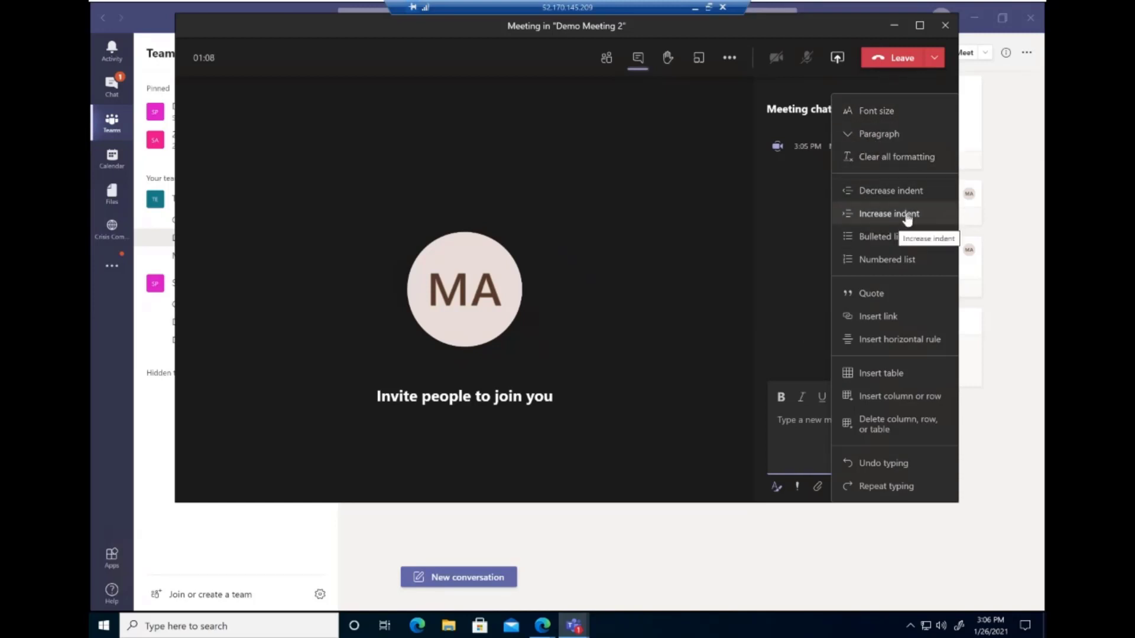
left_click(857, 378)
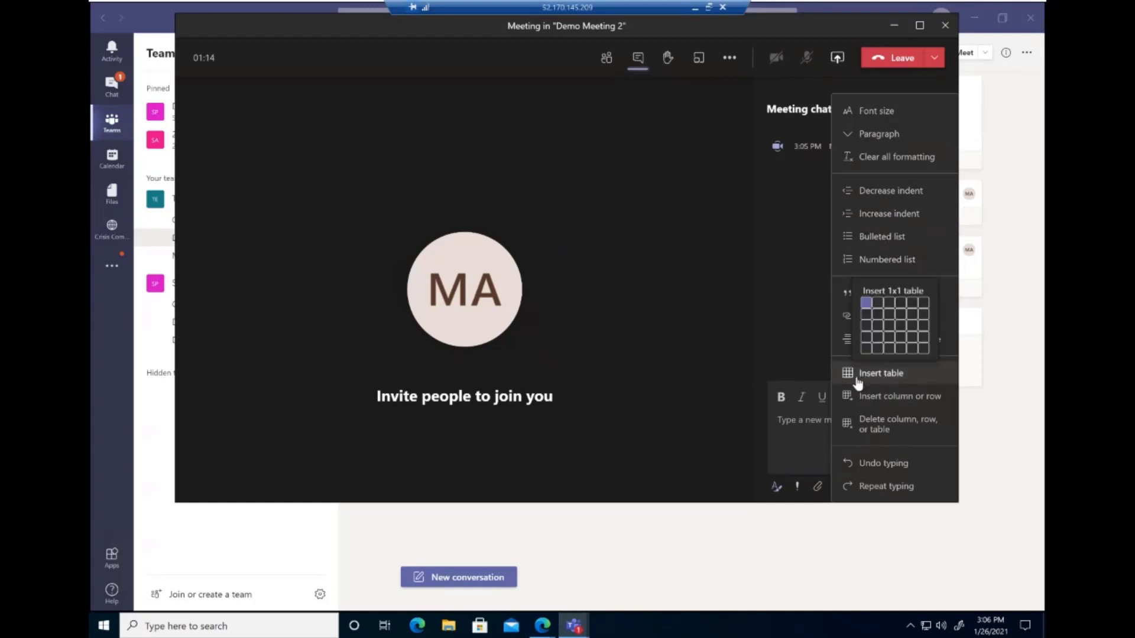
left_click(886, 313)
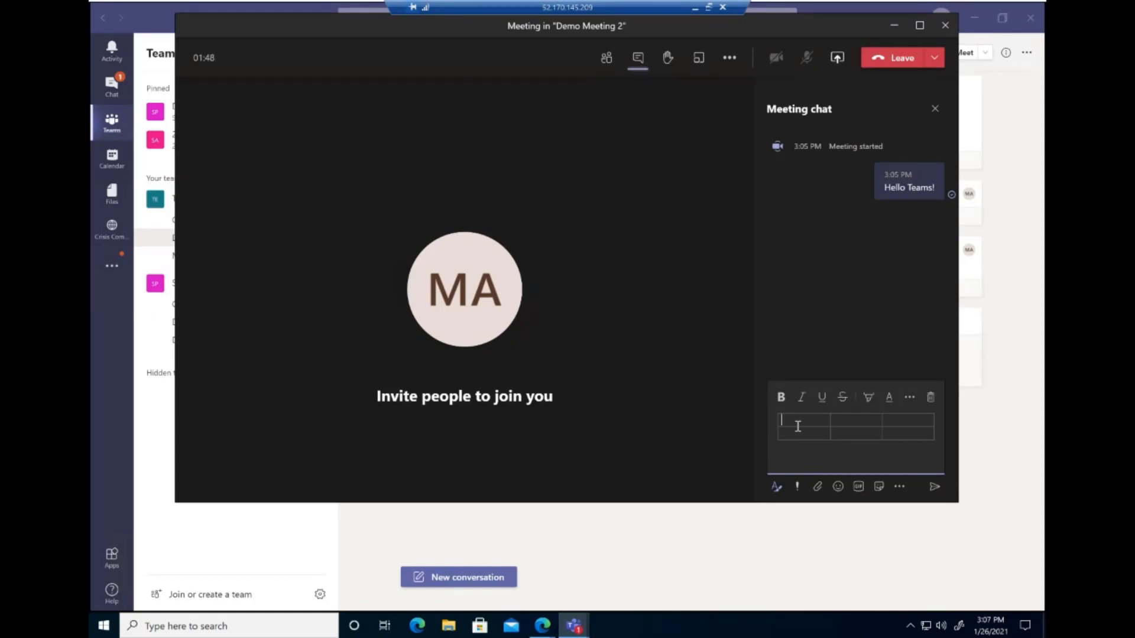
Fill the table's header row with "Project name", "Members" and "Timeline" and send it to the meeting chat.
type("Project")
type(" name")
type("Members")
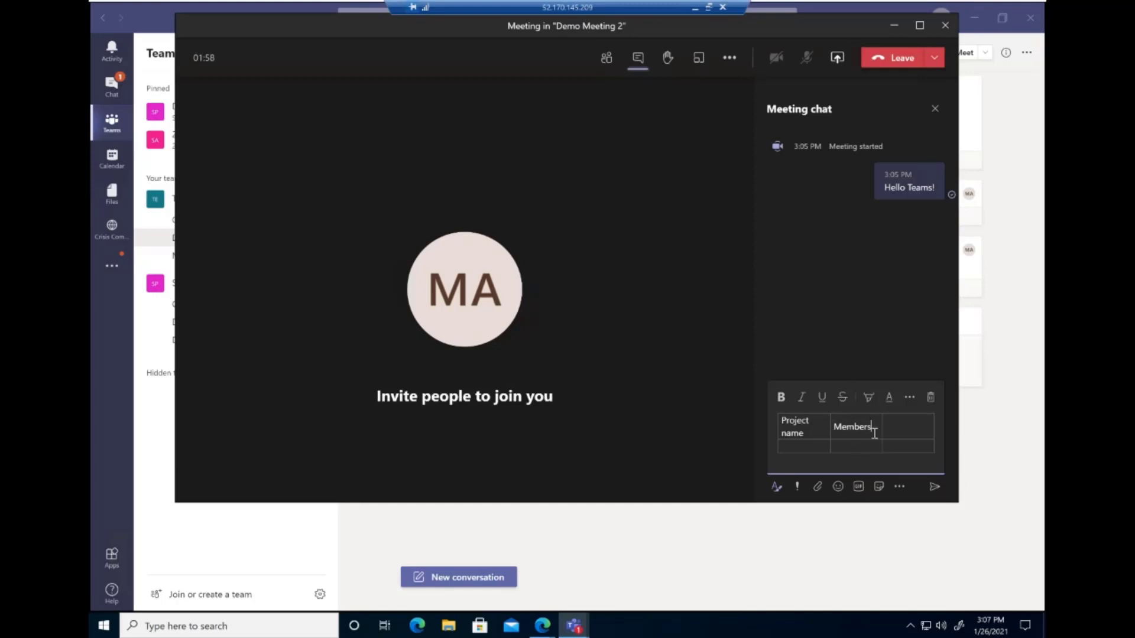
left_click(903, 422)
type("Timeline")
left_click(945, 432)
left_click(936, 490)
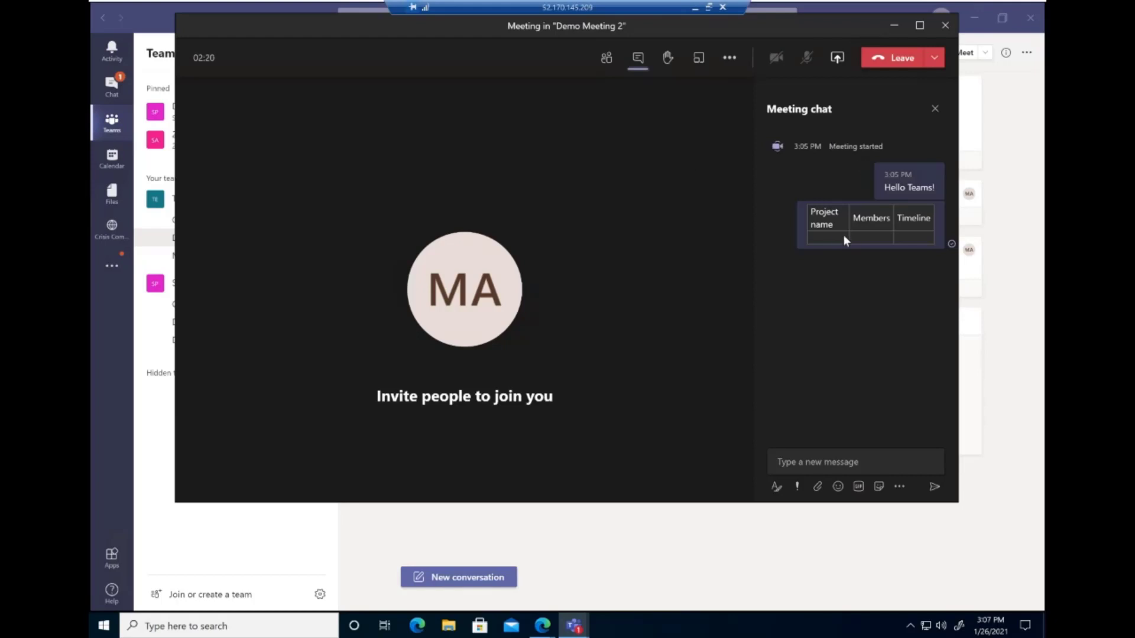
Edit the sent table message, enter a member's first name in the cell below Members and save the change.
mouse_move(863, 222)
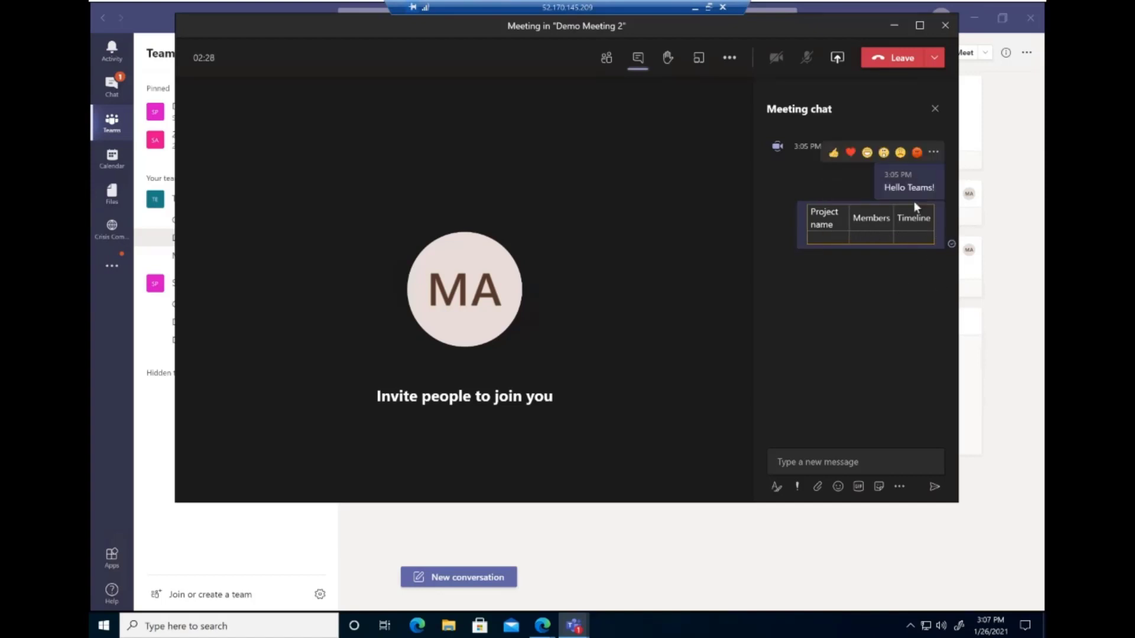
left_click(934, 190)
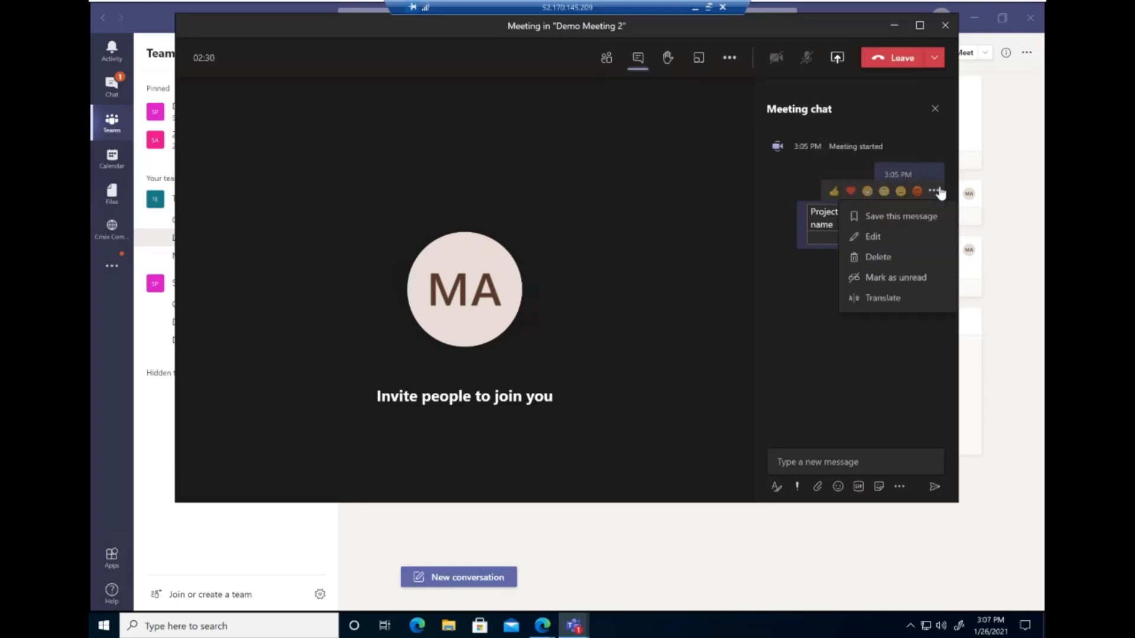
left_click(873, 237)
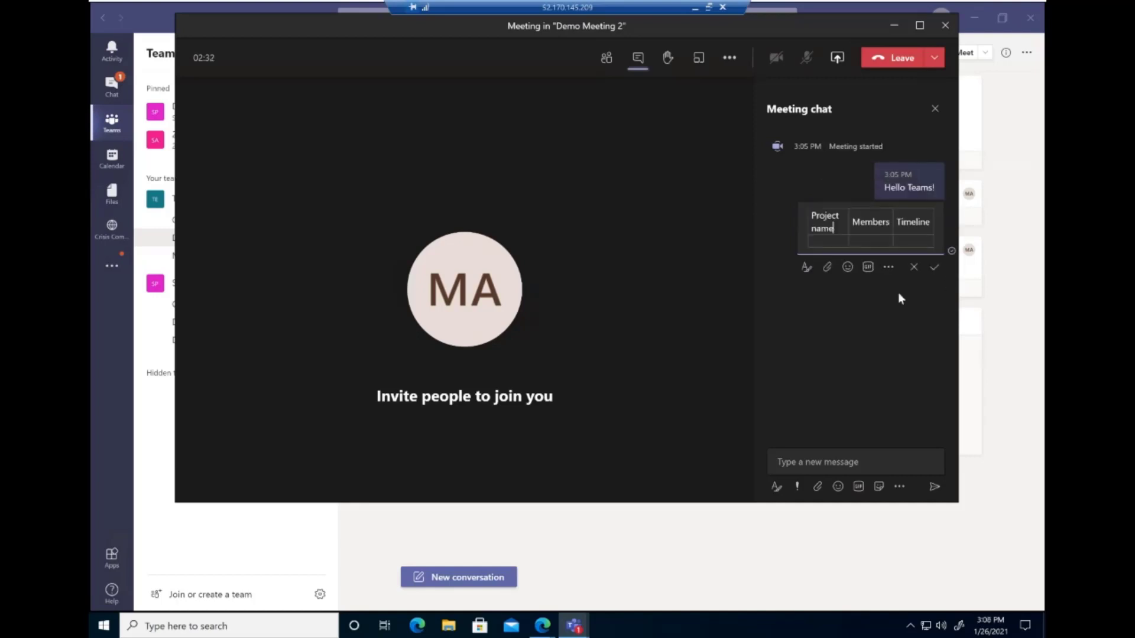
left_click(837, 241)
type("Bobby")
key("BackSpace")
key("BackSpace")
key("BackSpace")
key("BackSpace")
key("BackSpace")
left_click(885, 245)
type("Bobby")
left_click(927, 265)
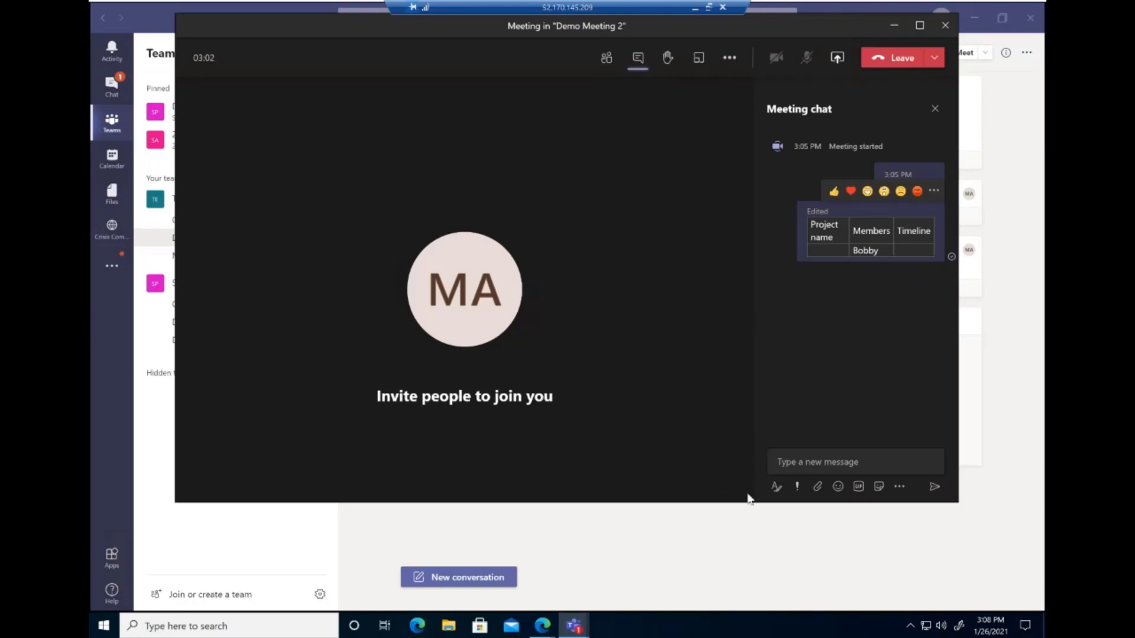
Expand the formatting options of a new chat message and mark the message as Important.
left_click(776, 488)
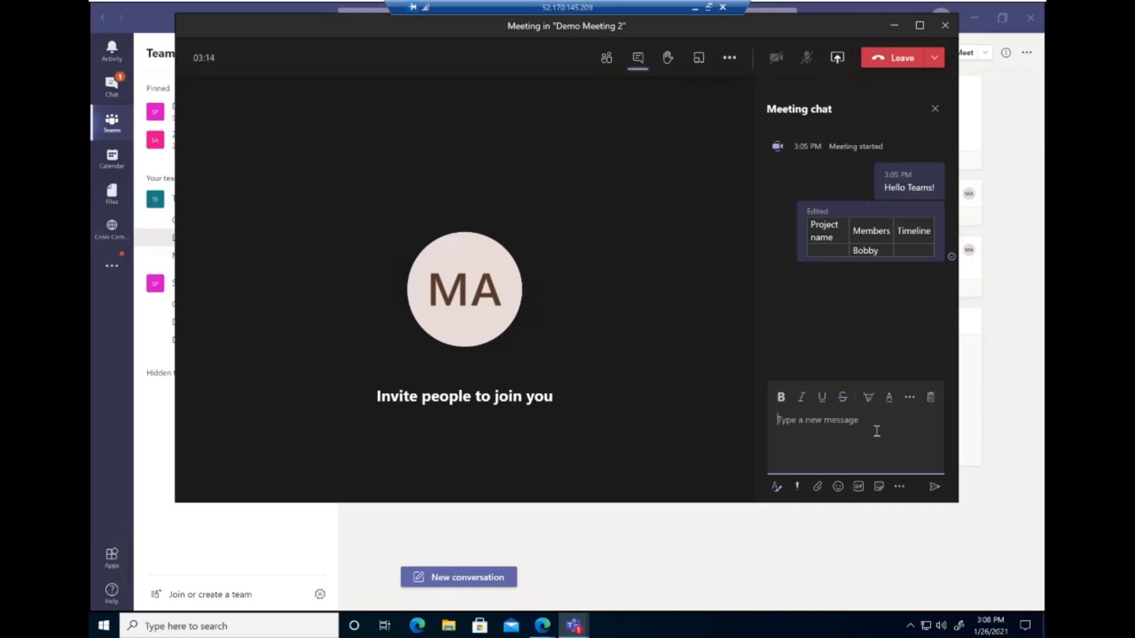
left_click(908, 401)
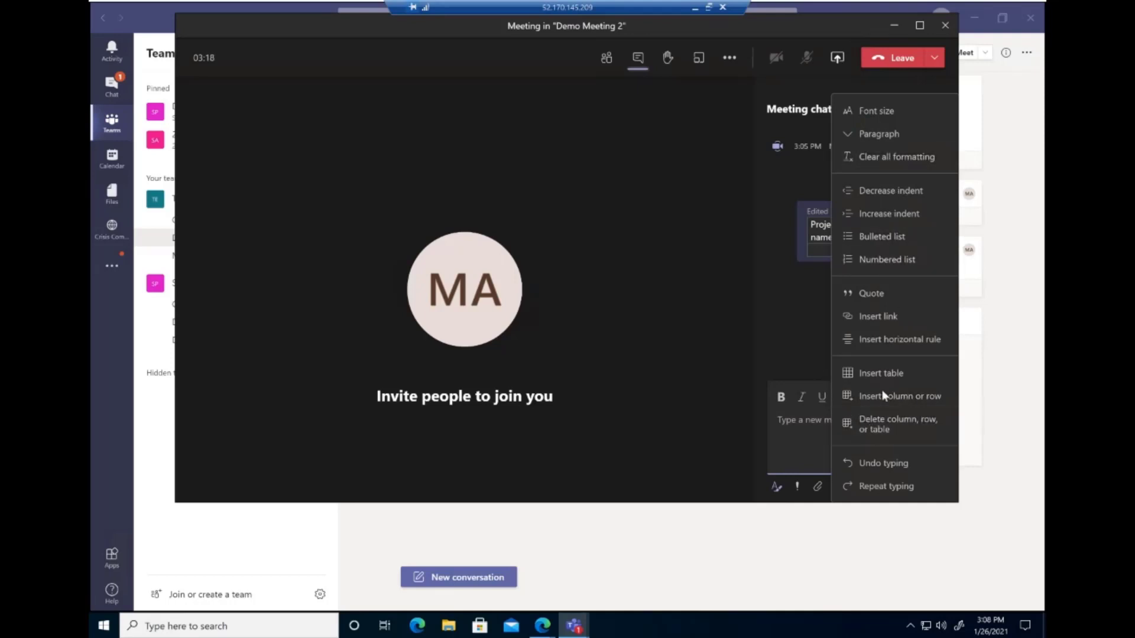
left_click(792, 346)
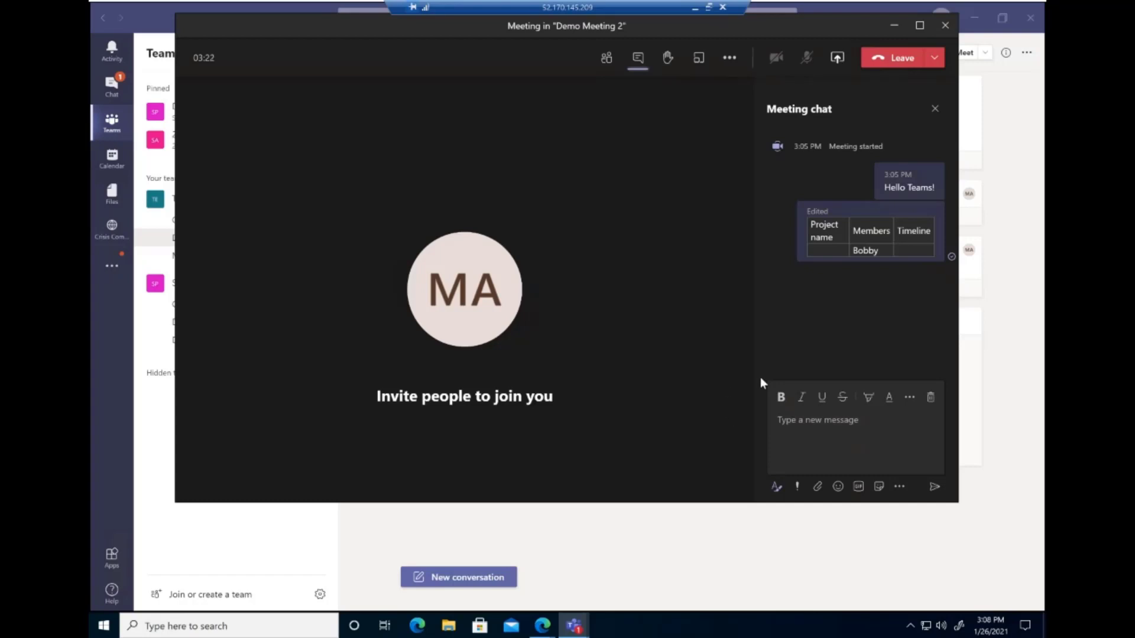
left_click(797, 487)
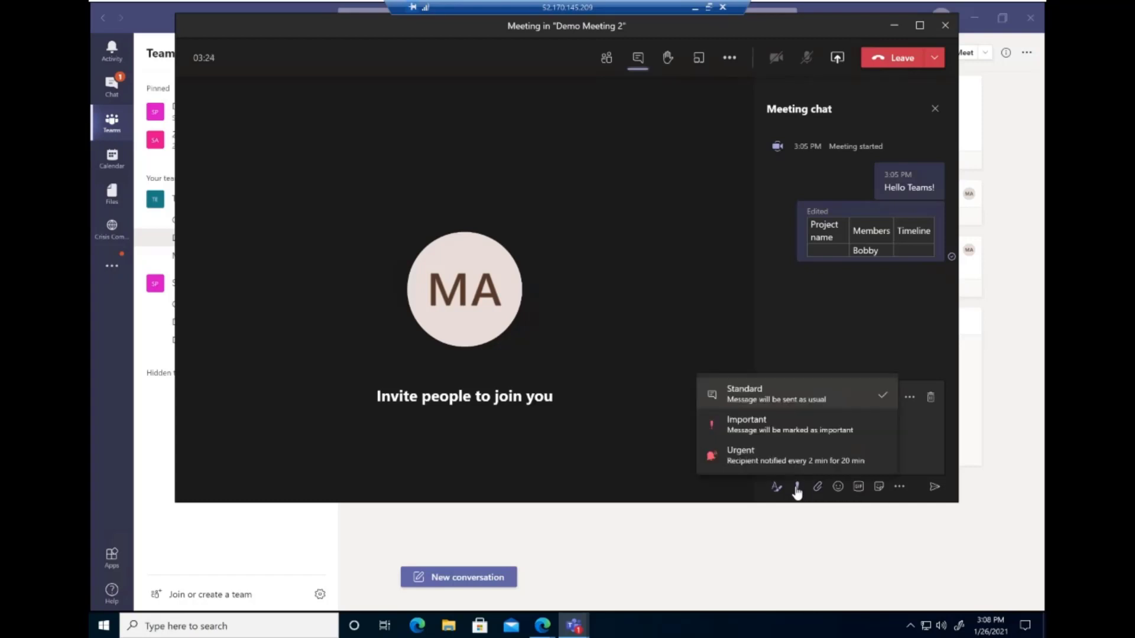
left_click(800, 432)
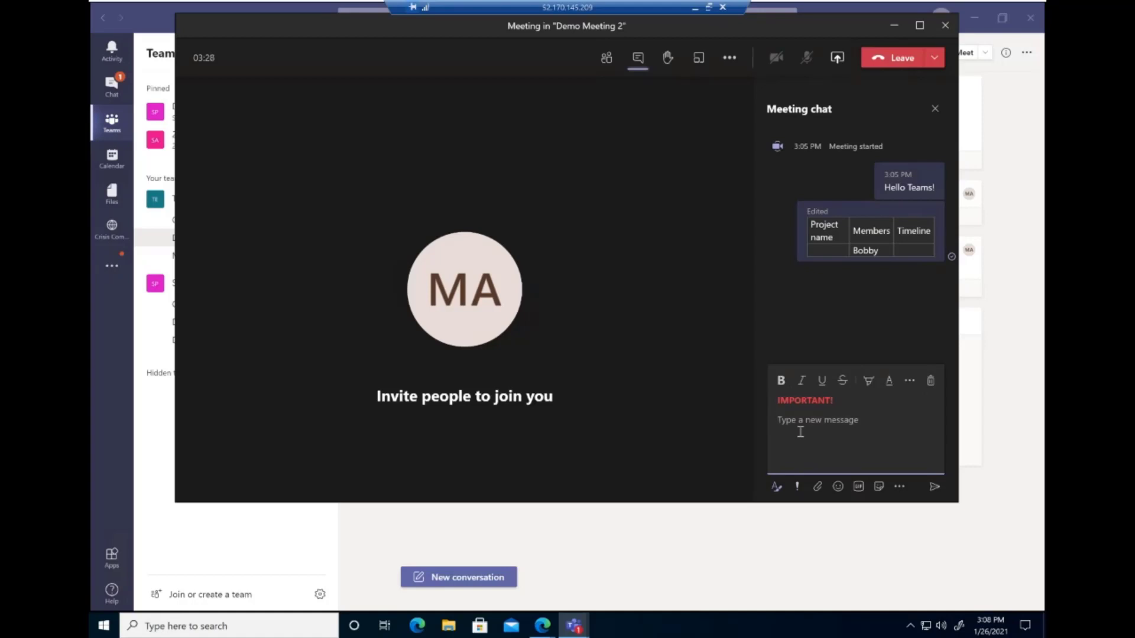
Write "Team please send me your updates," in the important message and send it to the meeting chat.
type("Team please send me your addr")
key("BackSpace")
key("BackSpace")
key("BackSpace")
key("BackSpace")
type("UPDATE")
key("BackSpace")
key("BackSpace")
key("BackSpace")
key("BackSpace")
key("BackSpace")
key("BackSpace")
type("updates,")
left_click(936, 487)
mouse_move(831, 274)
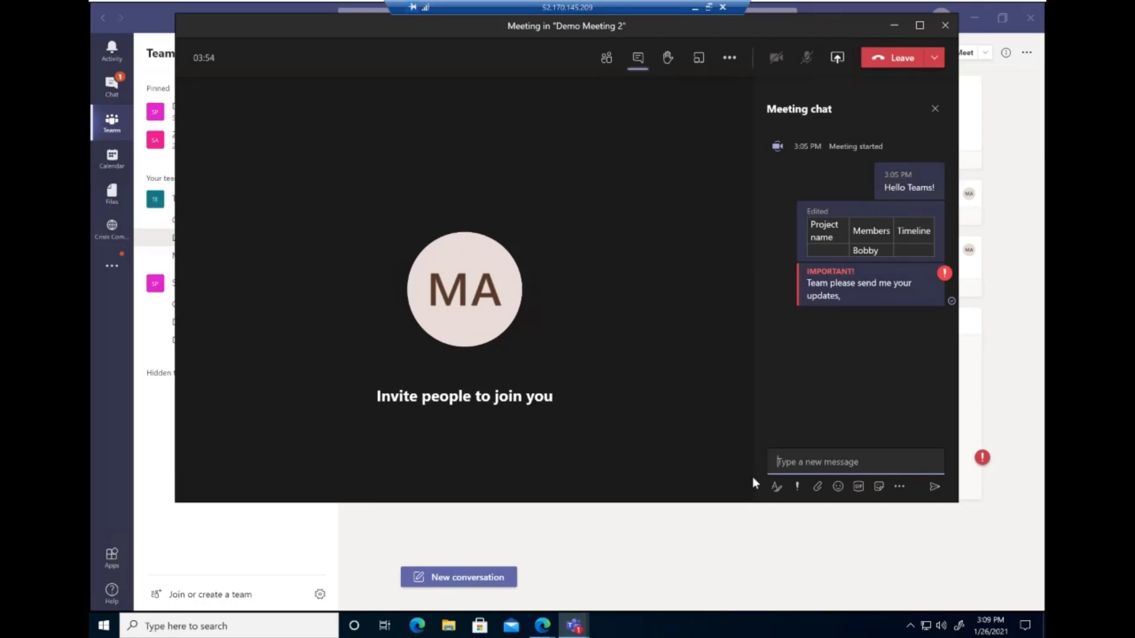
Check the attachment options for a new chat message, then send a smiling emoji to the meeting chat.
left_click(816, 491)
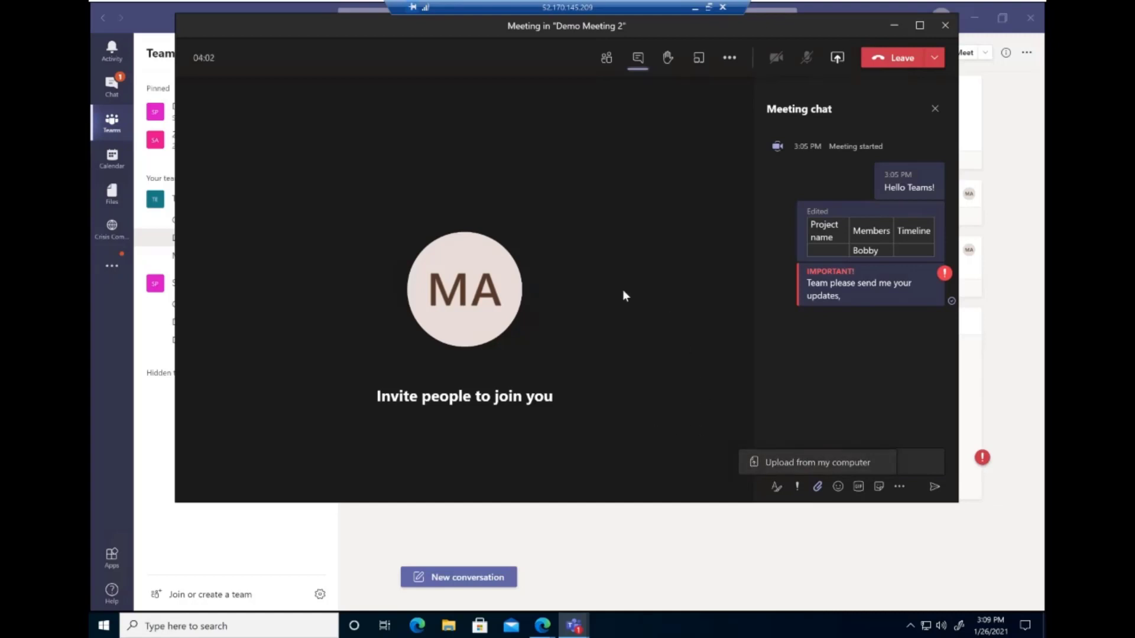
left_click(689, 368)
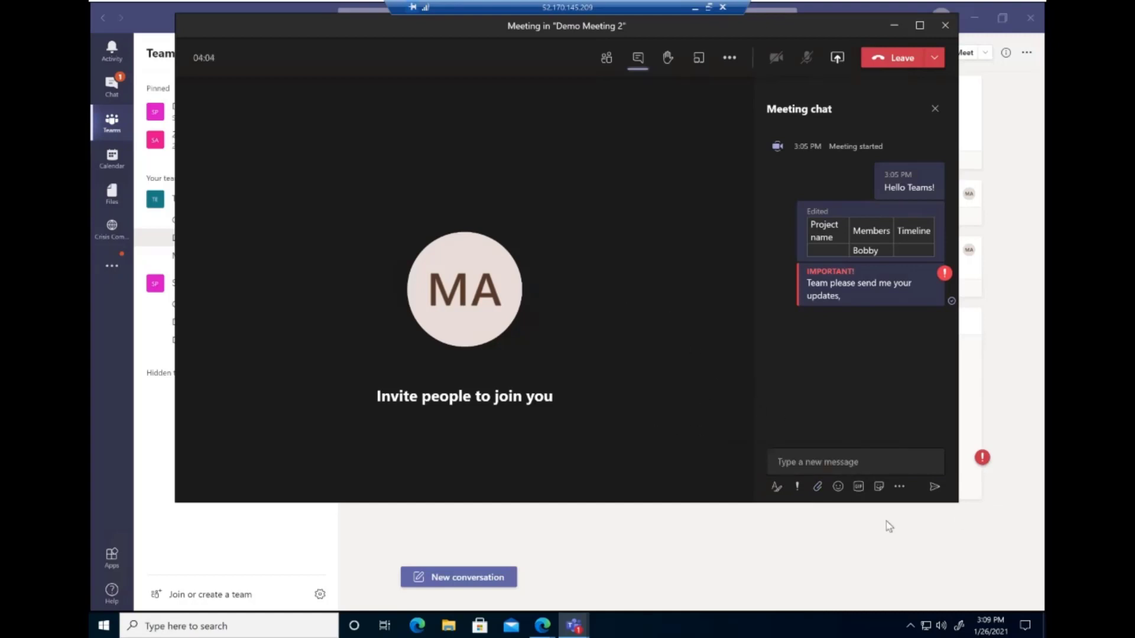
left_click(837, 489)
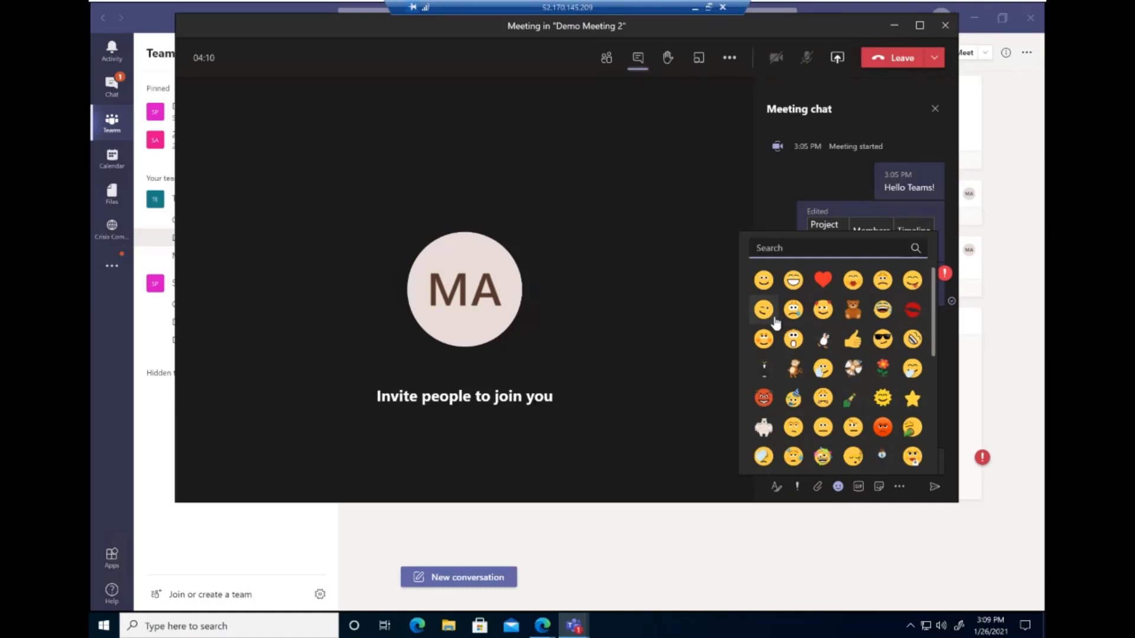
left_click(764, 280)
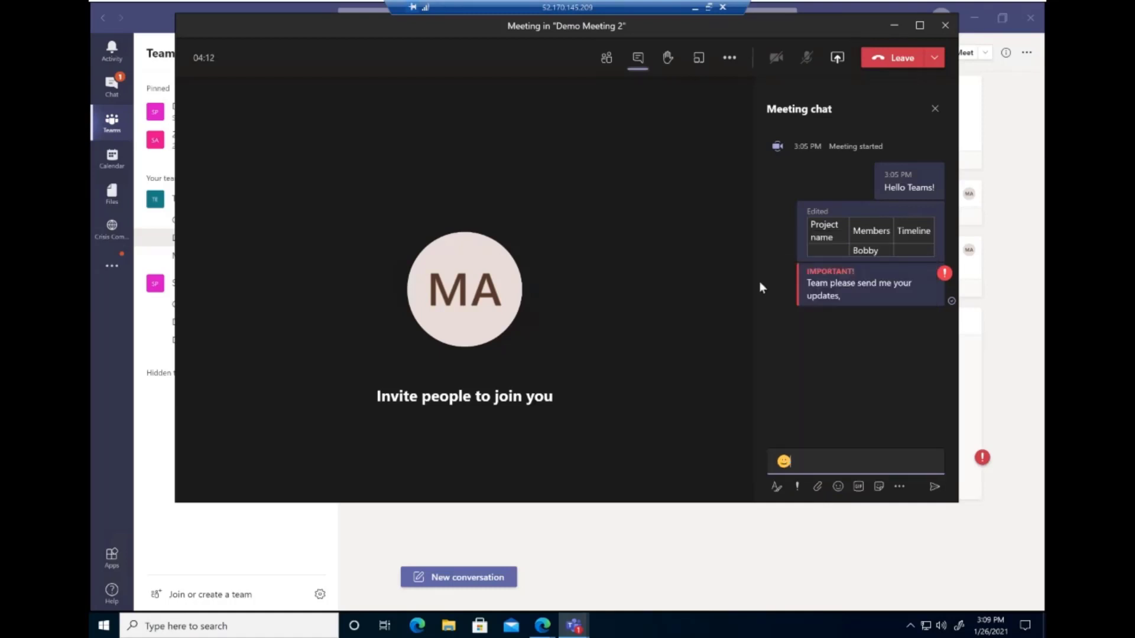
left_click(931, 487)
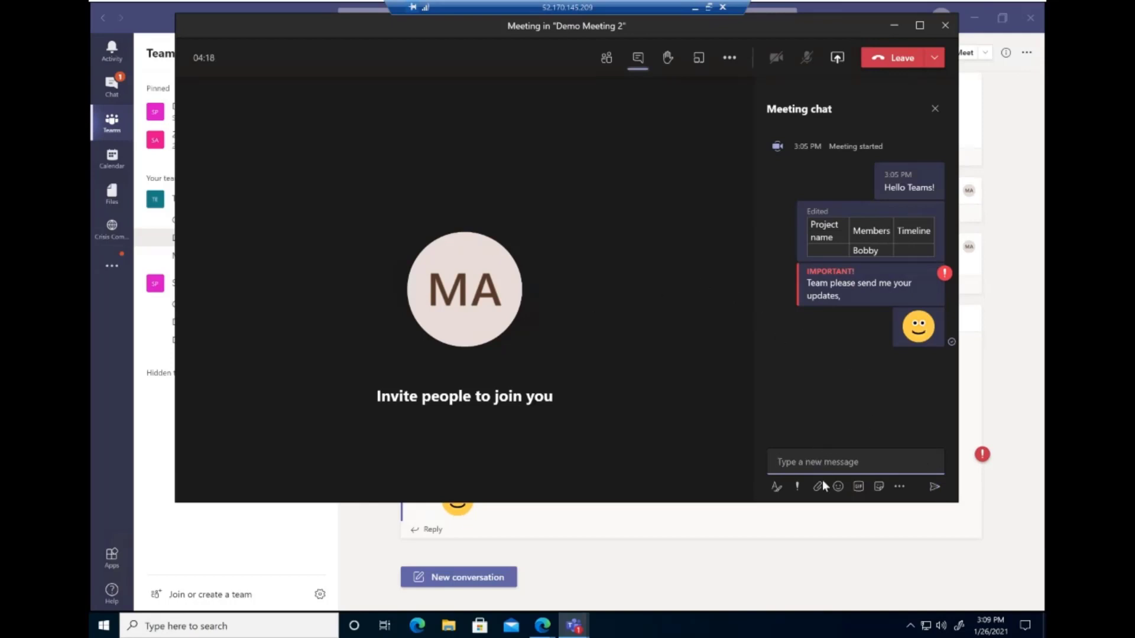
Look through the available GIFs, then send the popular "OH YEAH!" sticker with its default caption to the meeting chat.
left_click(858, 487)
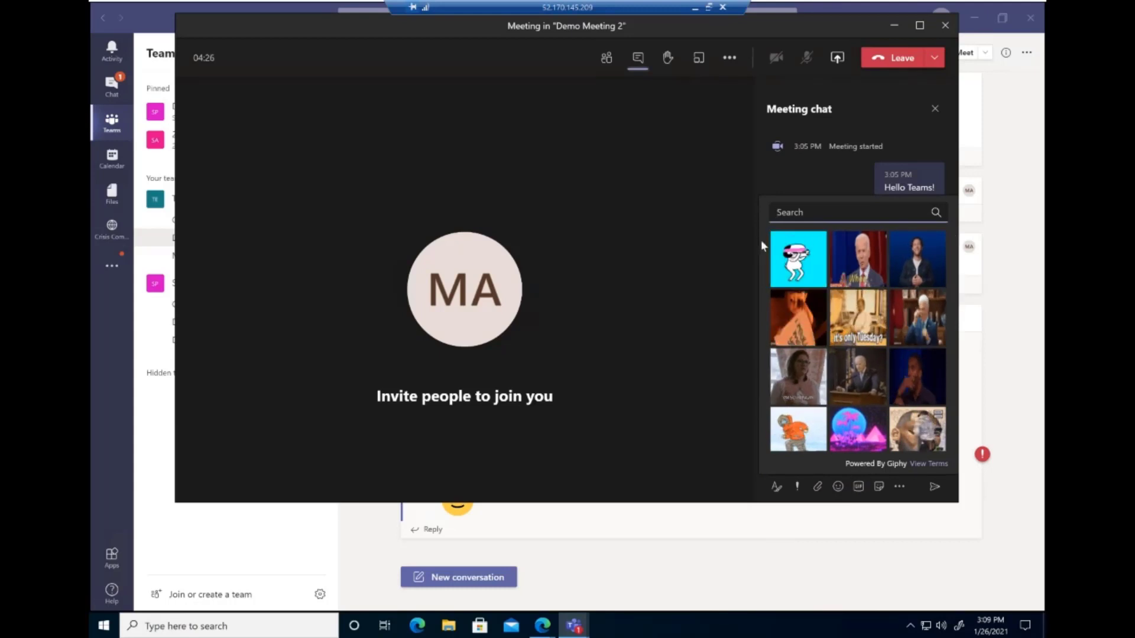
left_click(703, 205)
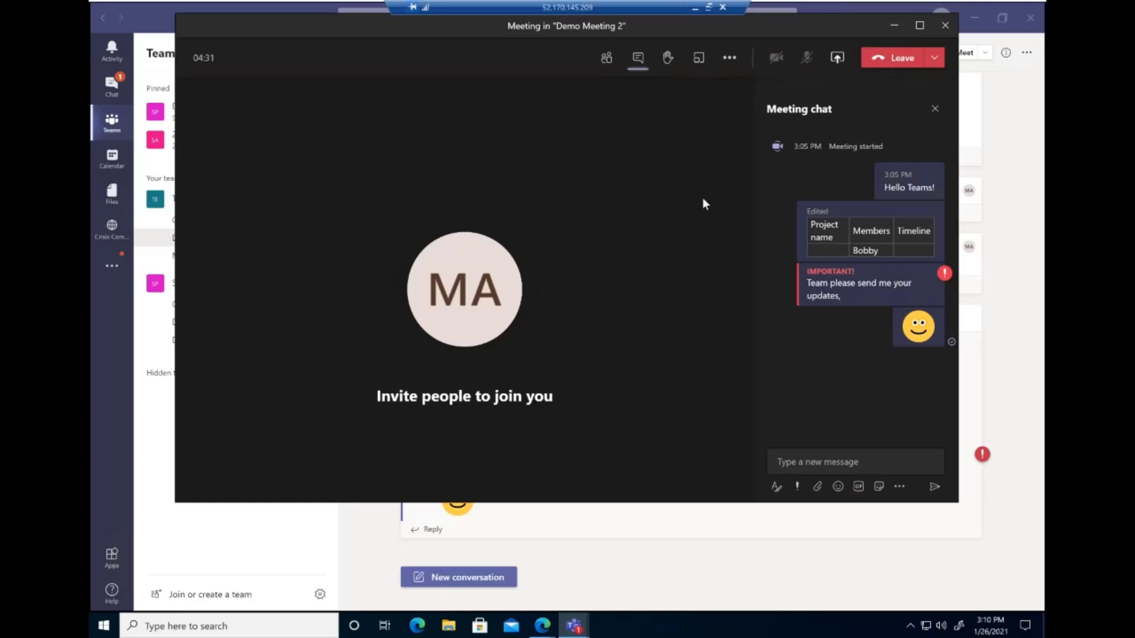
left_click(879, 488)
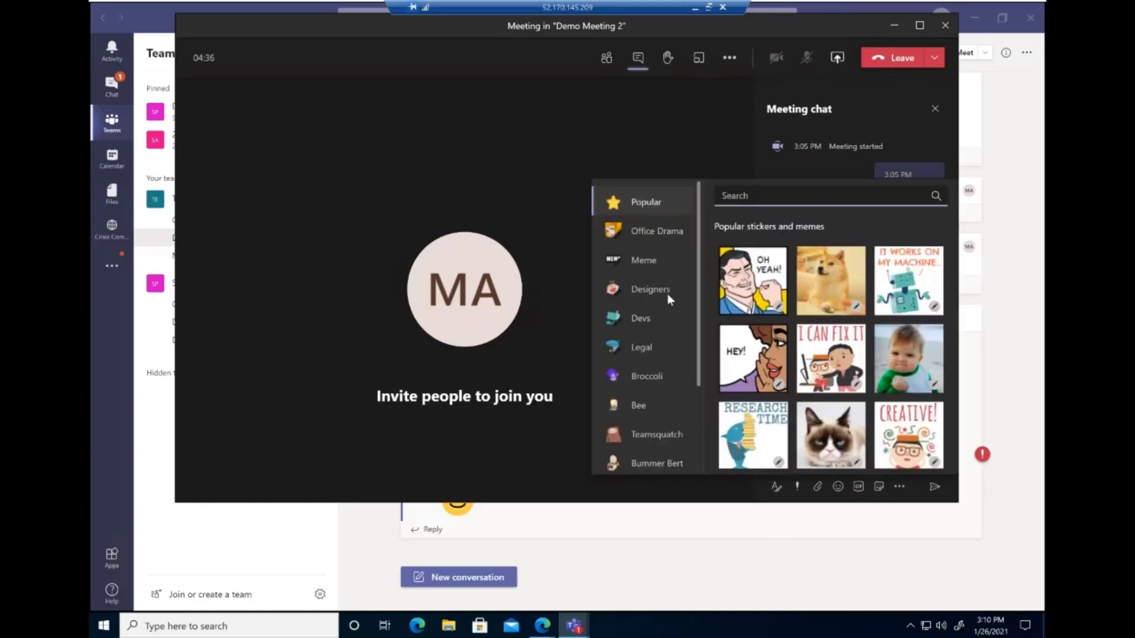
left_click(746, 289)
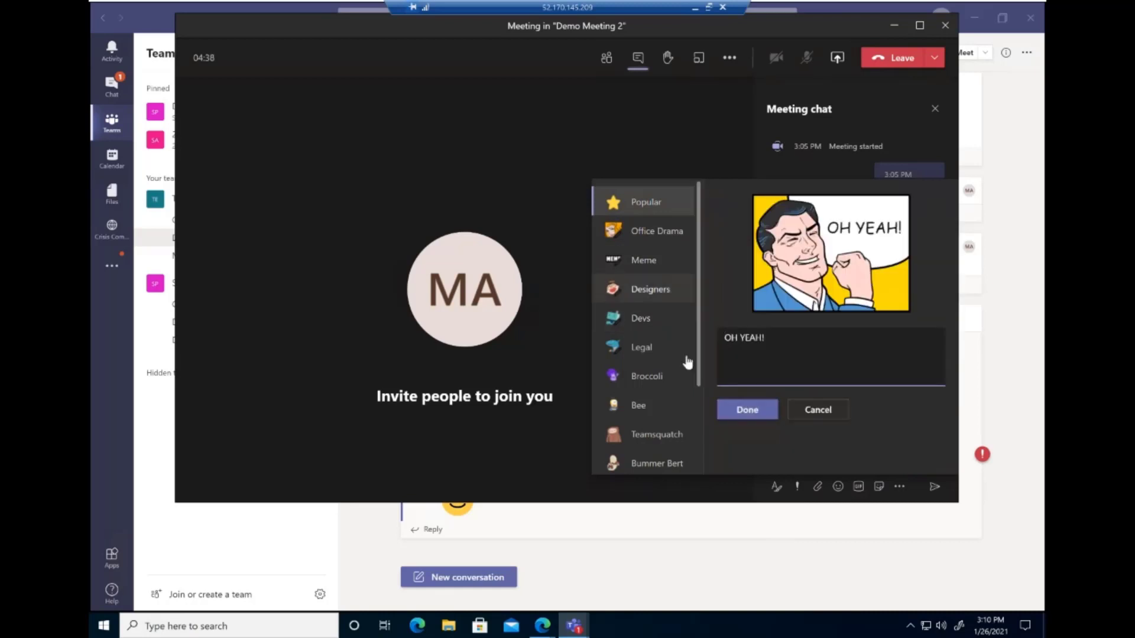
left_click(745, 411)
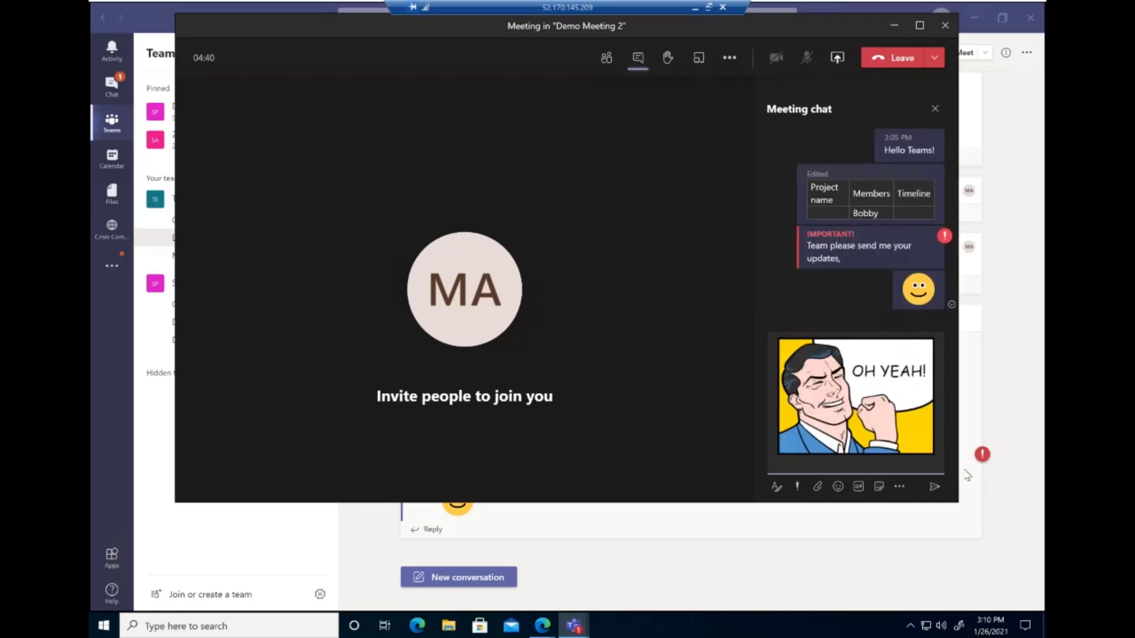
left_click(935, 486)
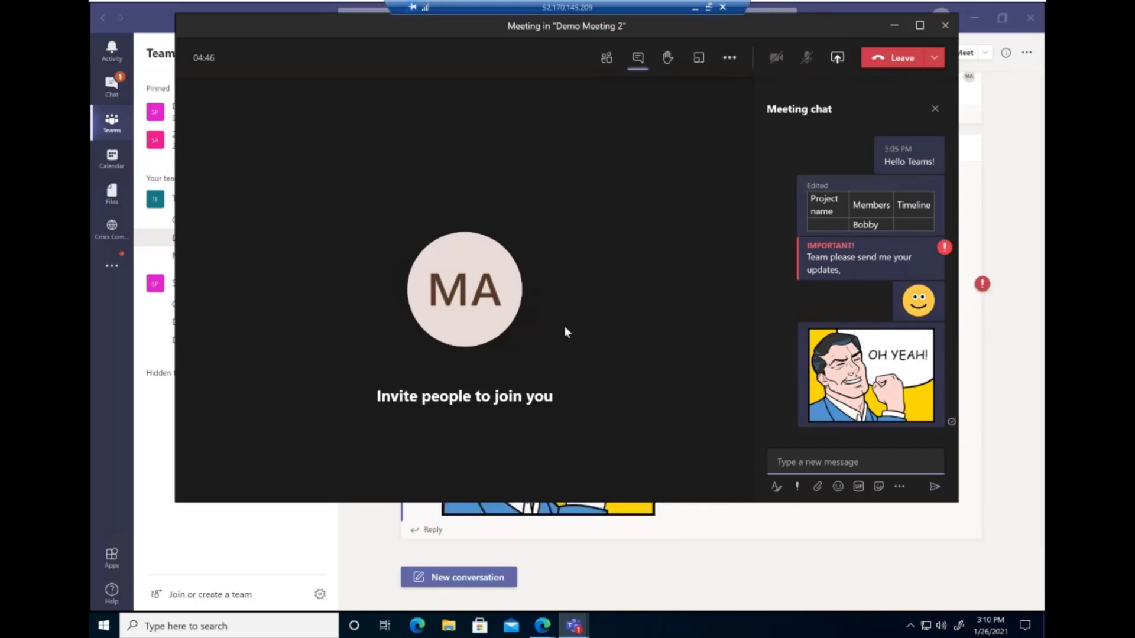
Examine the extra compose options, the table message's actions and edit mode, and the important message's available actions.
left_click(897, 487)
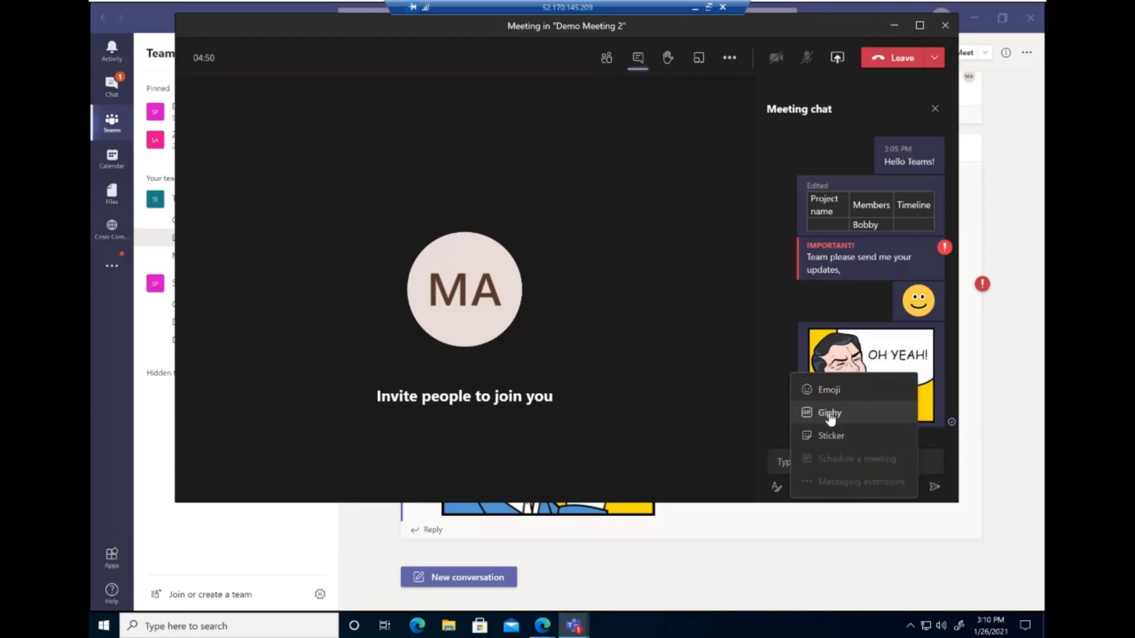
left_click(681, 379)
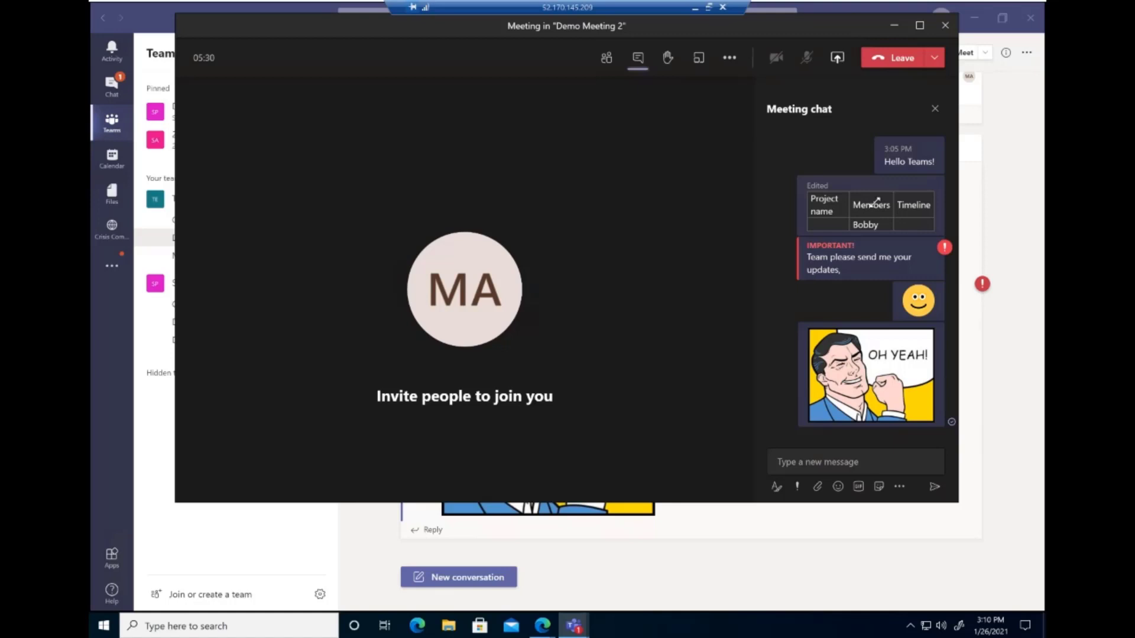
mouse_move(939, 194)
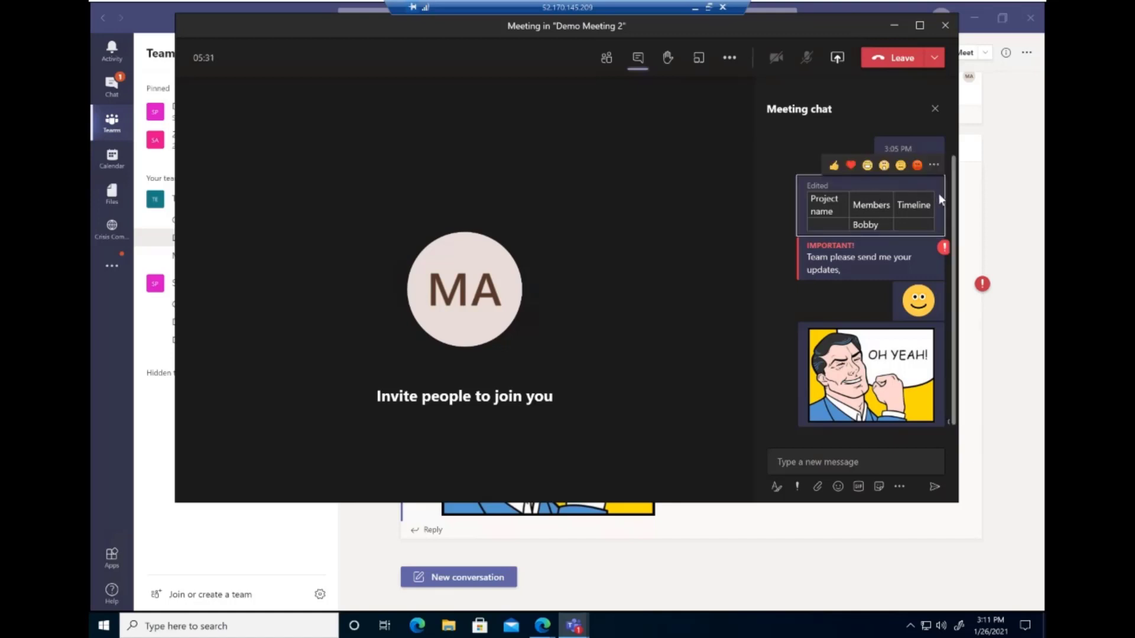
left_click(933, 166)
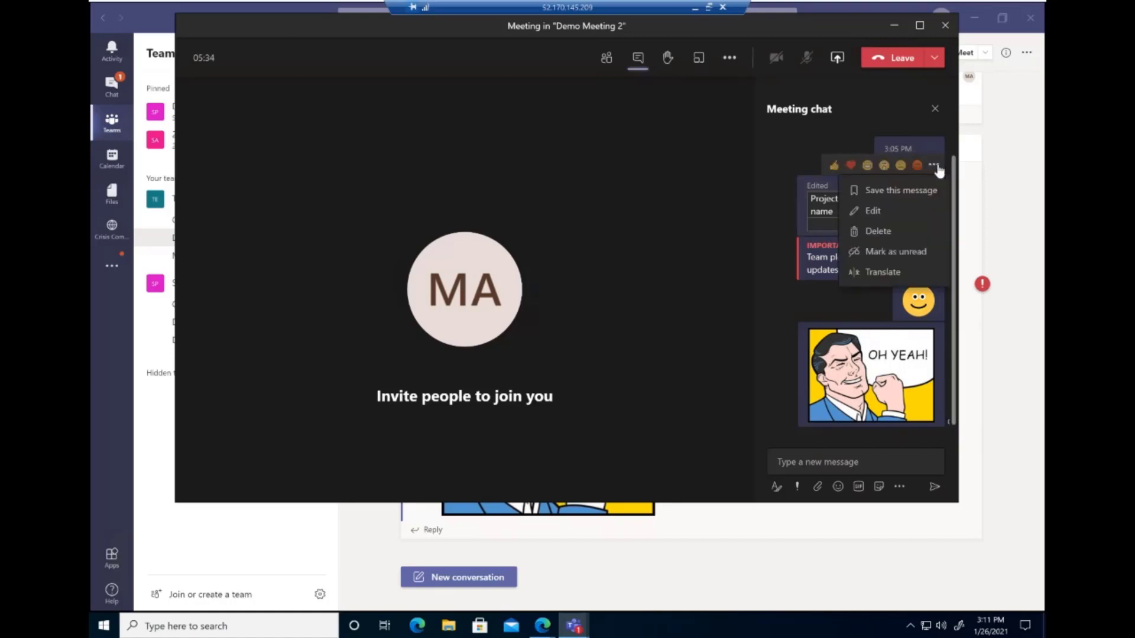
left_click(898, 210)
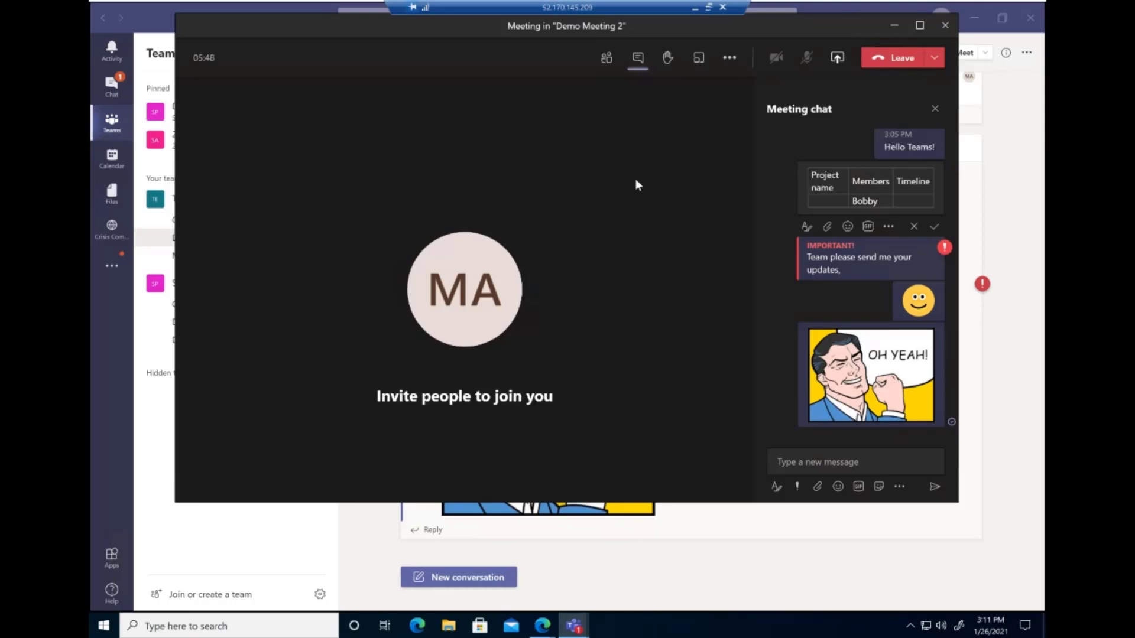
left_click(931, 179)
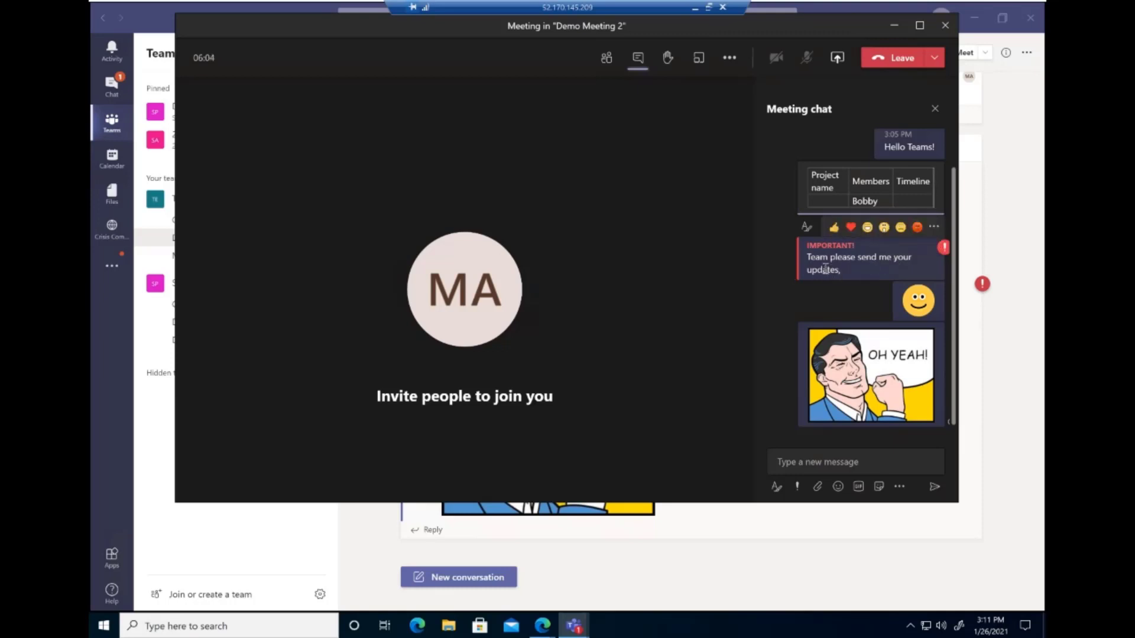
left_click(934, 228)
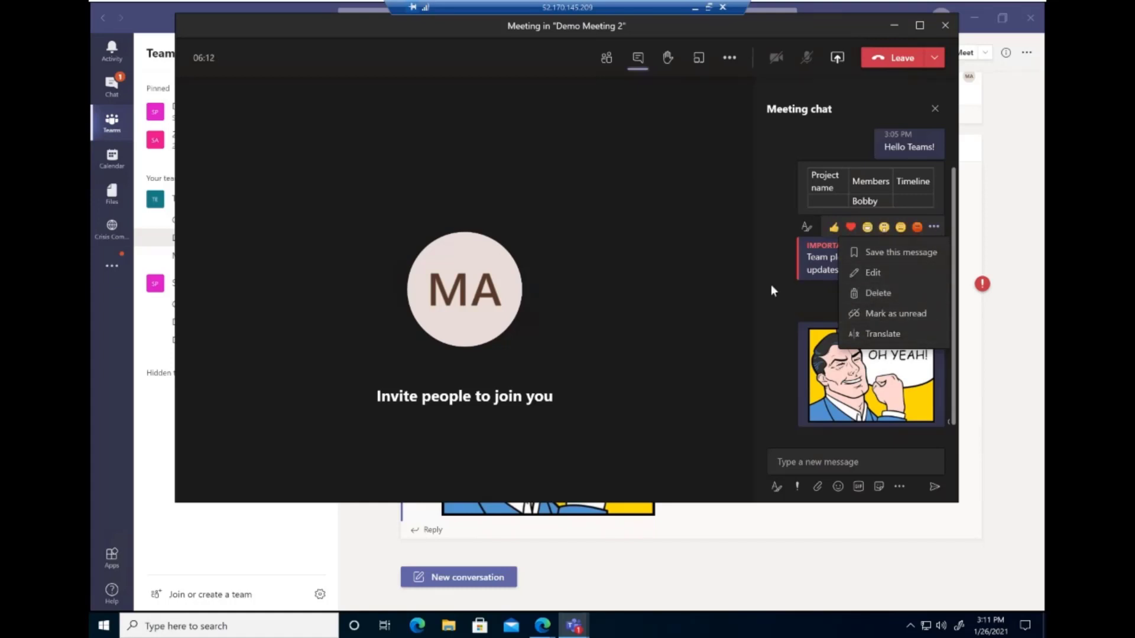
left_click(798, 299)
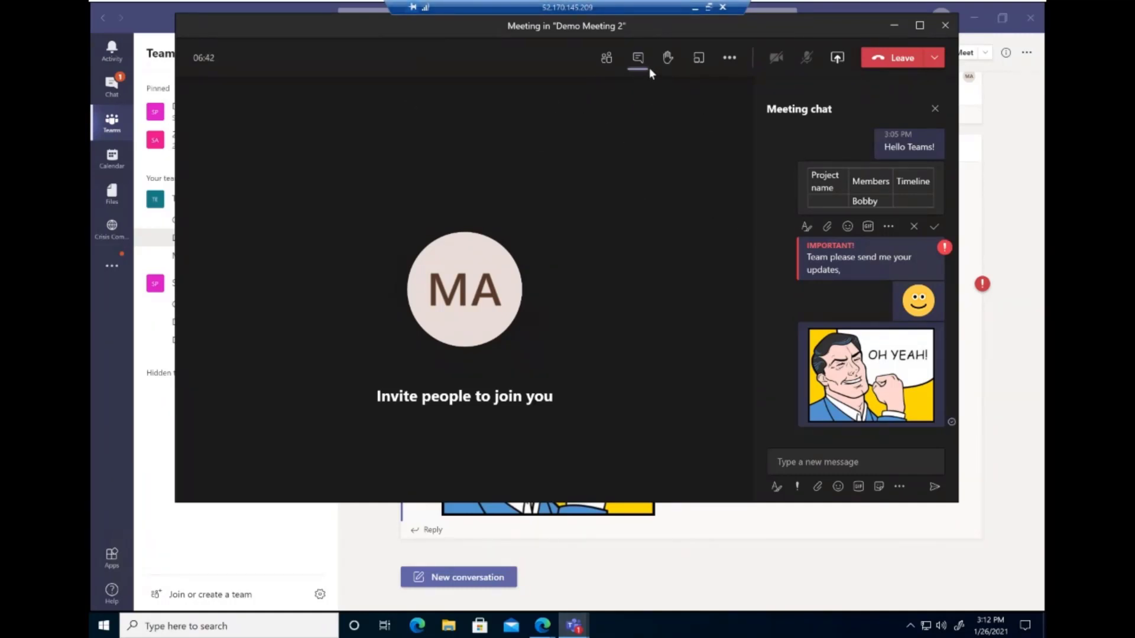
Leave the meeting in the Demo Meeting 2 channel.
left_click_drag(645, 28, 667, 57)
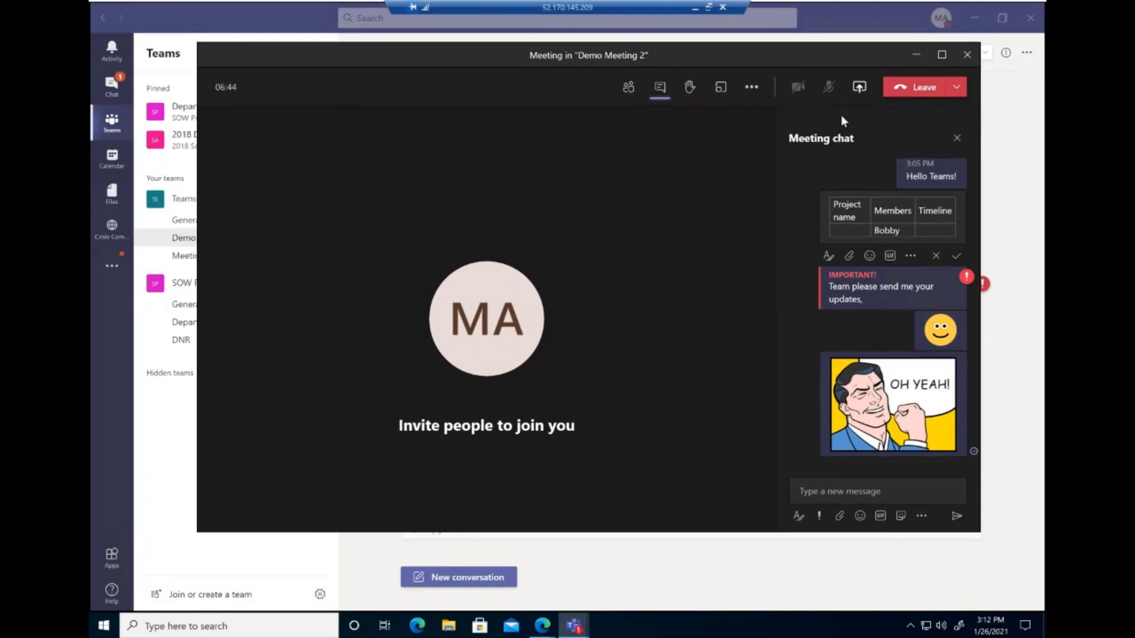
left_click(914, 88)
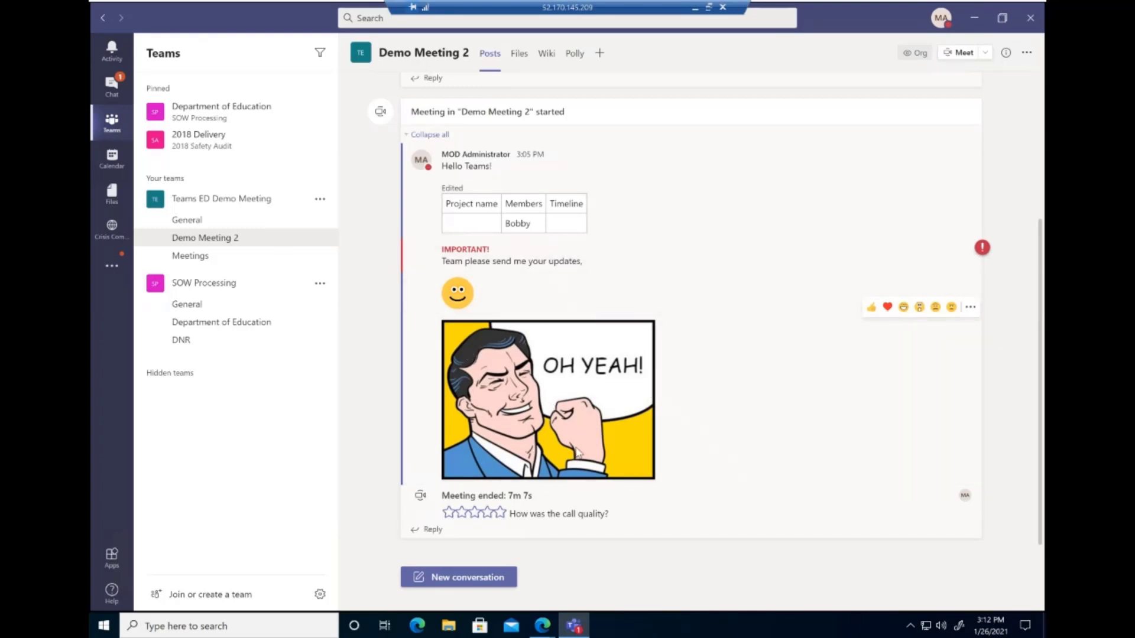
Add a Polly tab to the Demo Meeting 2 channel, keeping the option to post to the channel about it.
left_click(600, 55)
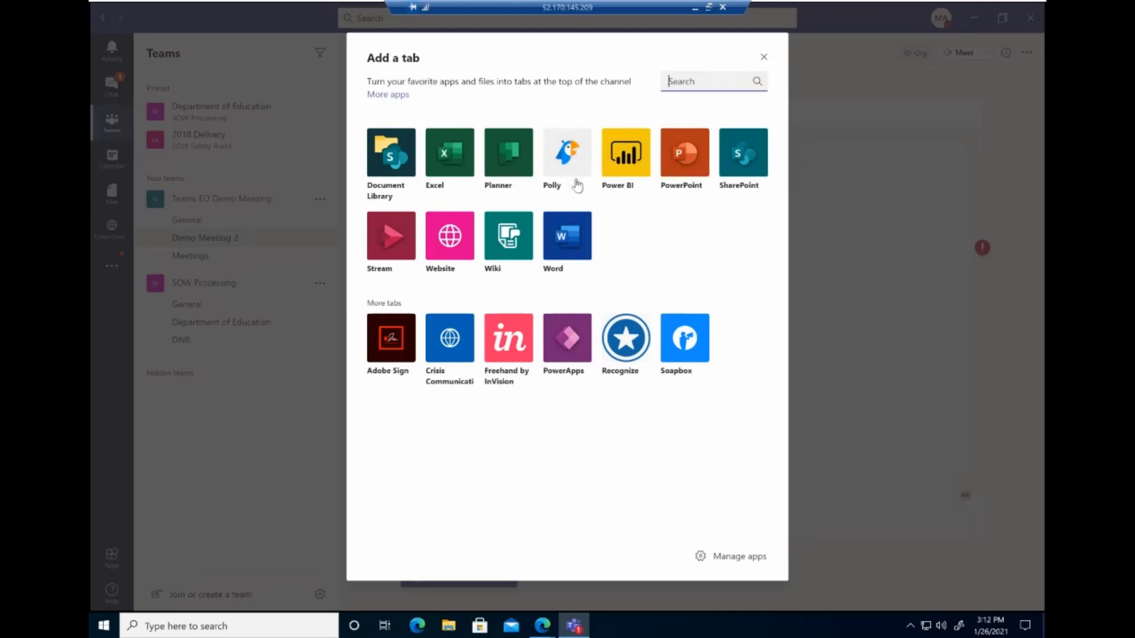
left_click(559, 166)
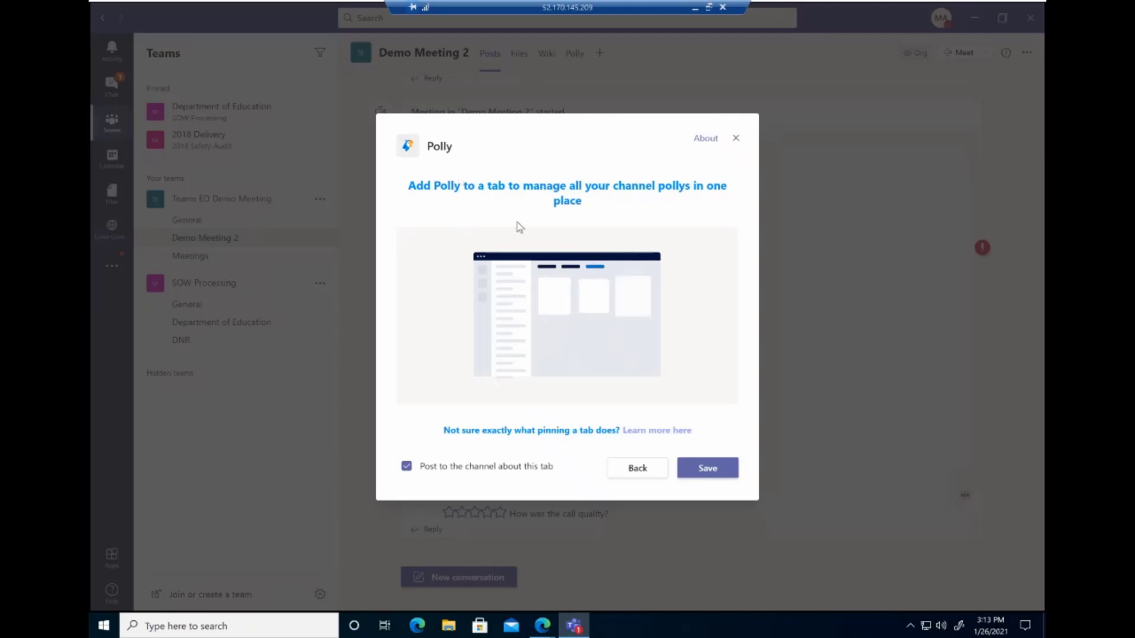
left_click(711, 473)
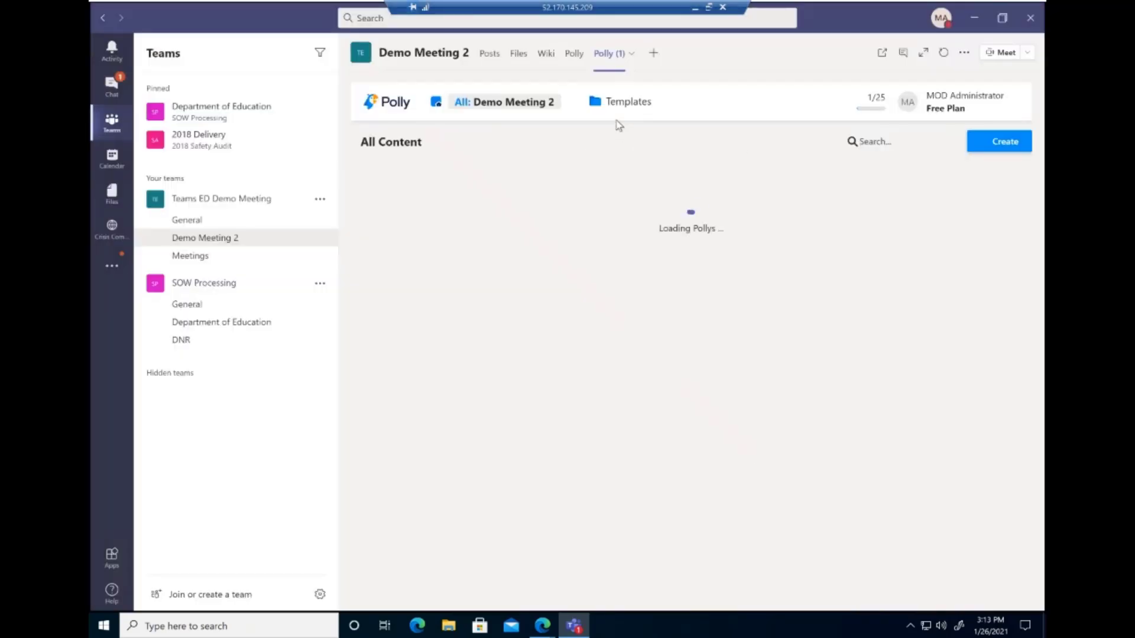
Start a new polly from the channel's original Polly tab and review its audience choices, scheduling and question settings.
left_click(574, 59)
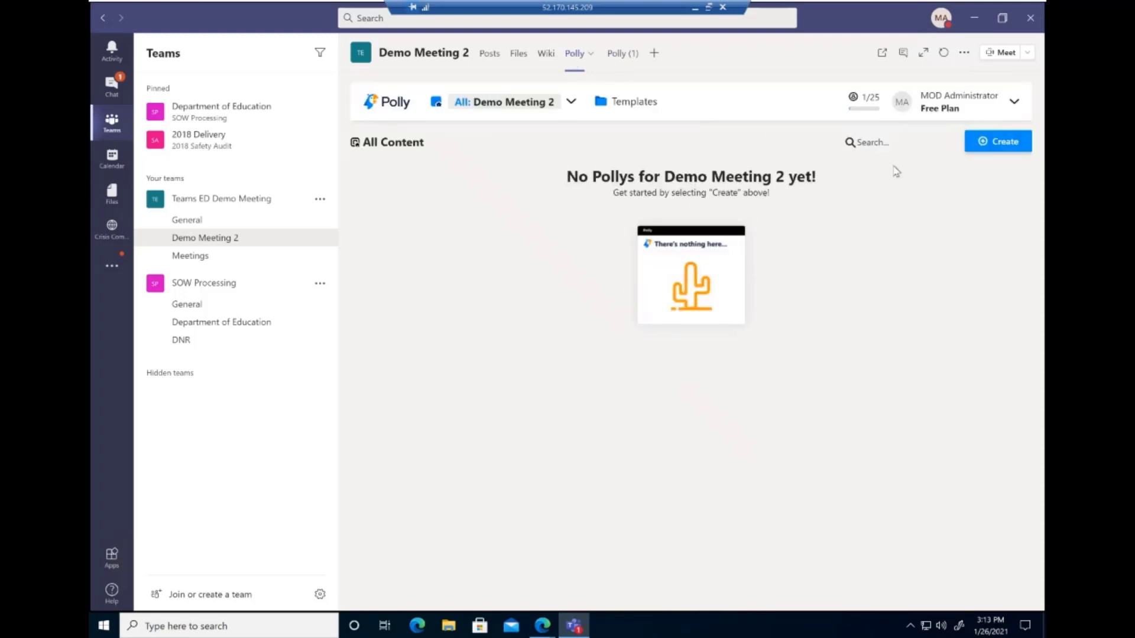
left_click(996, 148)
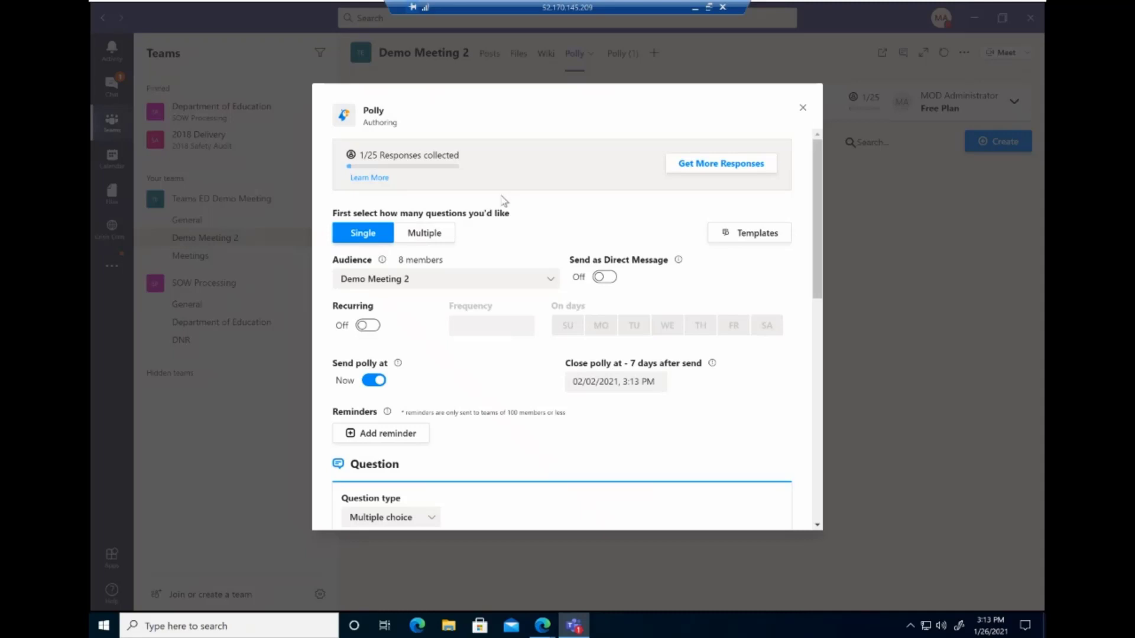
scroll(503, 201, "down", 2)
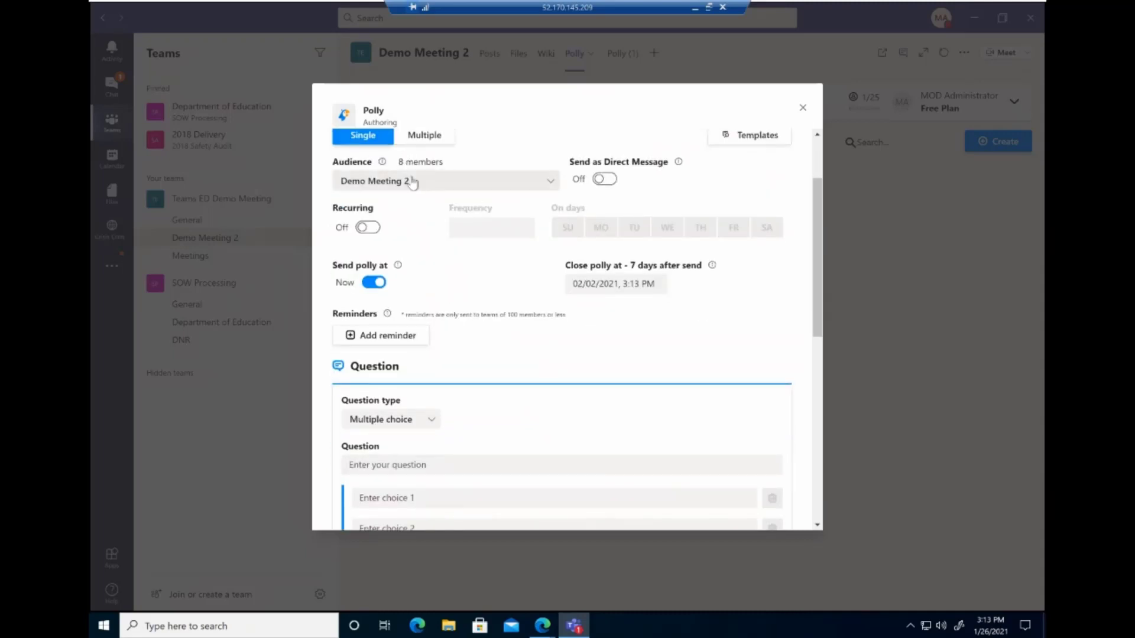
scroll(467, 202, "up", 2)
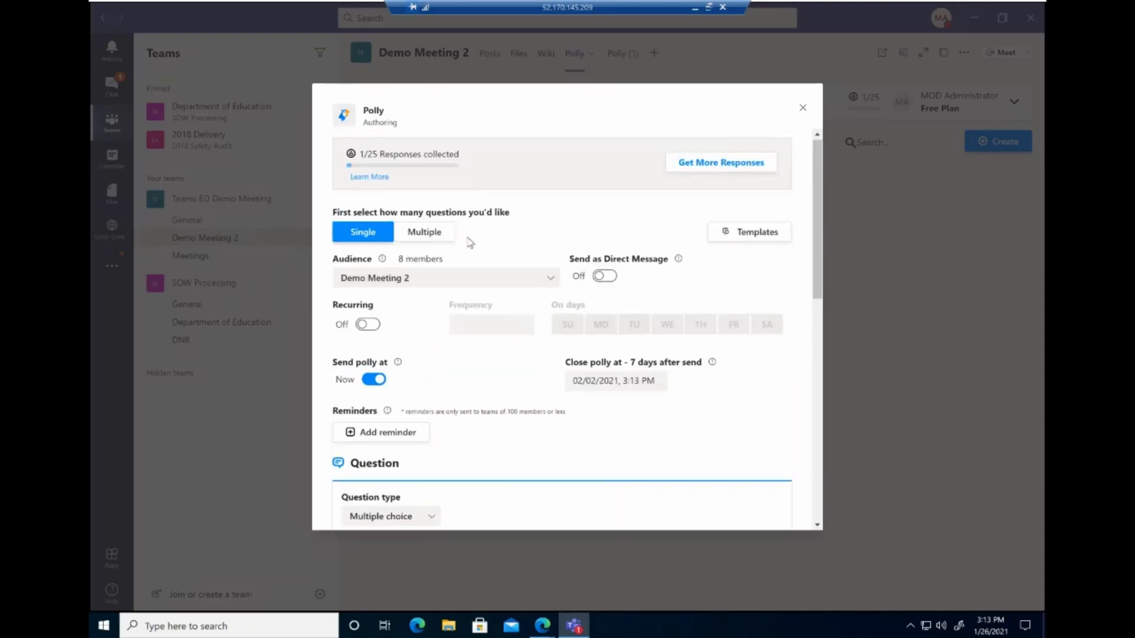
scroll(470, 242, "down", 2)
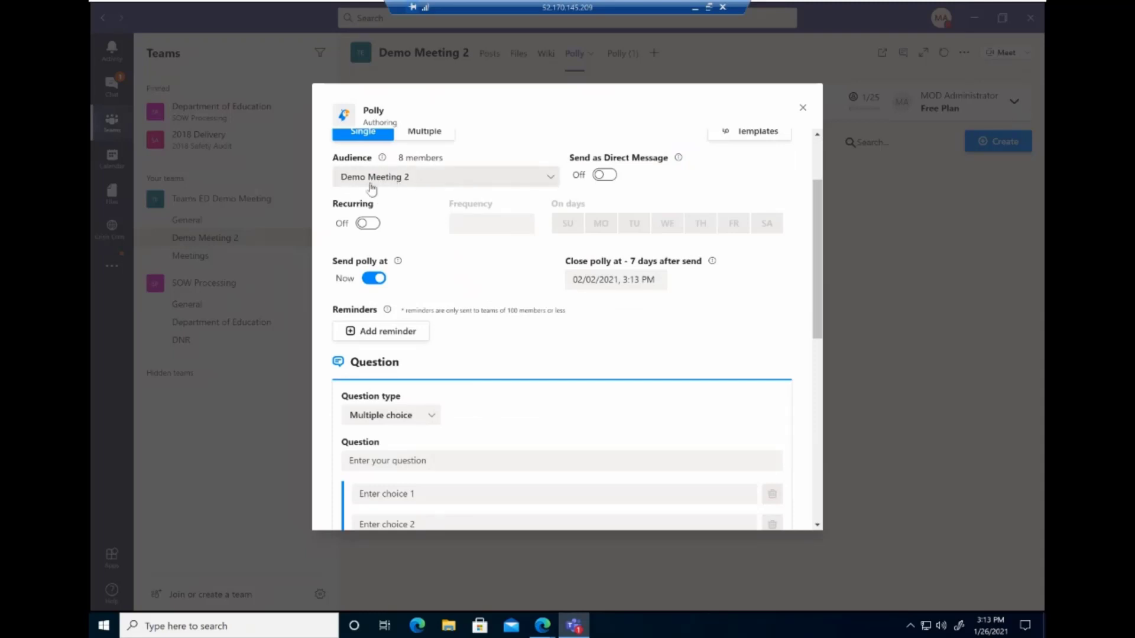
left_click(552, 180)
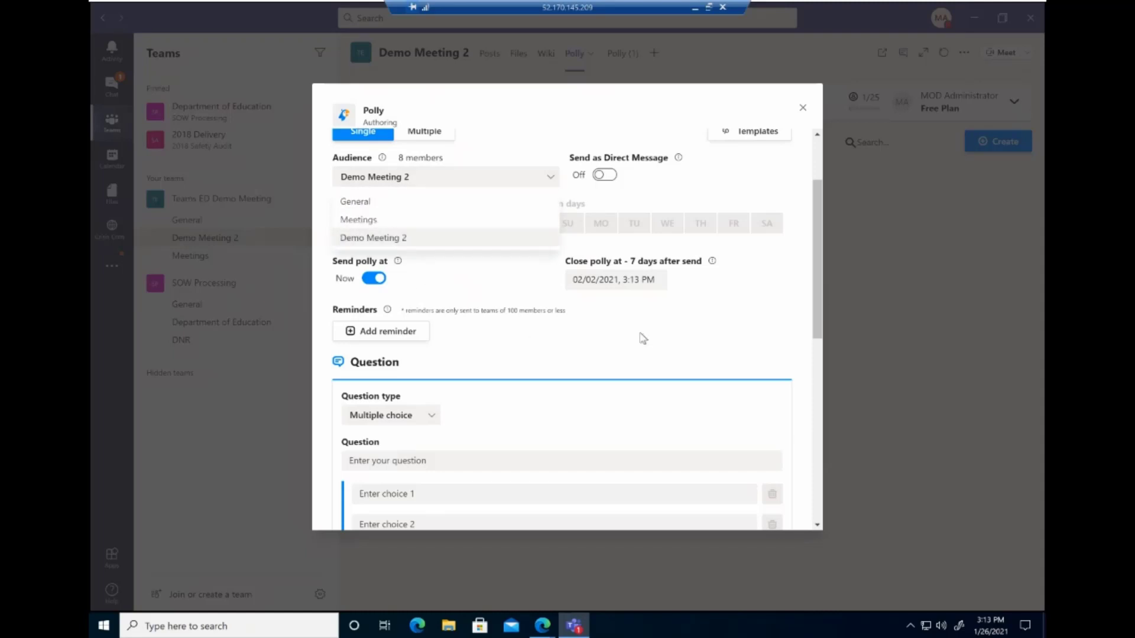
left_click(521, 282)
scroll(445, 285, "down", 2)
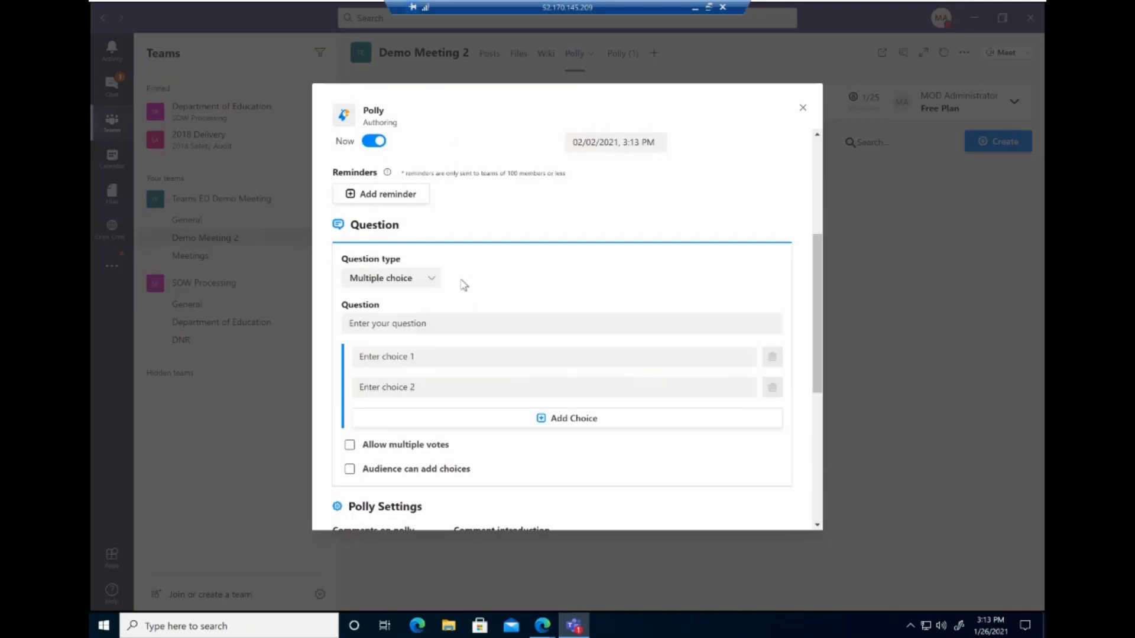
scroll(464, 285, "down", 1)
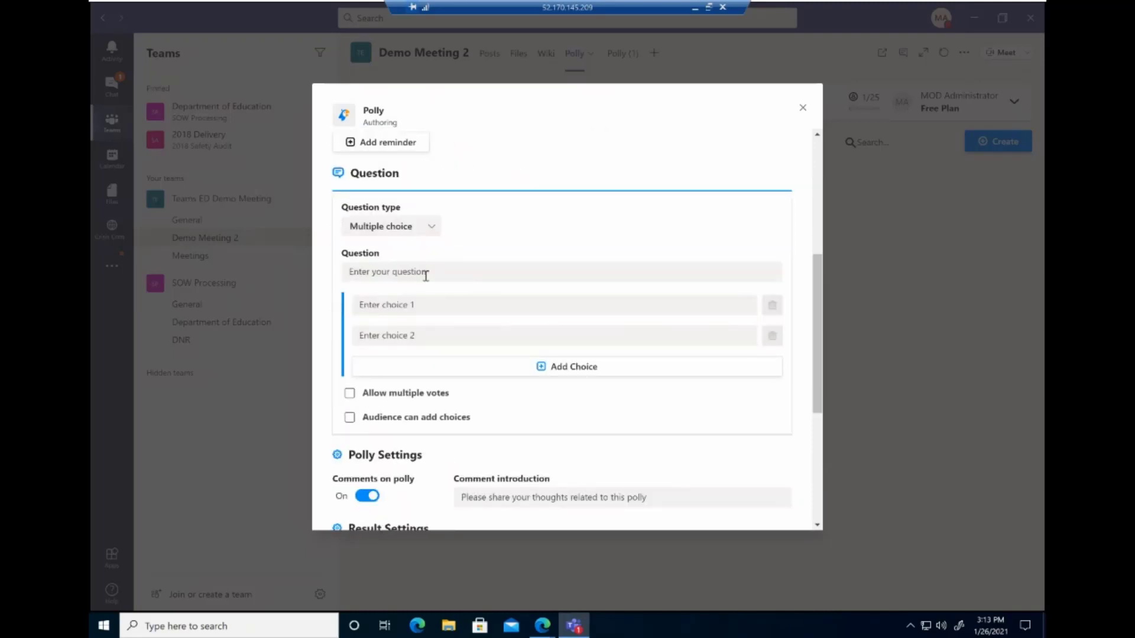
Enter "lunch choices" as the question of the multiple-choice polly.
left_click(425, 276)
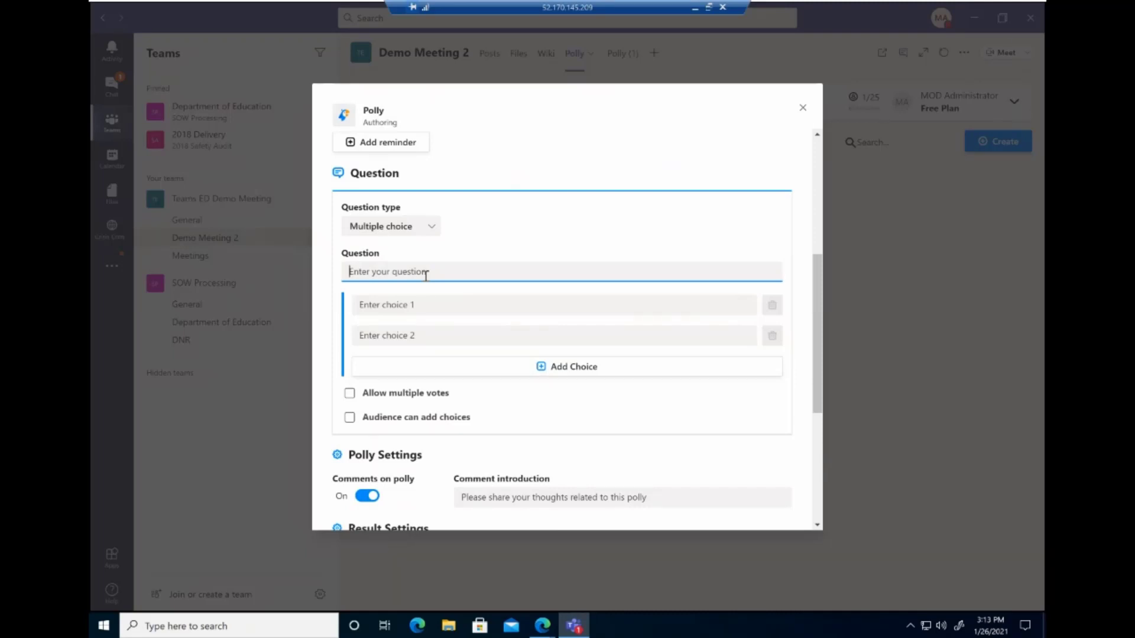
type("lucn")
type("c")
key("BackSpace")
type("nh")
key("BackSpace")
key("BackSpace")
type("nch")
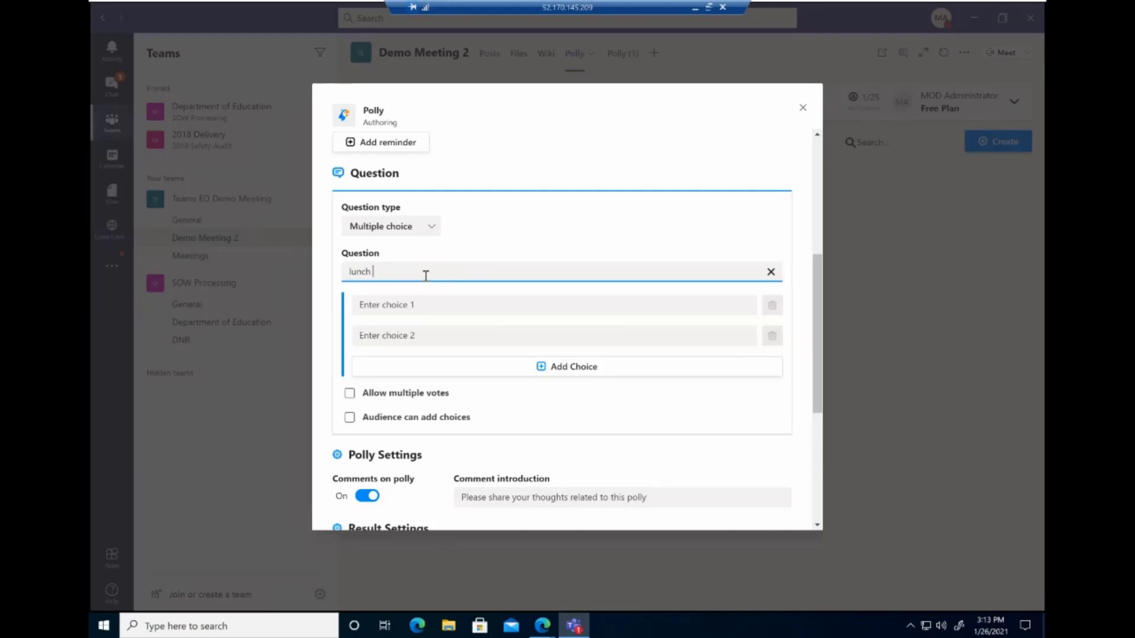
type(" choed")
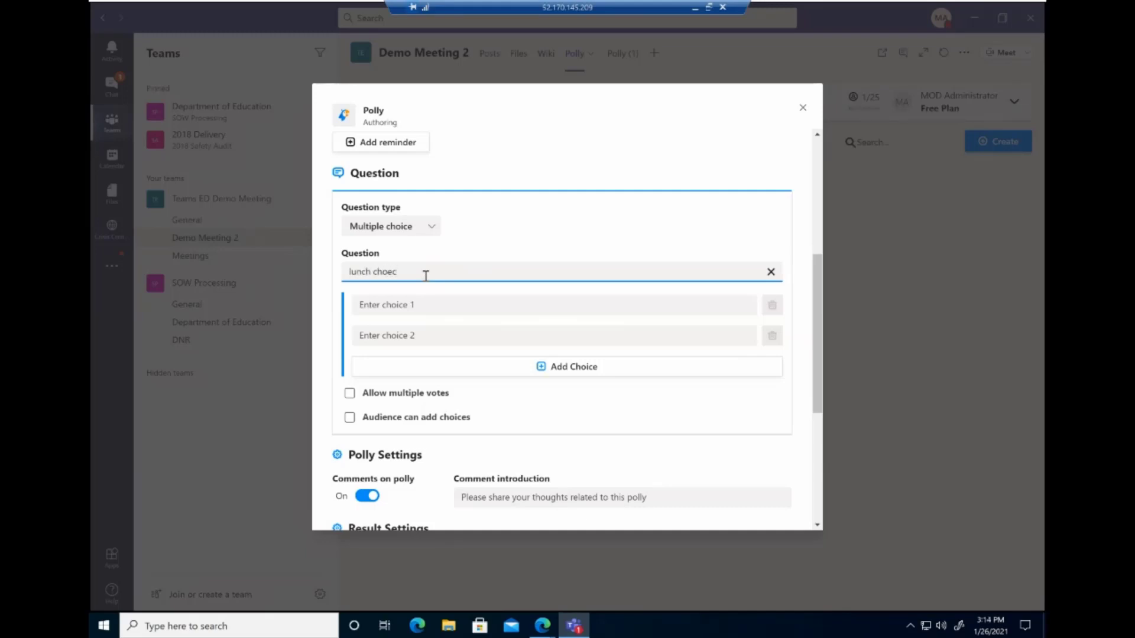
key("BackSpace")
key("BackSpace")
type("ices")
Fill in Pizza and Tacos as answer choices and add Sandwiches as a third choice.
left_click(386, 306)
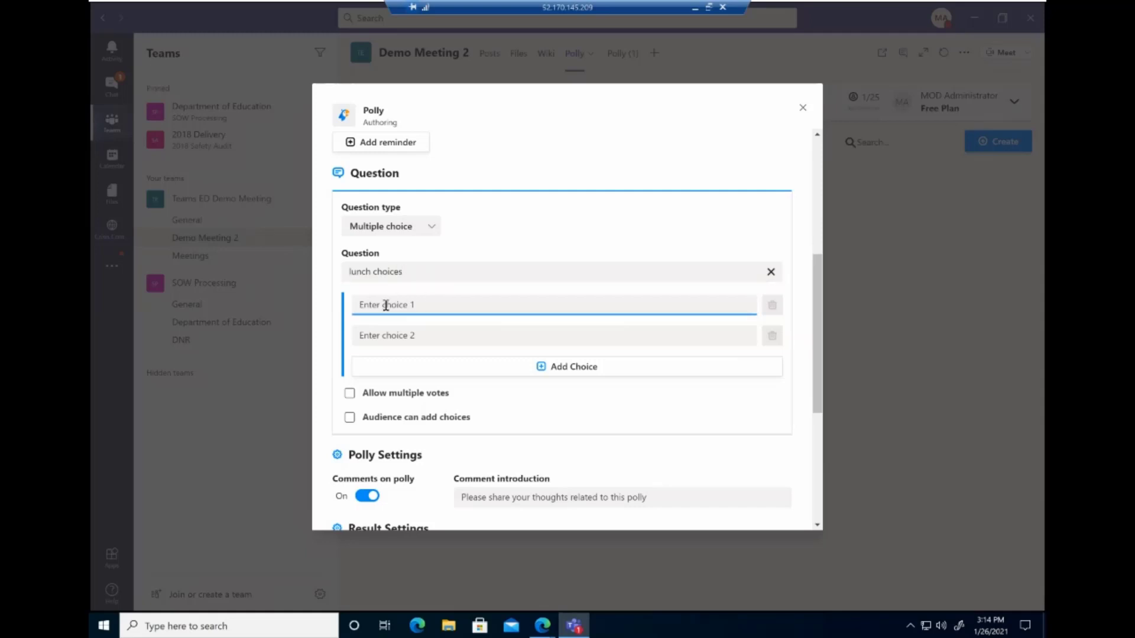
type("Pl")
type("izza")
left_click(391, 335)
type("Tacos")
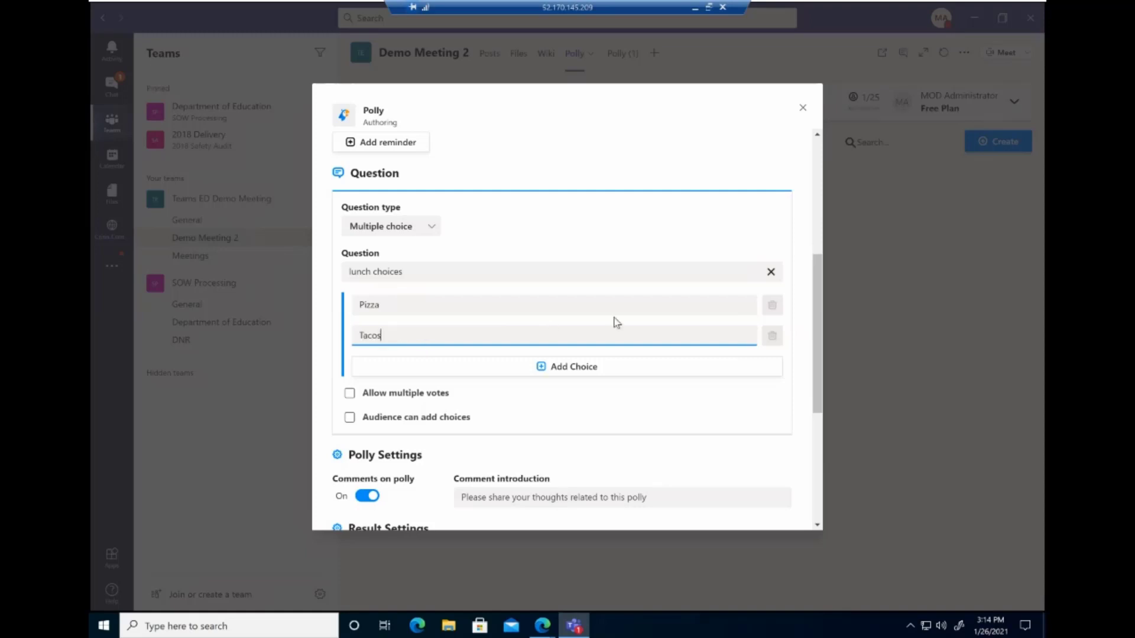
left_click(603, 374)
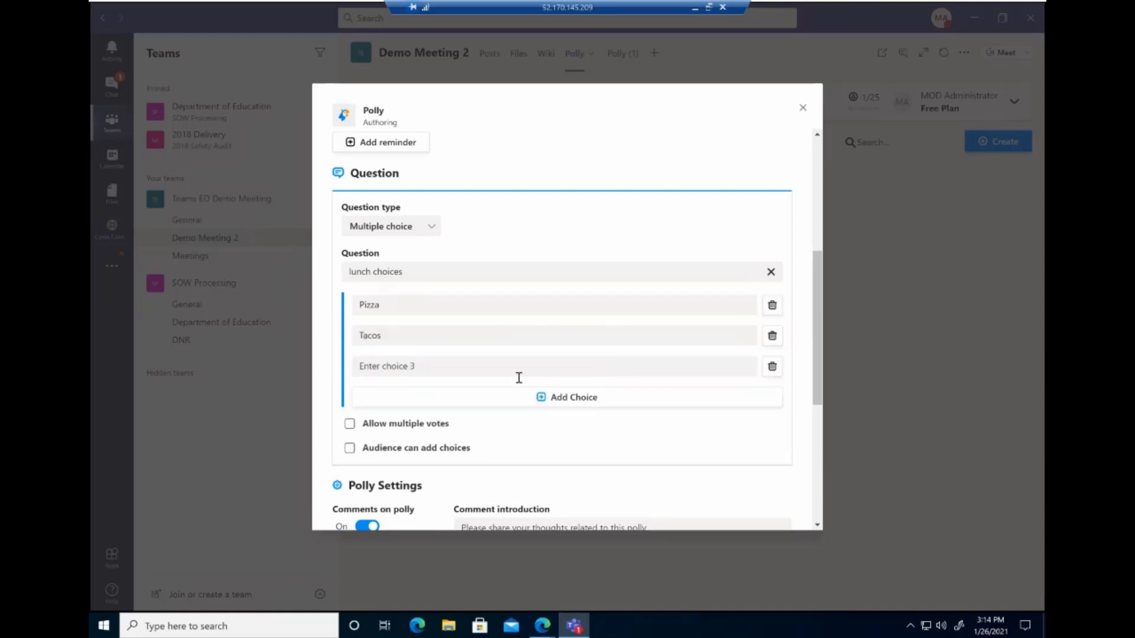
left_click(401, 368)
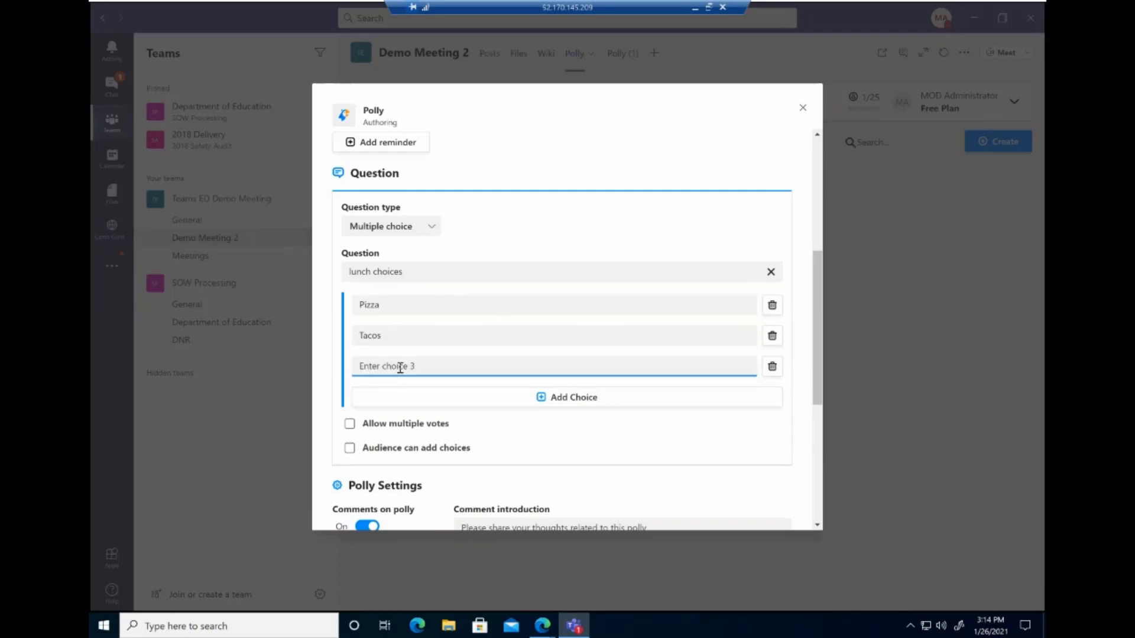
type("Sandwiches")
Preview the lunch polly with its default result and audience settings, and send it to the channel.
scroll(455, 398, "down", 3)
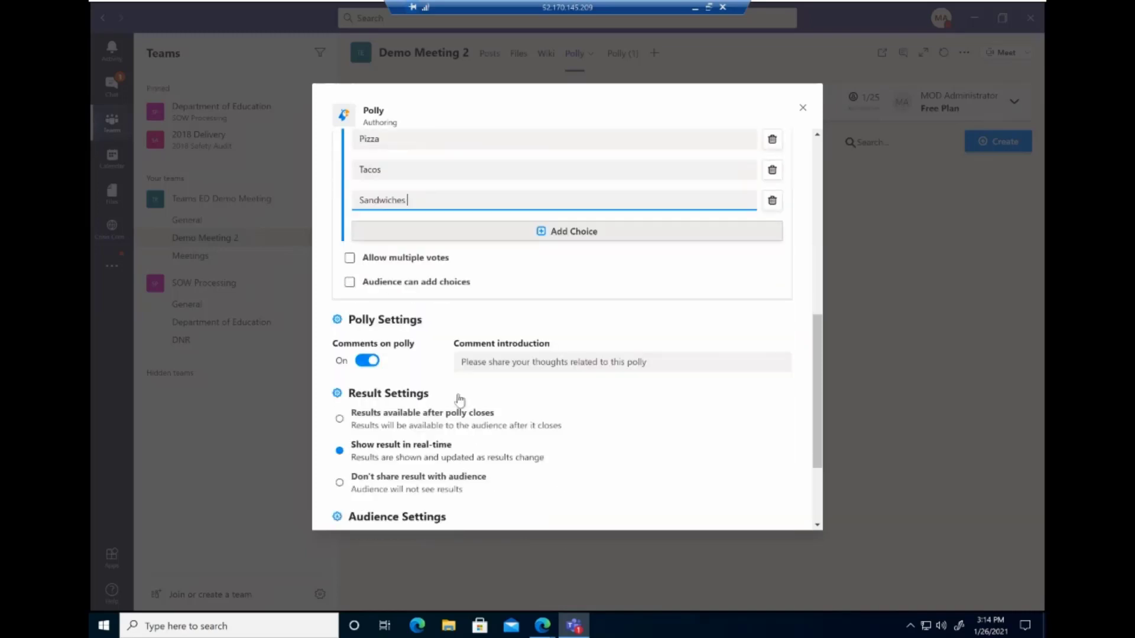
scroll(459, 395, "down", 3)
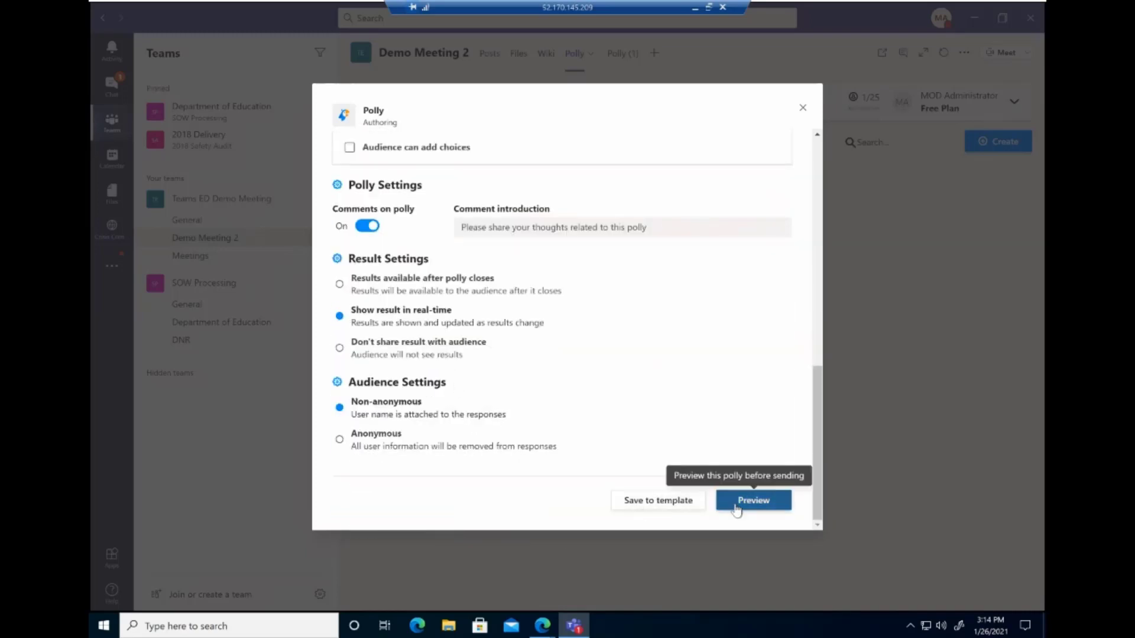
left_click(736, 507)
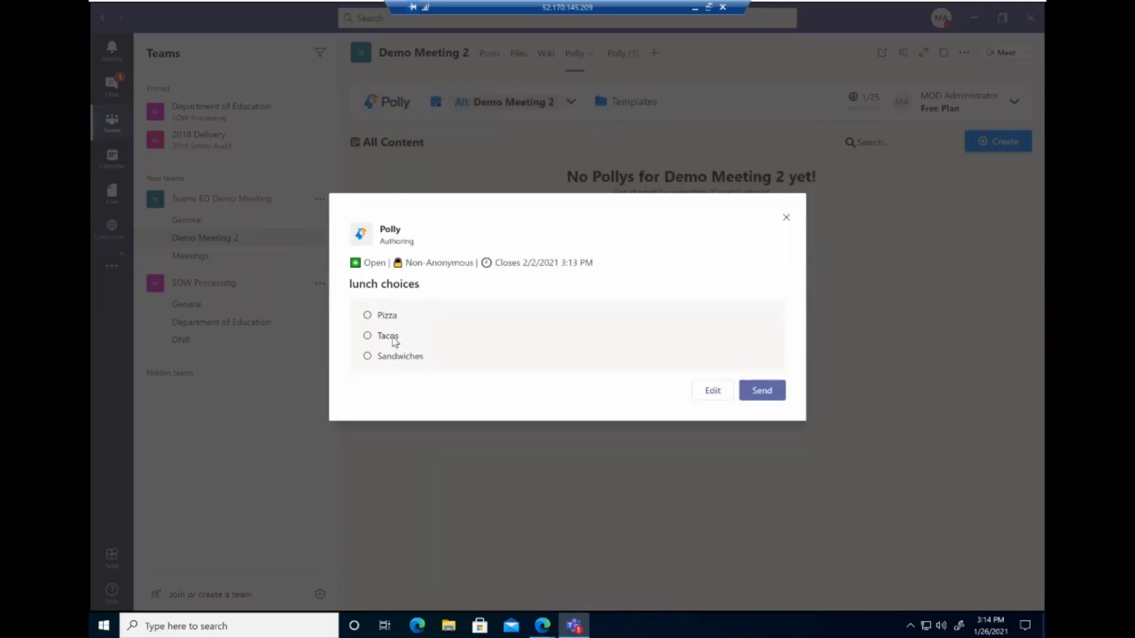
left_click(763, 392)
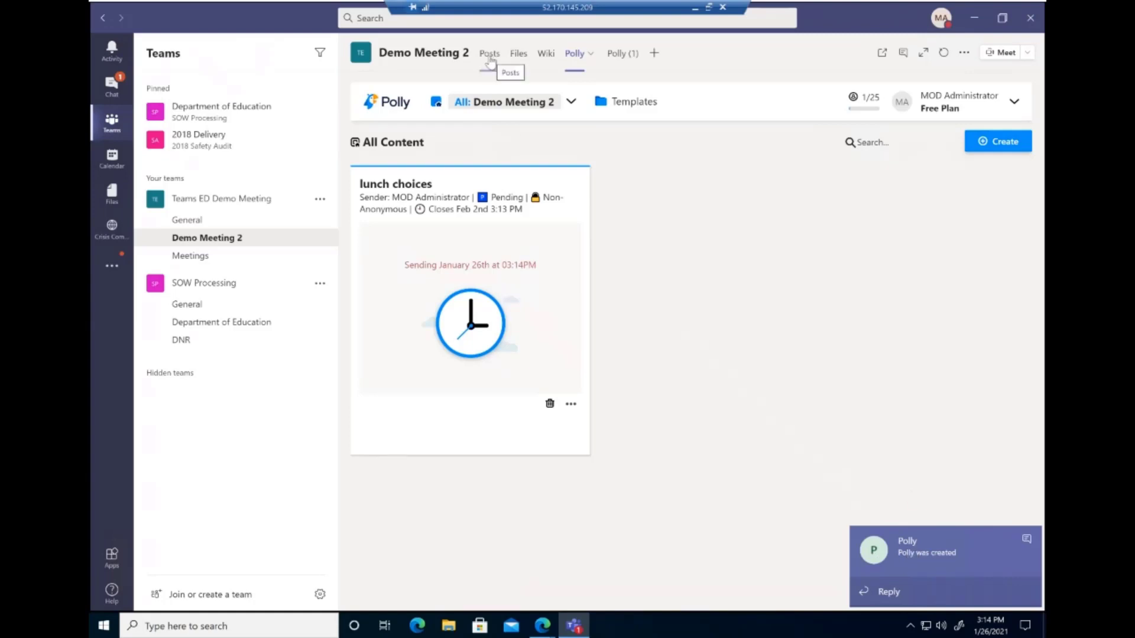
Submit a vote for Pizza on the lunch polly in the channel's posts.
left_click(489, 55)
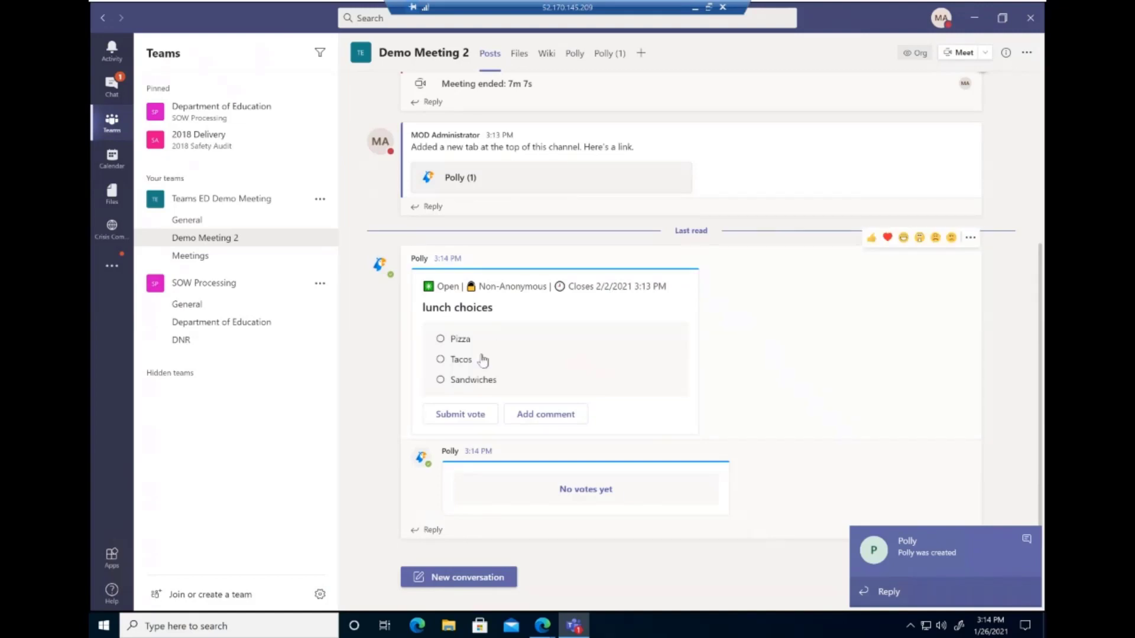
left_click(441, 339)
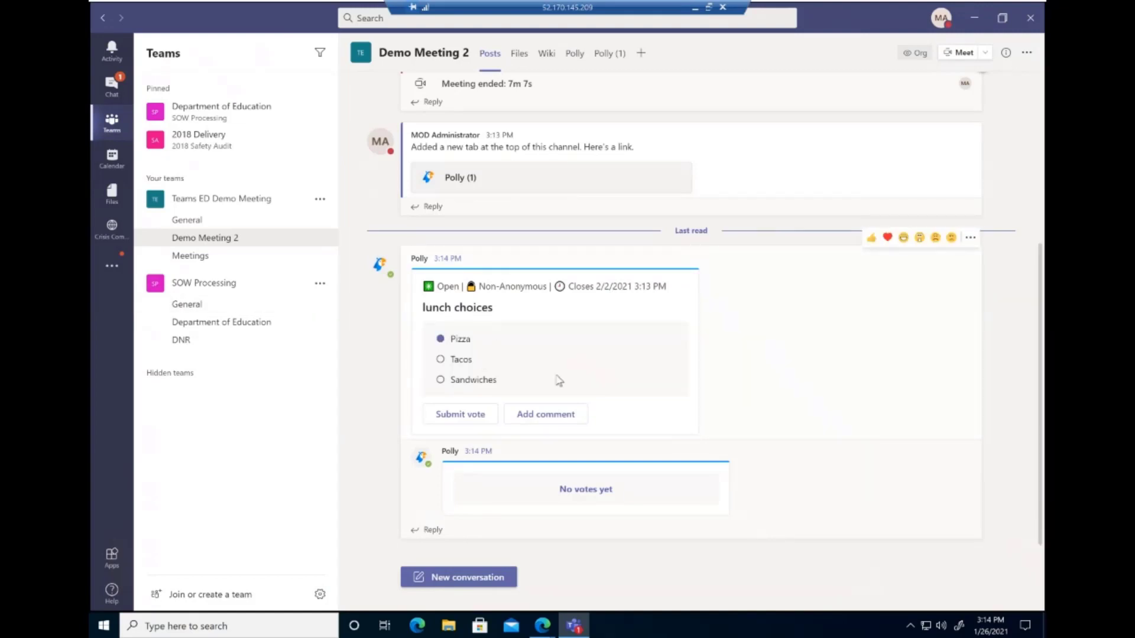
left_click(460, 415)
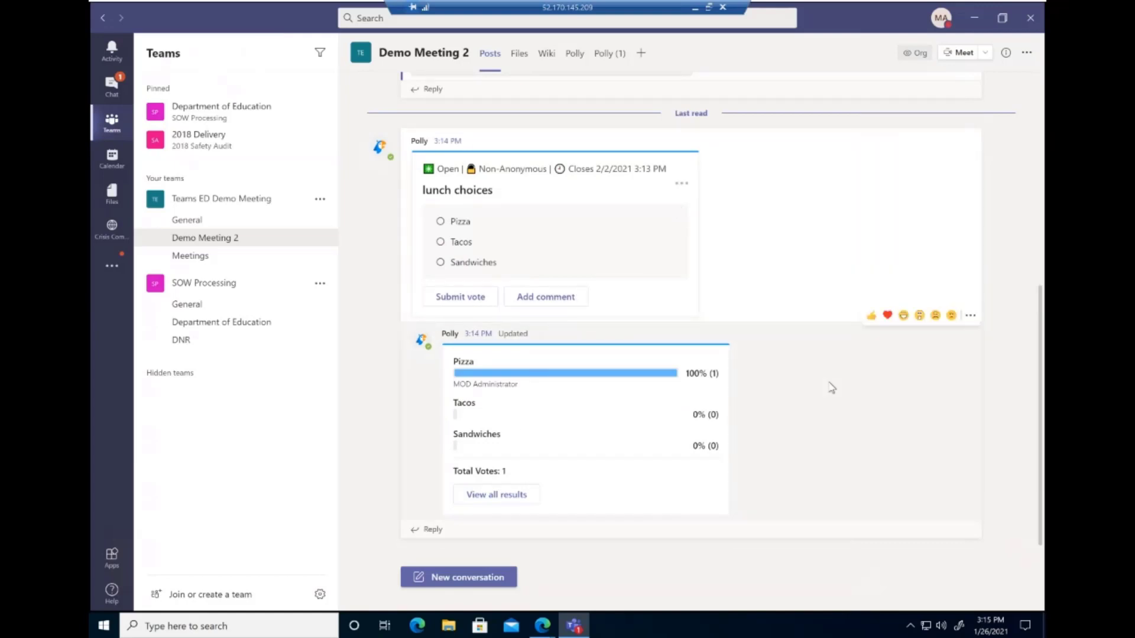
Start and join a new meeting in the Demo Meeting 2 channel, dismissing the Outlook reminder and the microphone notice.
left_click(958, 54)
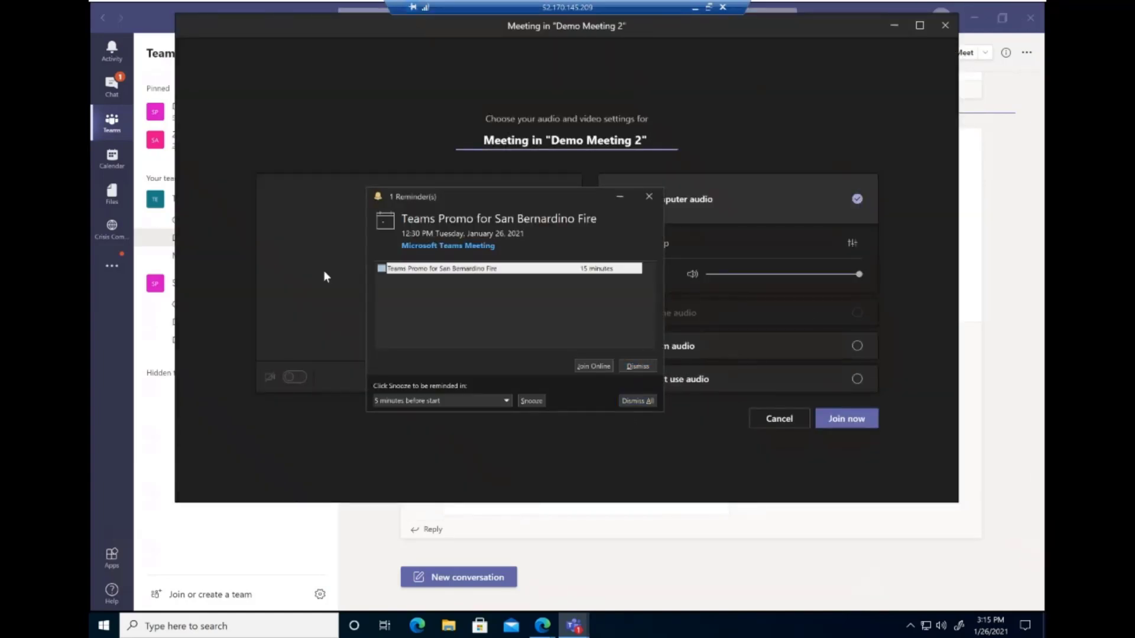
left_click(630, 402)
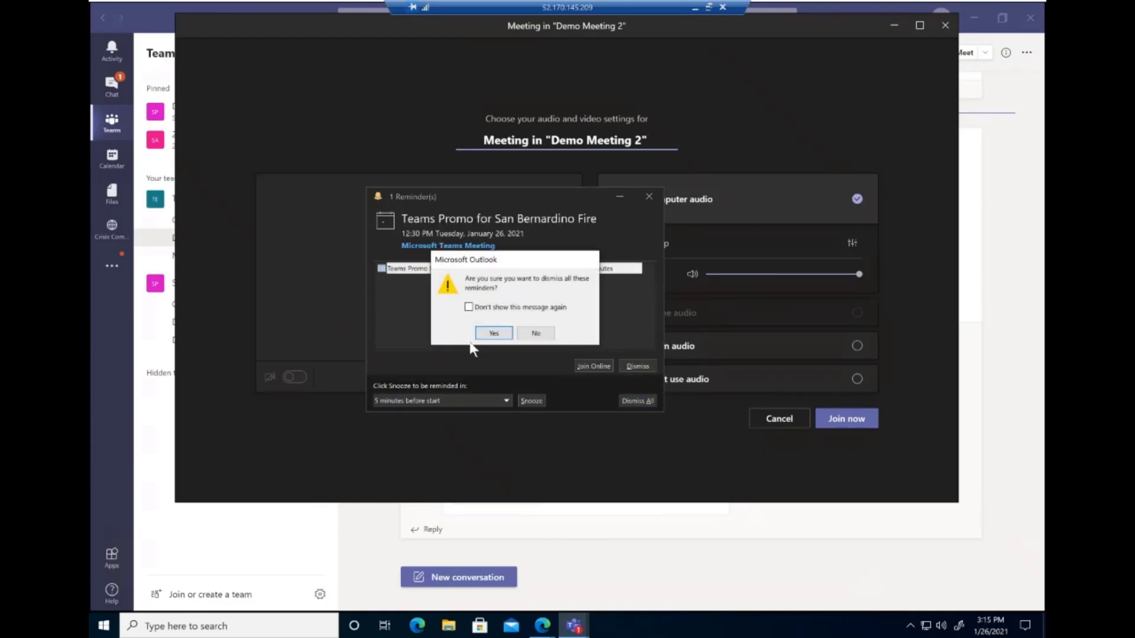
left_click(494, 335)
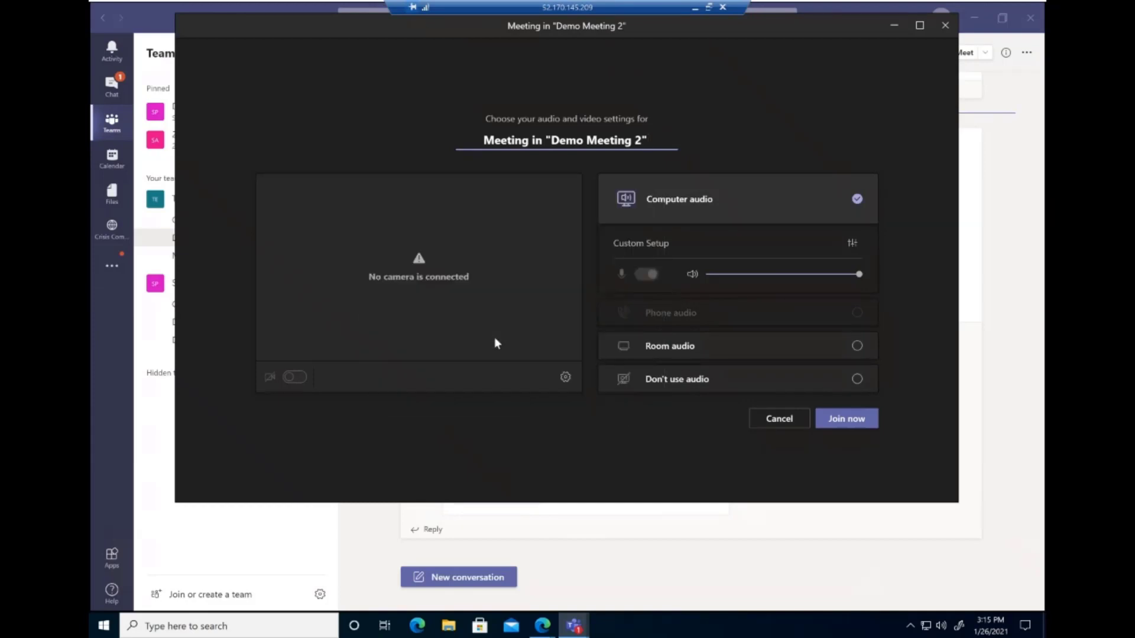
left_click(842, 420)
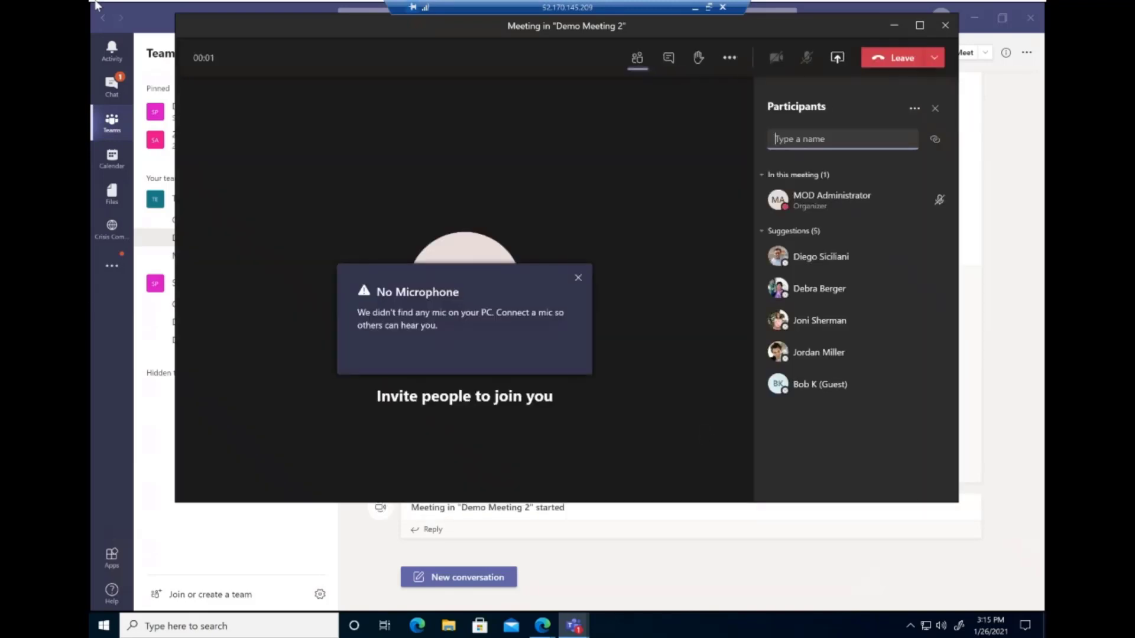
left_click(577, 278)
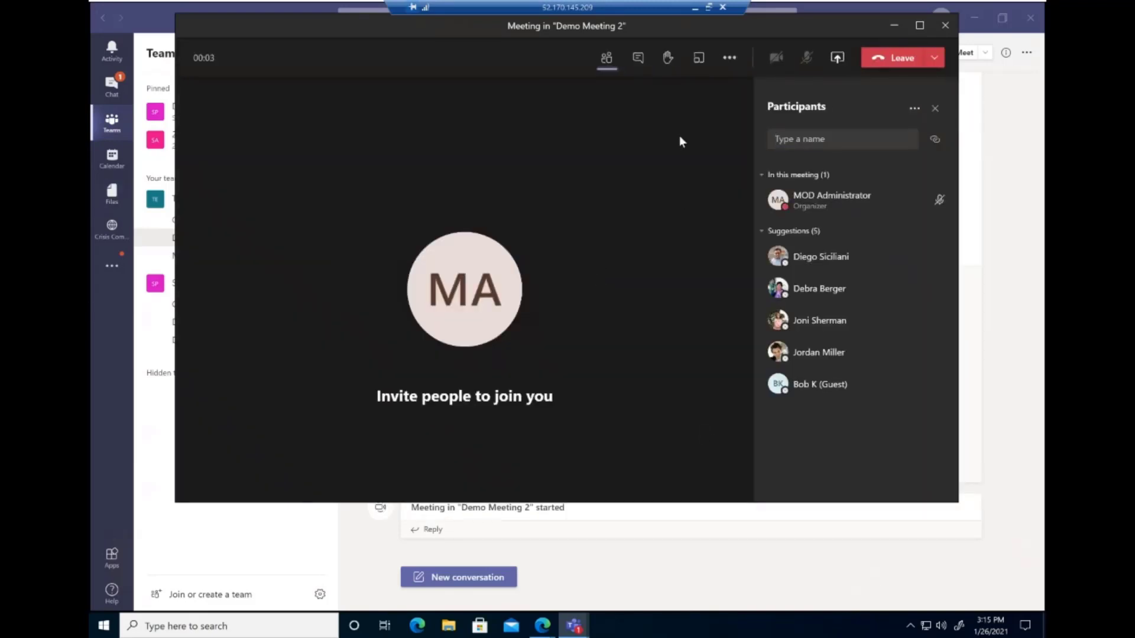
Show the meeting chat and move the meeting window down to uncover the channel header behind it.
left_click(638, 59)
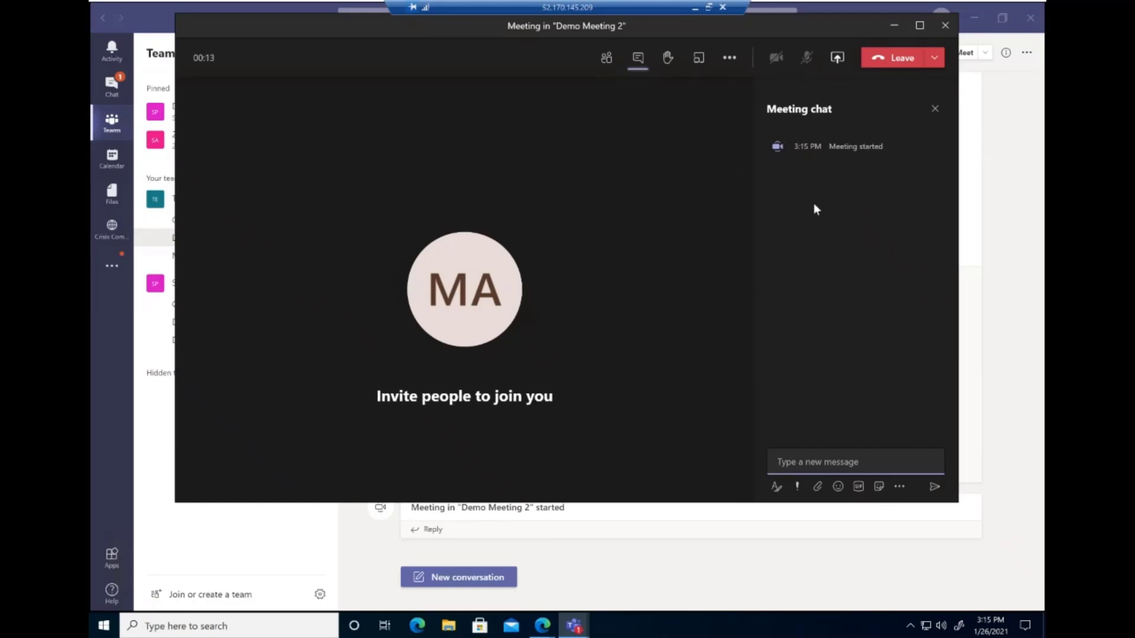
left_click_drag(725, 26, 734, 33)
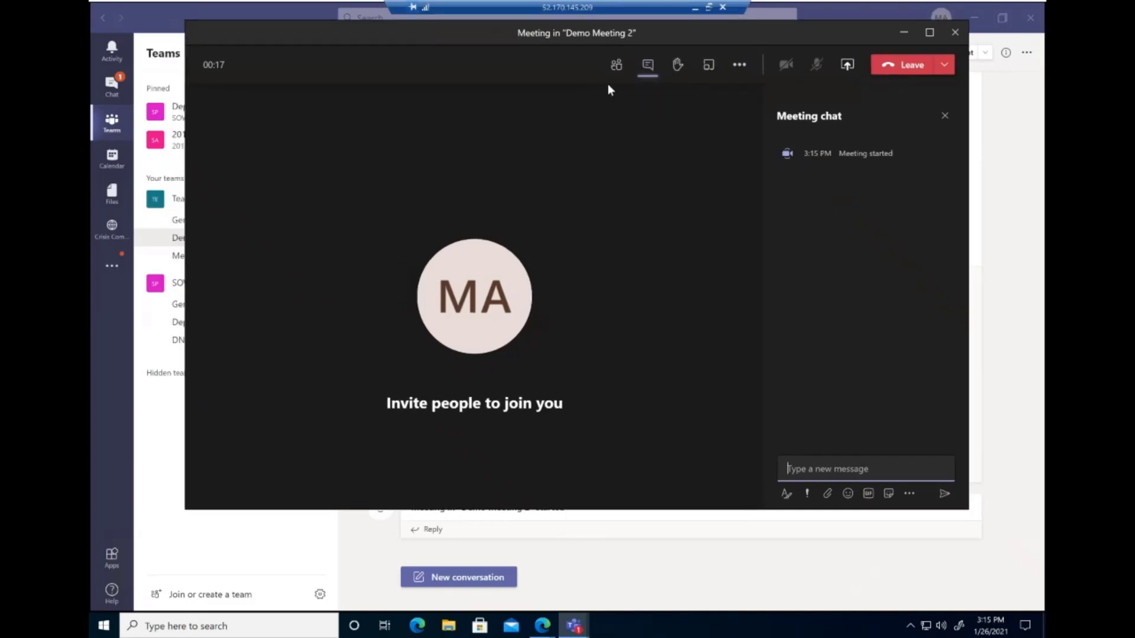
left_click_drag(646, 39, 679, 30)
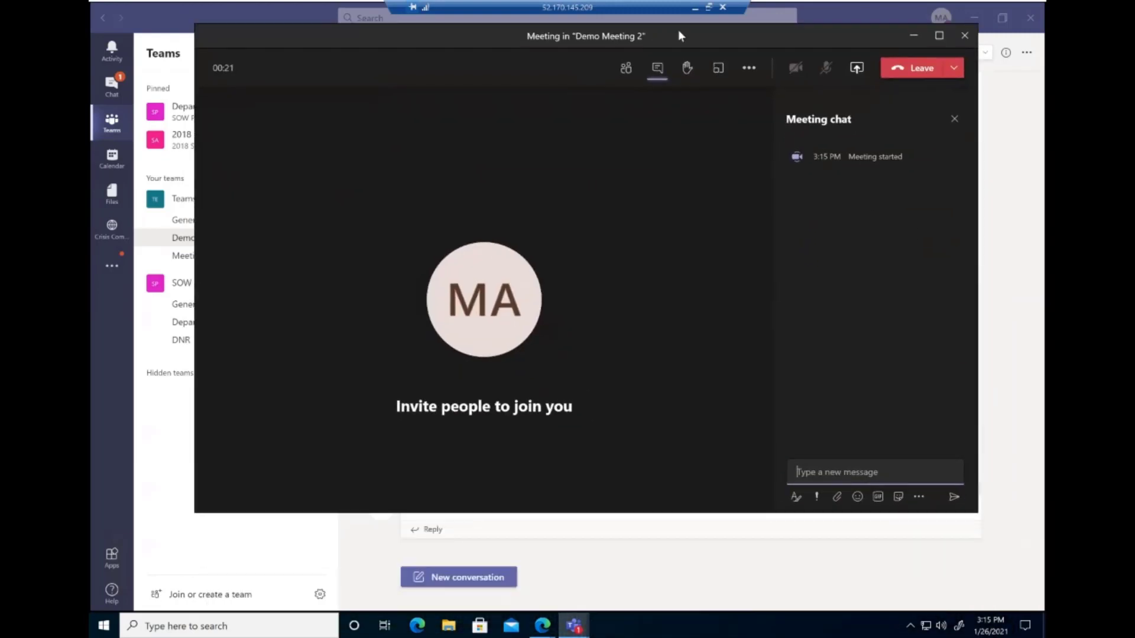
left_click(658, 69)
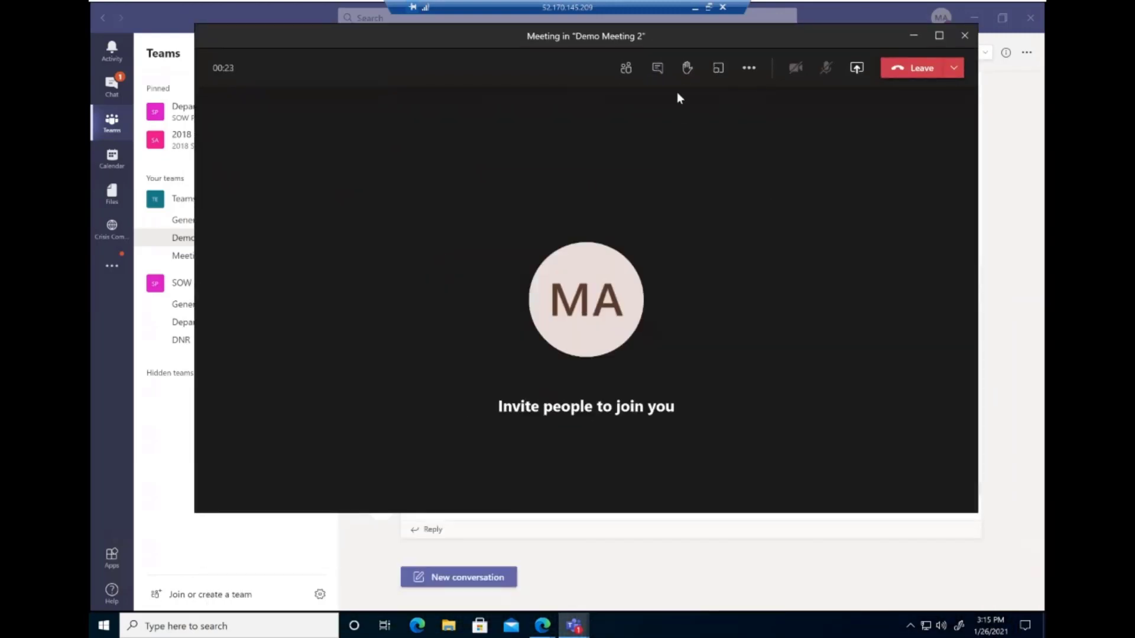
left_click(657, 69)
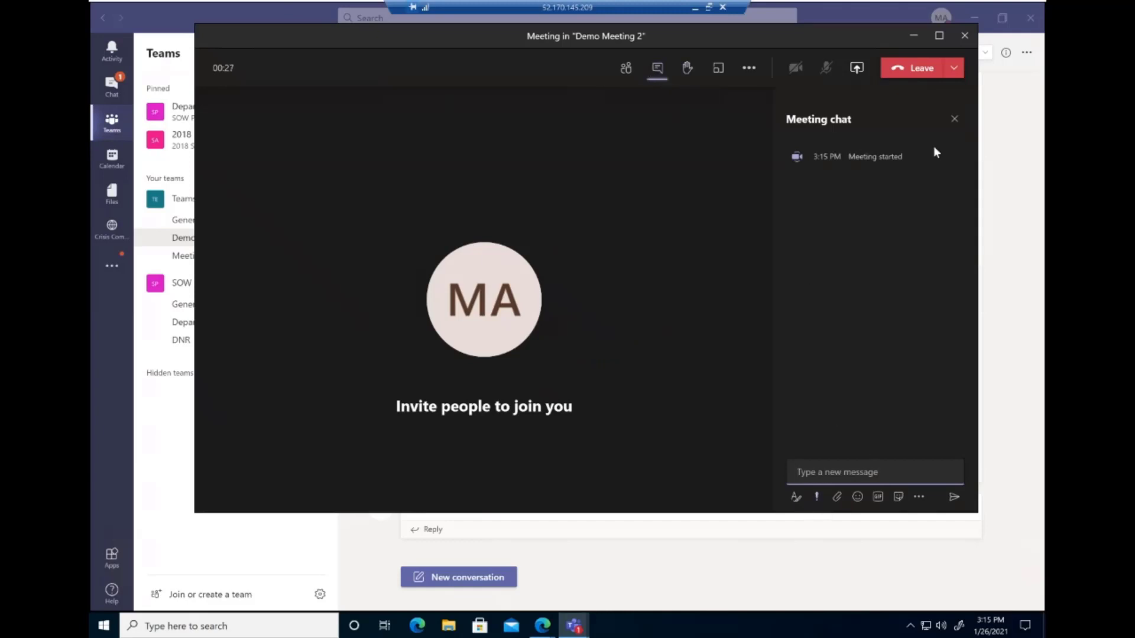
left_click(954, 119)
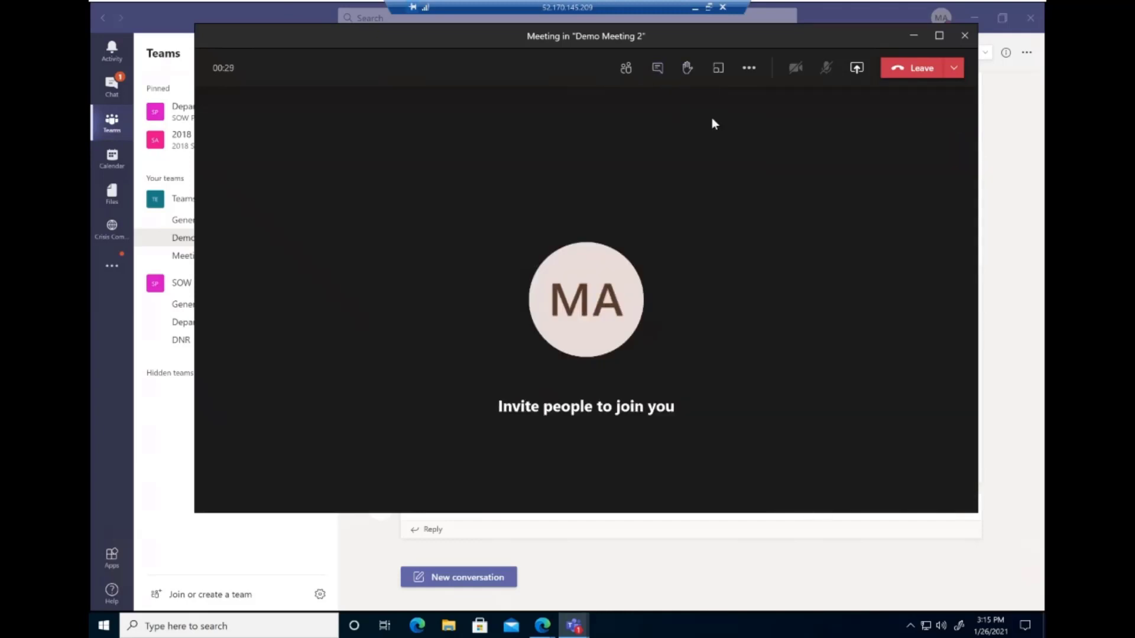
left_click(666, 75)
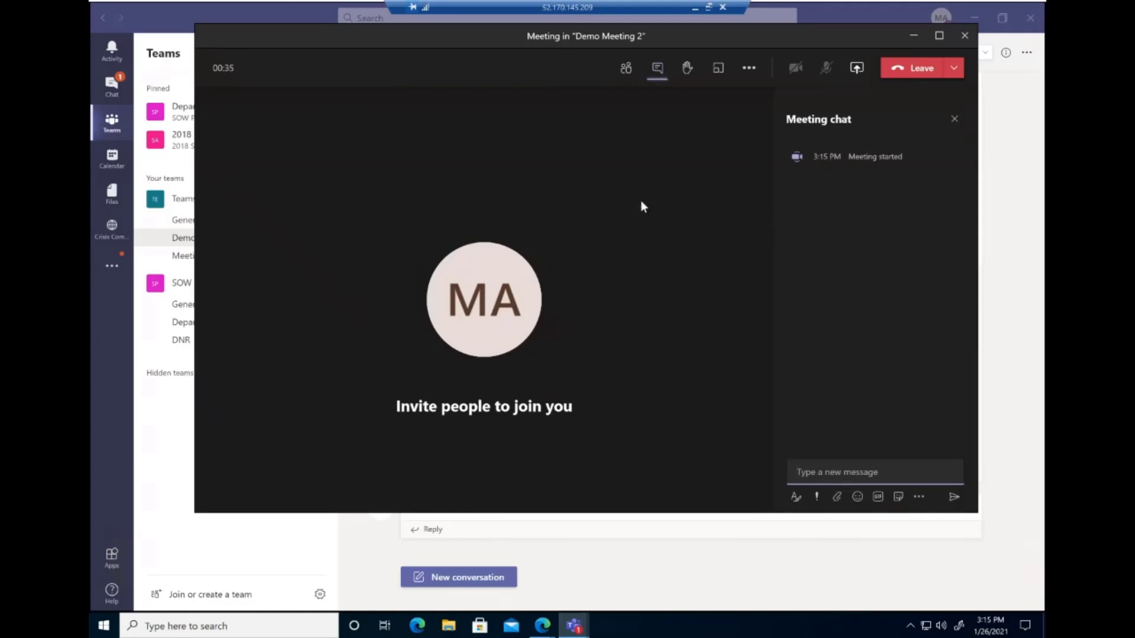
left_click_drag(654, 40, 653, 68)
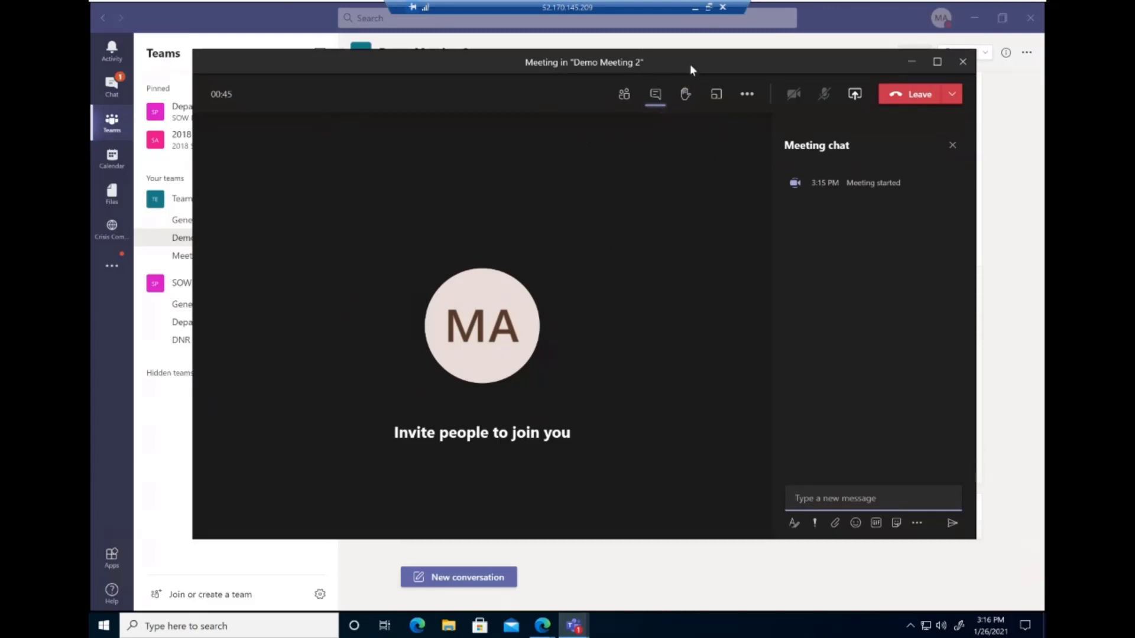
left_click_drag(757, 87, 718, 89)
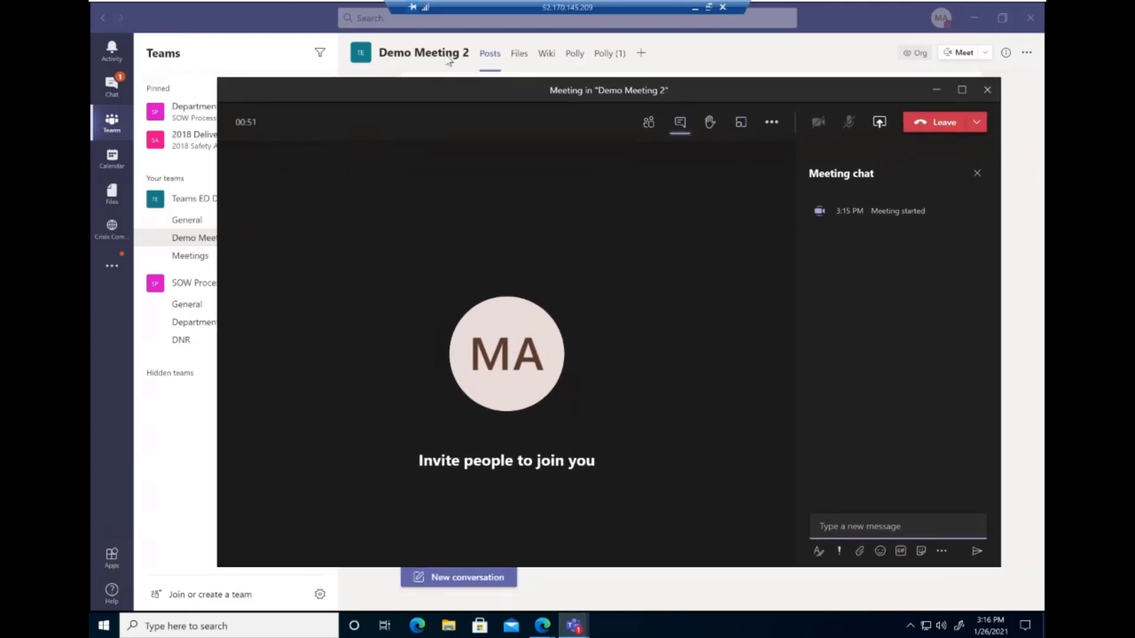
Examine the lunch polly's results in the channel's posts and in its original Polly tab.
left_click(299, 15)
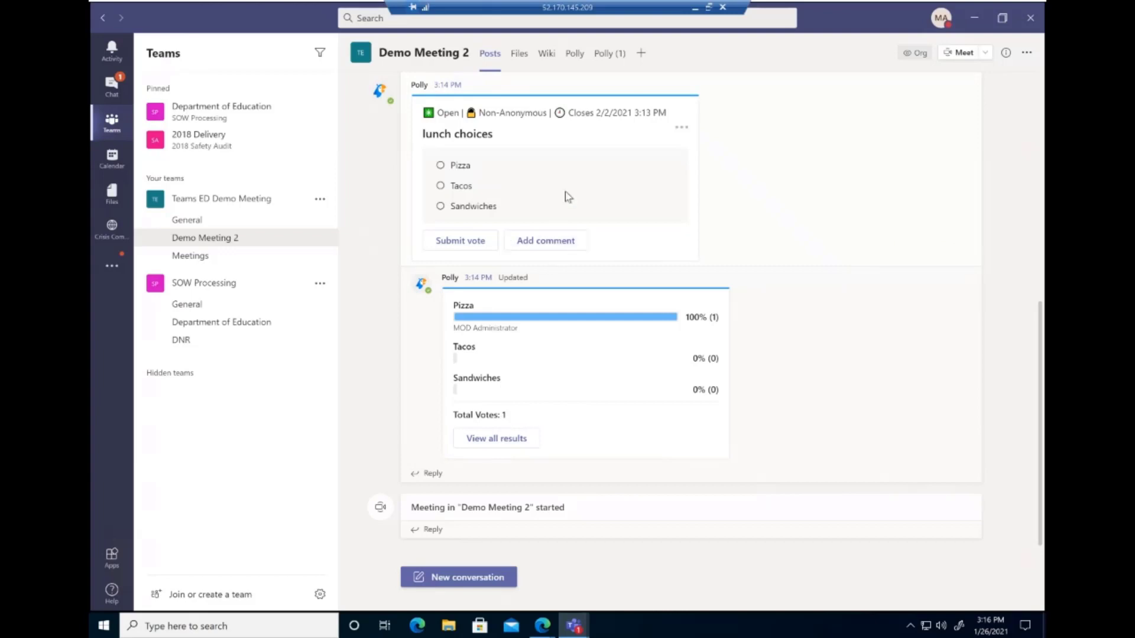
mouse_move(847, 395)
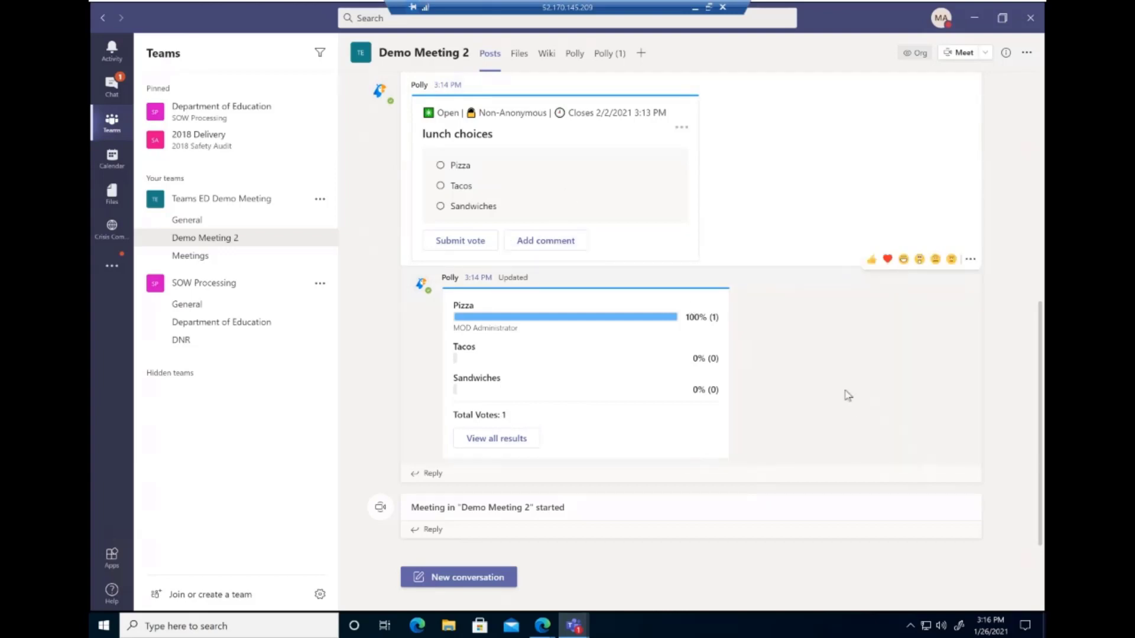
left_click(575, 59)
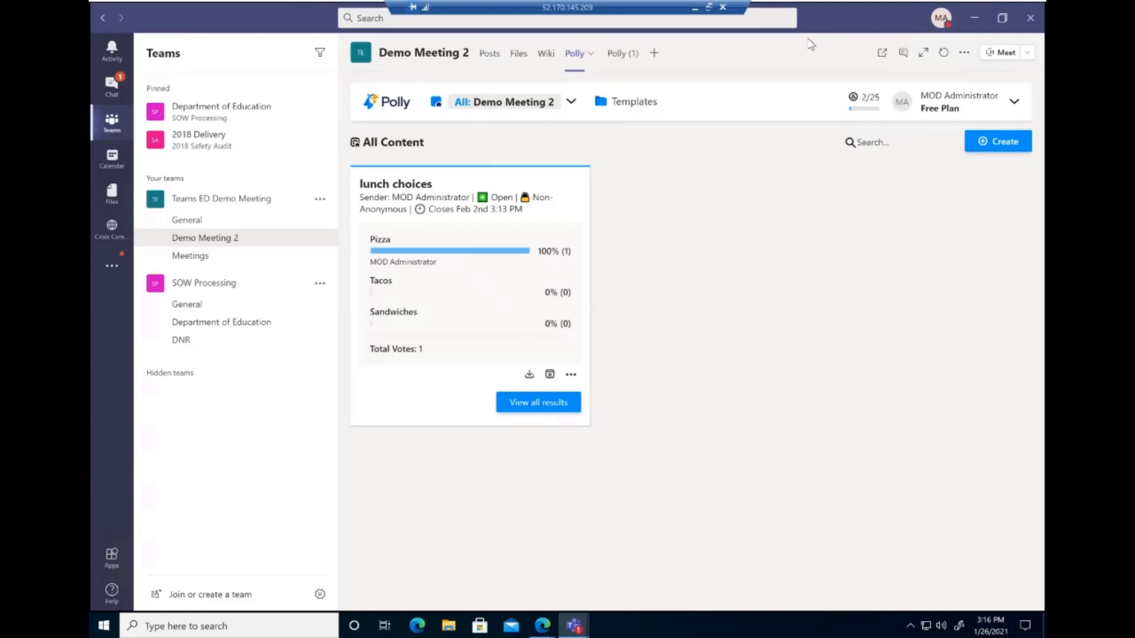
Shrink the main Teams window, maximize the meeting window and check the extra compose options in the meeting chat.
left_click(1002, 18)
left_click(505, 188)
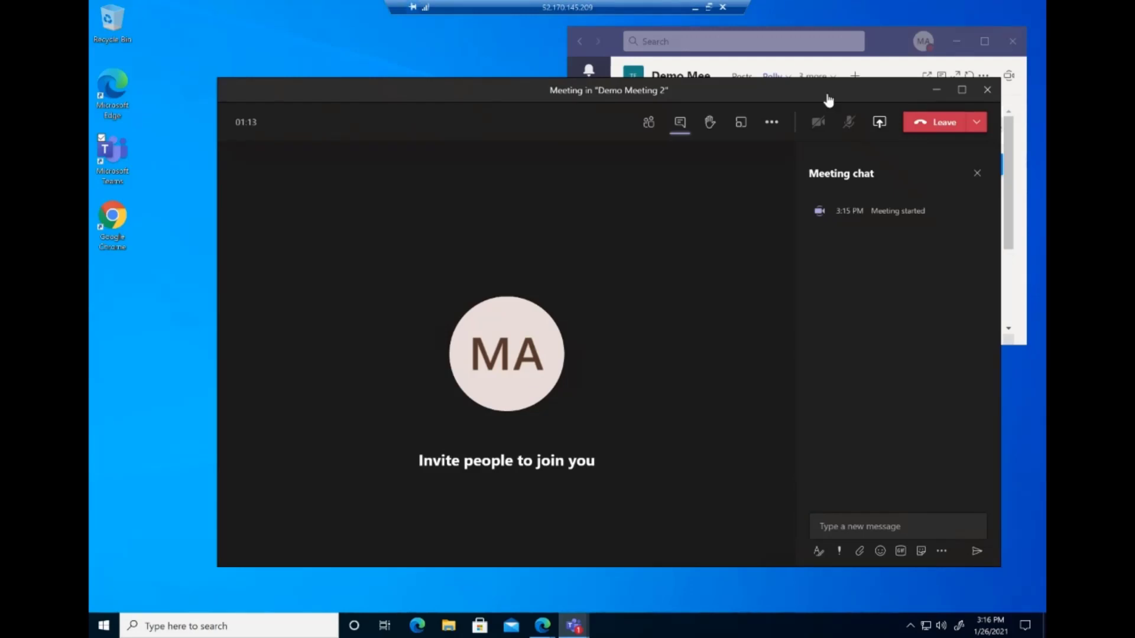
left_click(962, 90)
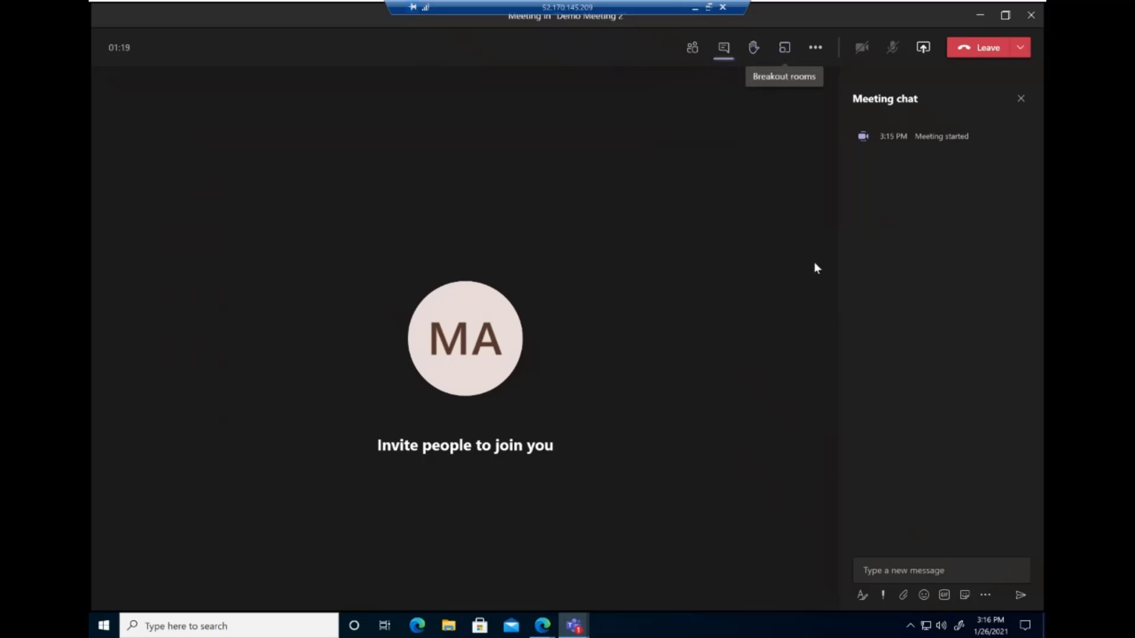
left_click(986, 594)
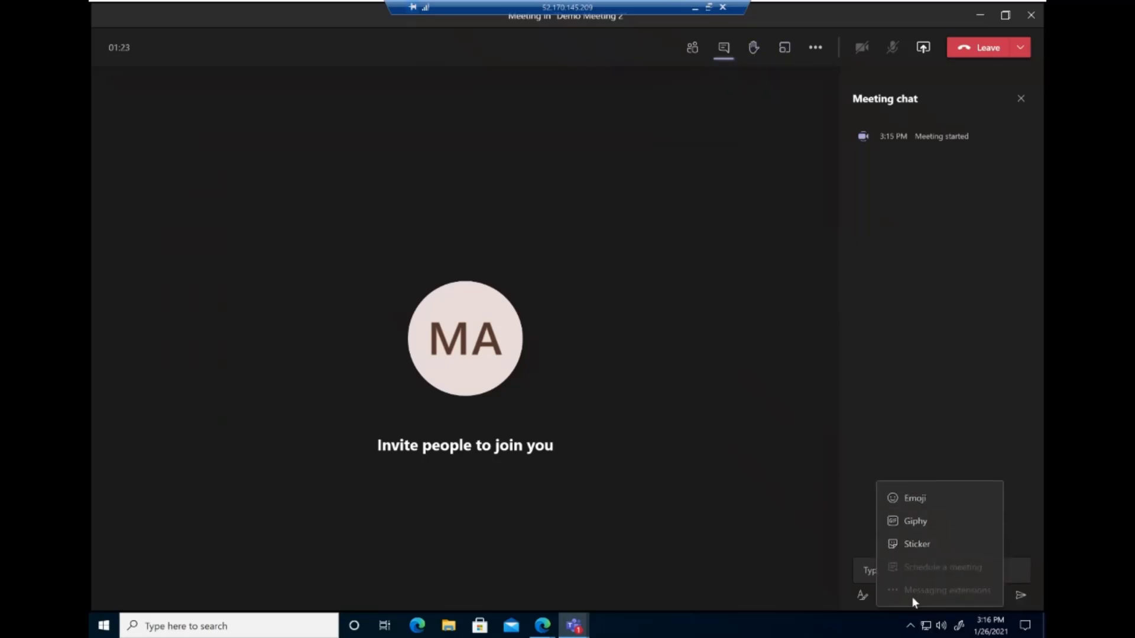
left_click(783, 516)
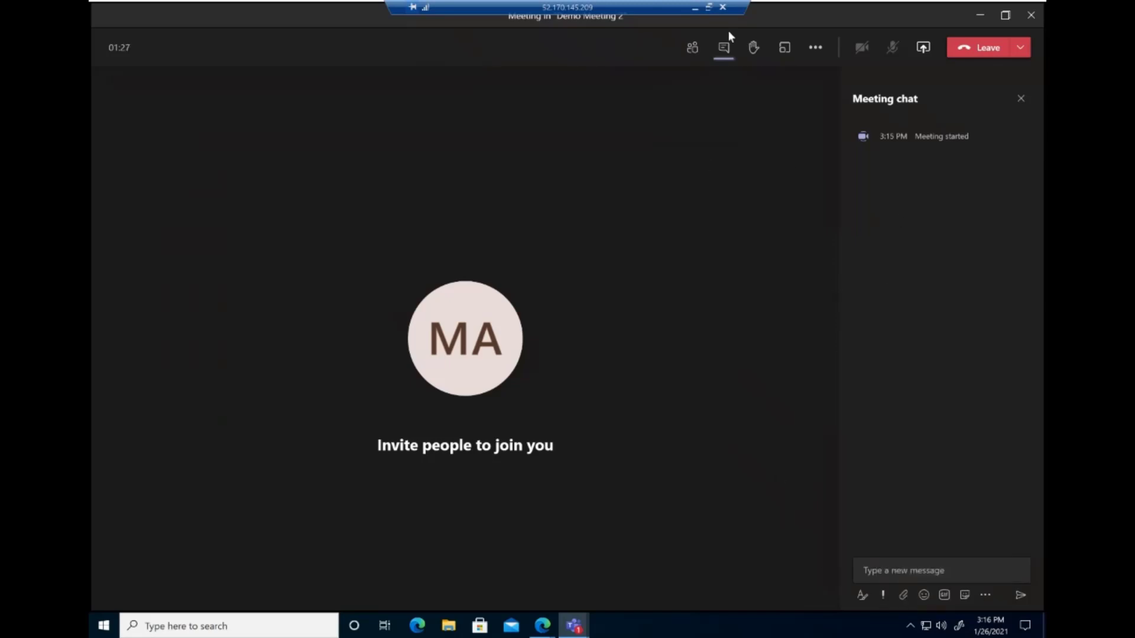
Restore the meeting window to a smaller size and maximize the main Teams window to view the lunch choices results.
left_click_drag(810, 18, 680, 87)
left_click(870, 41)
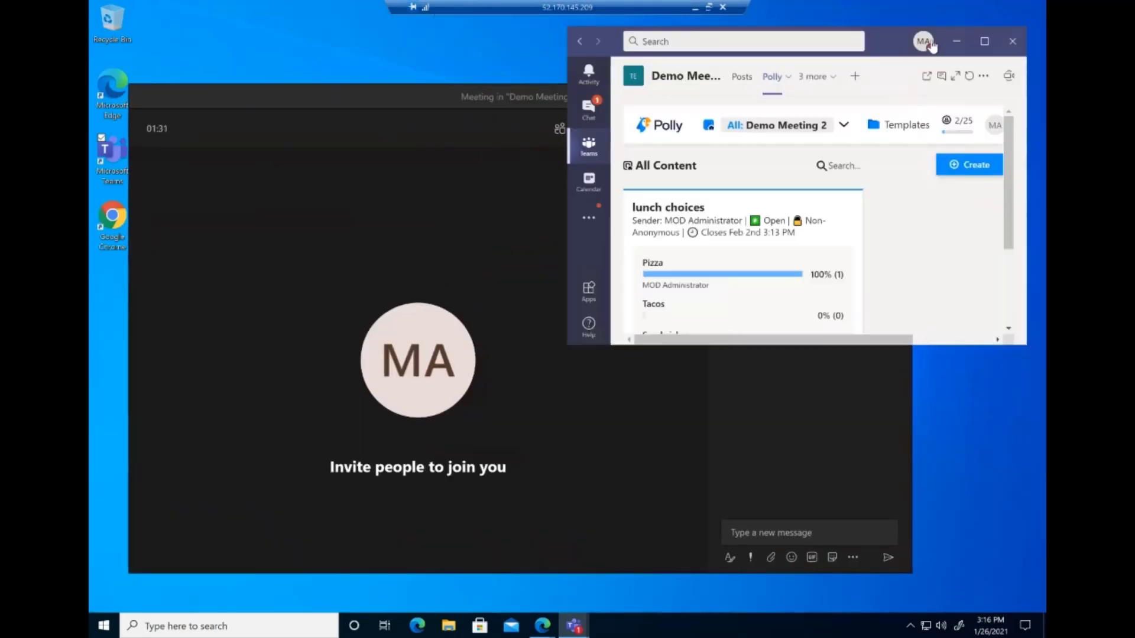
left_click(974, 46)
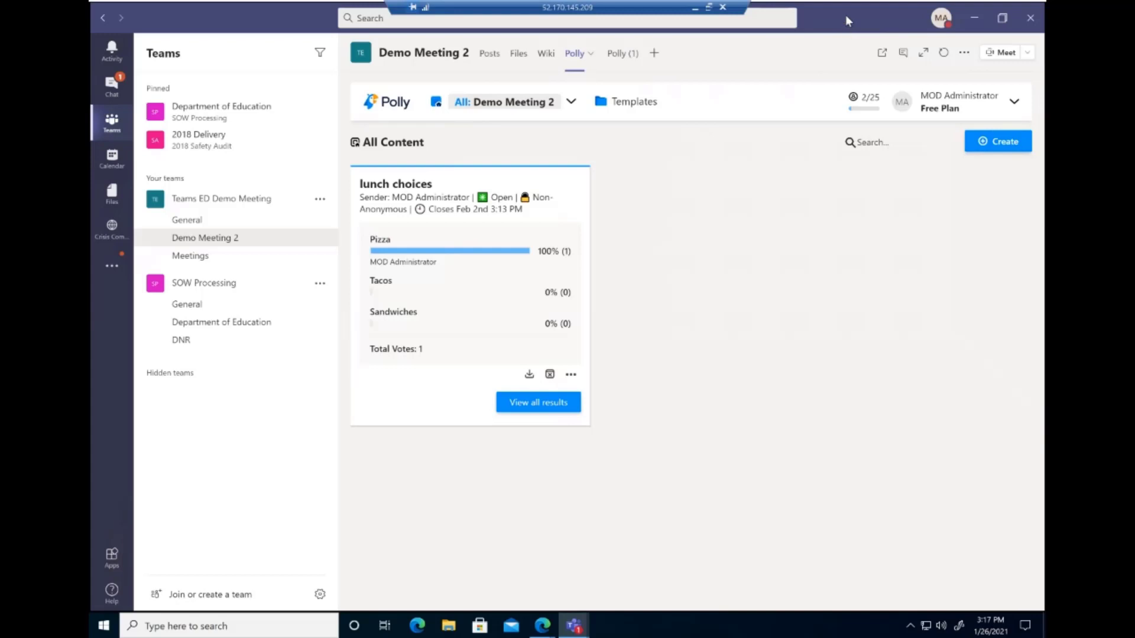
Shrink the main Teams window, bring the Demo Meeting 2 meeting window to the front and maximize it.
left_click_drag(846, 32, 817, 87)
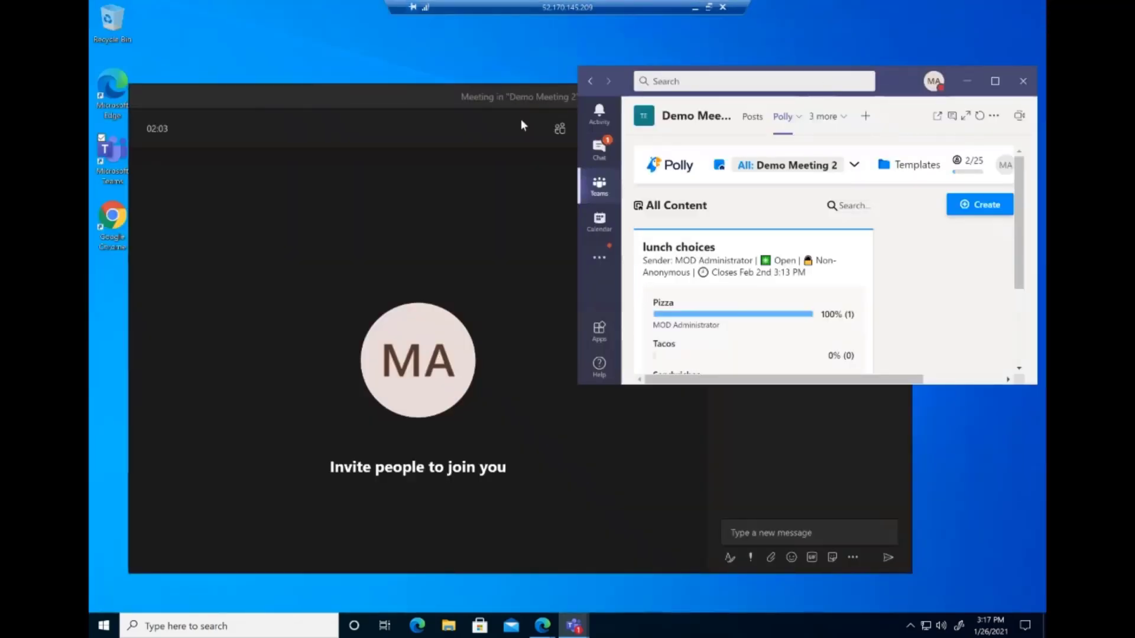
left_click(455, 115)
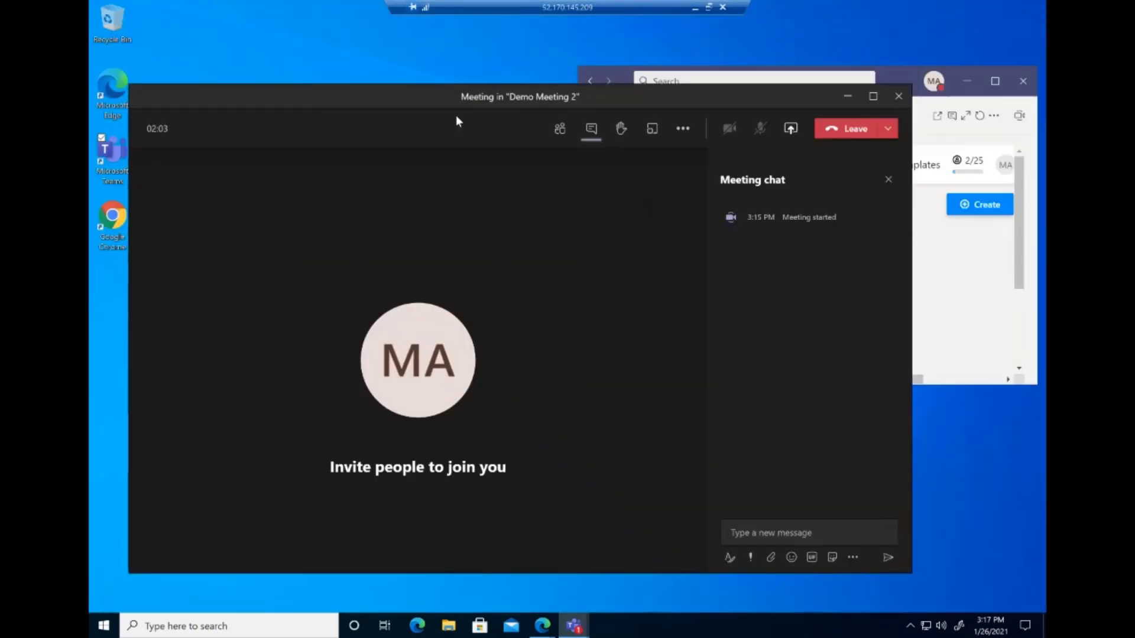
left_click(873, 97)
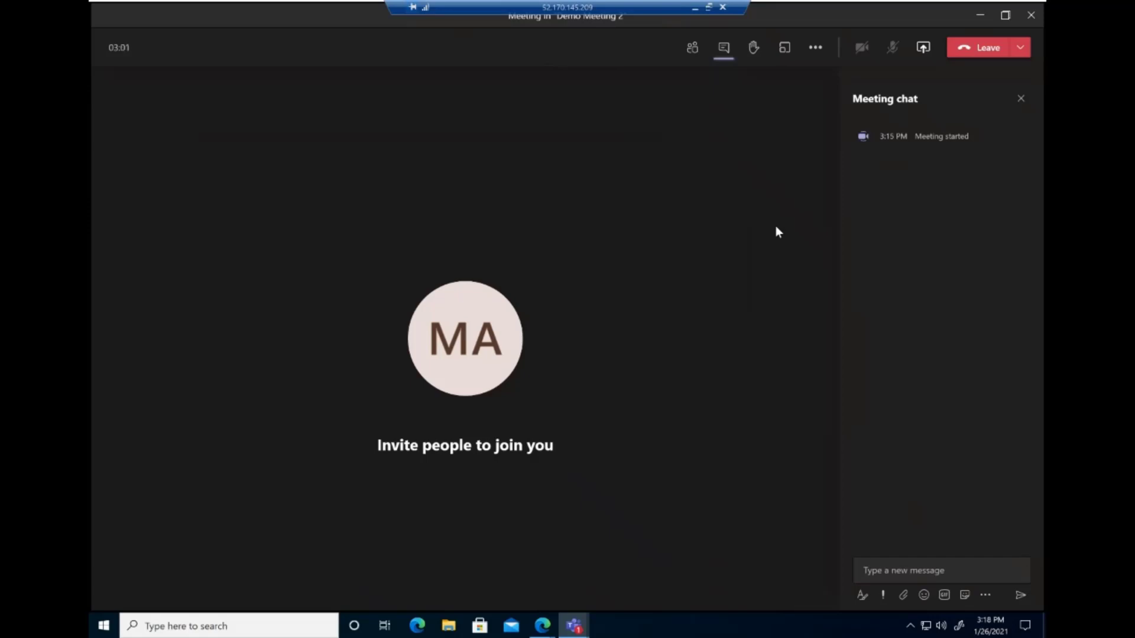
Leave the meeting and show the Demo Meeting 2 channel's posts in the maximized Teams window.
left_click(995, 49)
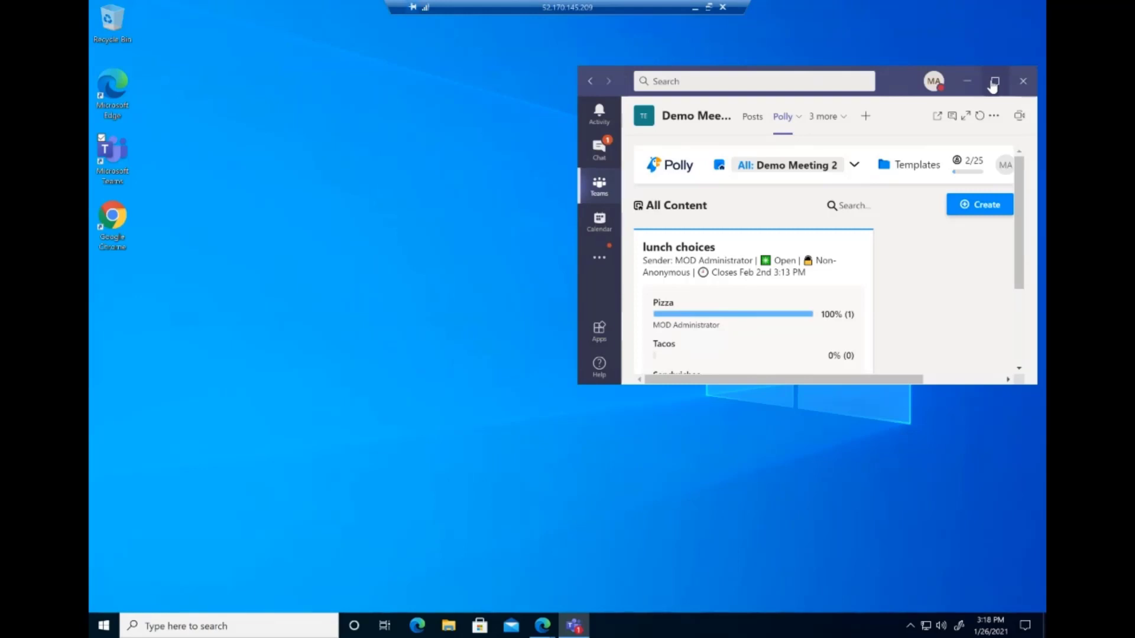
left_click(994, 83)
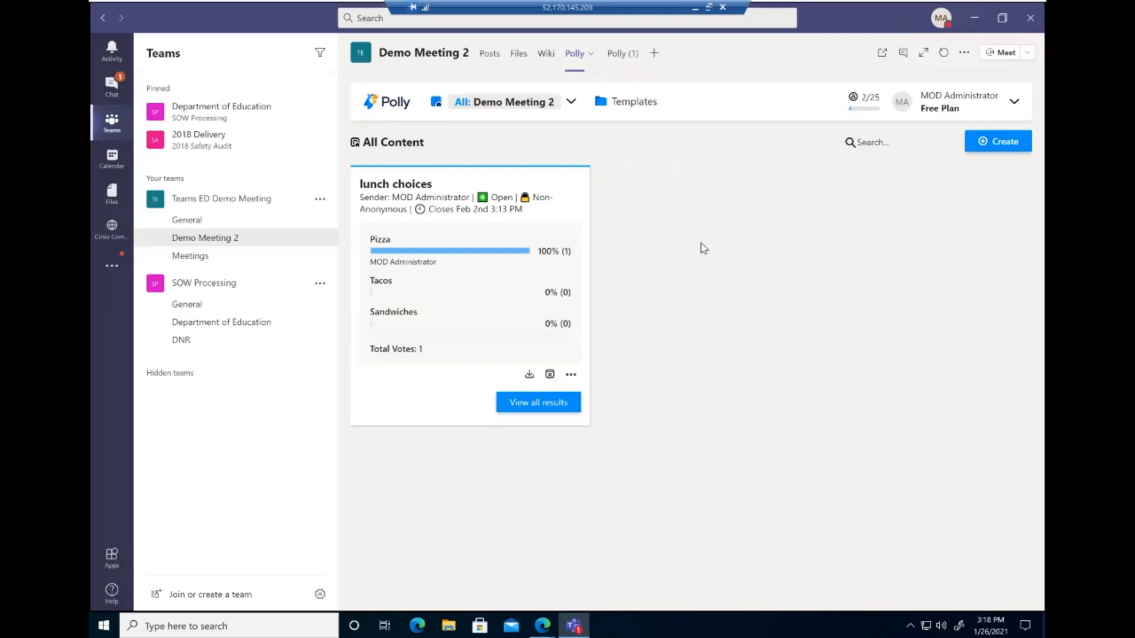
left_click(499, 56)
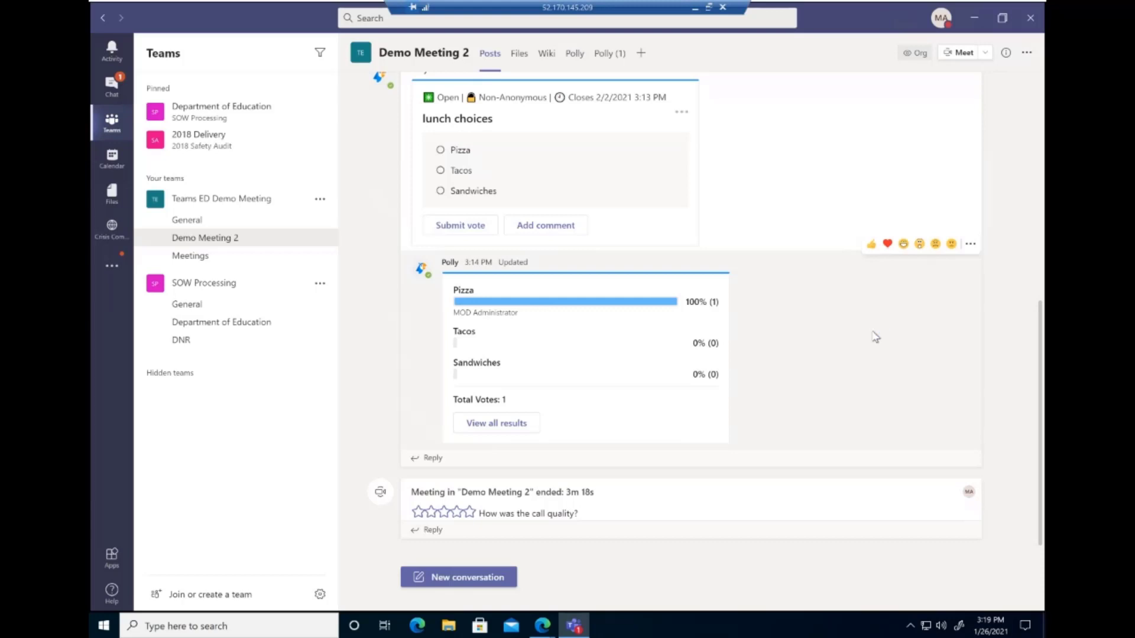
Start an immediate meeting in the Demo Meeting 2 channel, join it with computer audio and dismiss the missing-microphone notice.
left_click(993, 54)
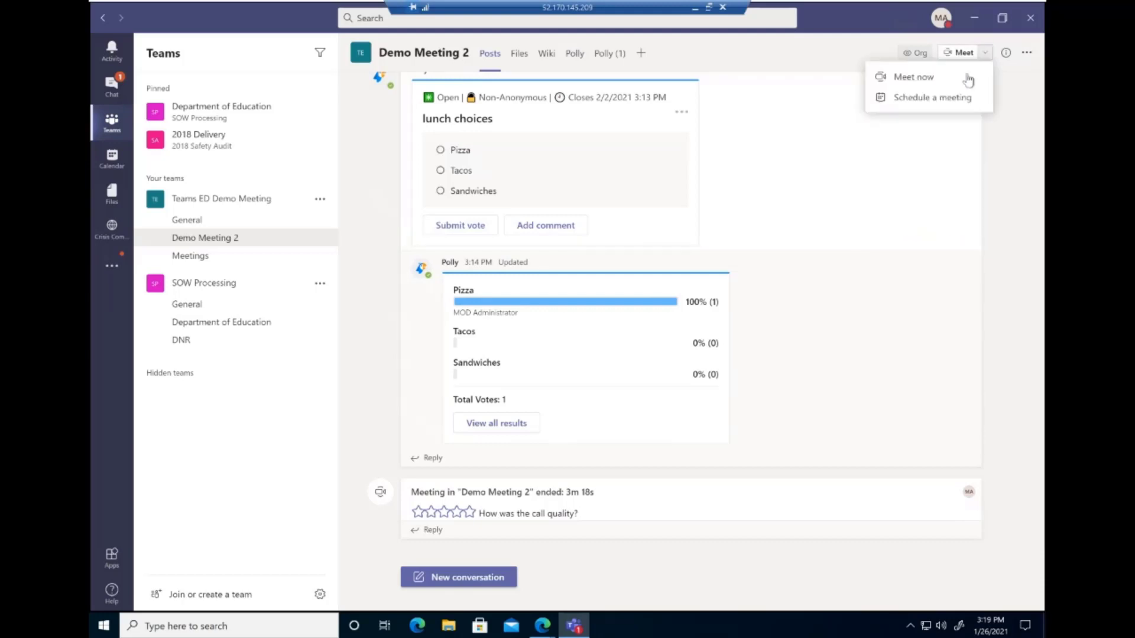
left_click(923, 79)
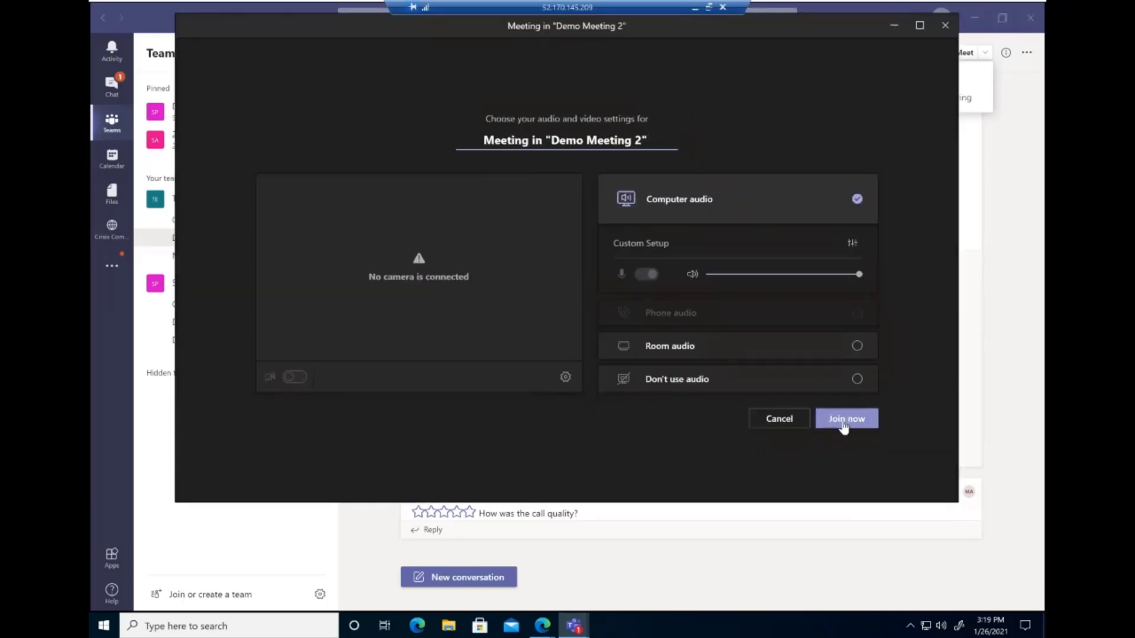
left_click(843, 422)
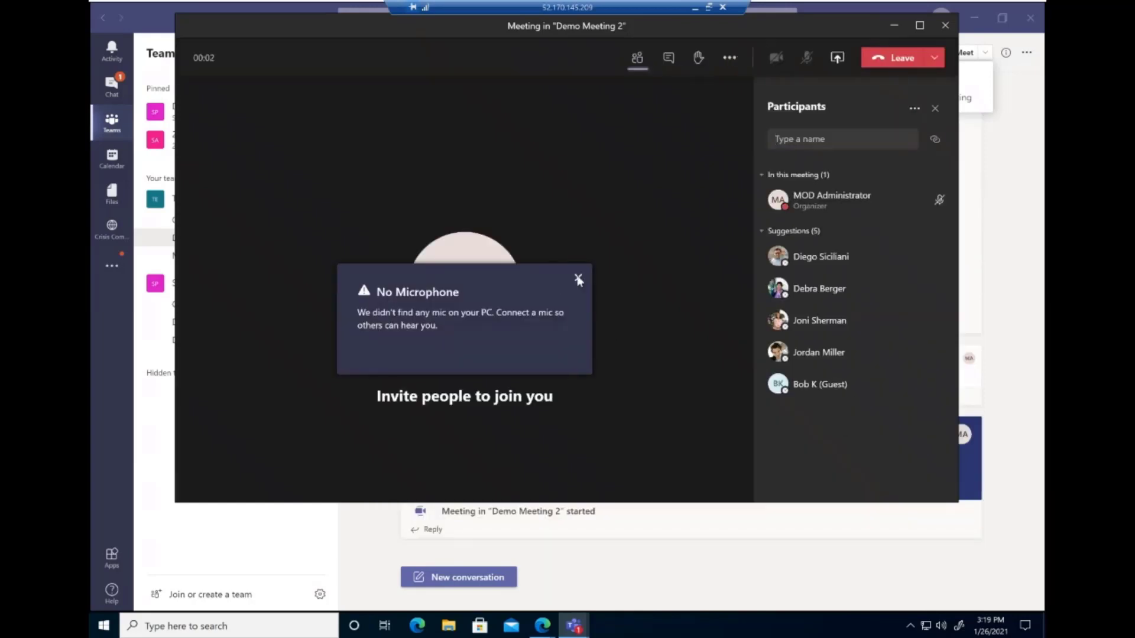
left_click(577, 278)
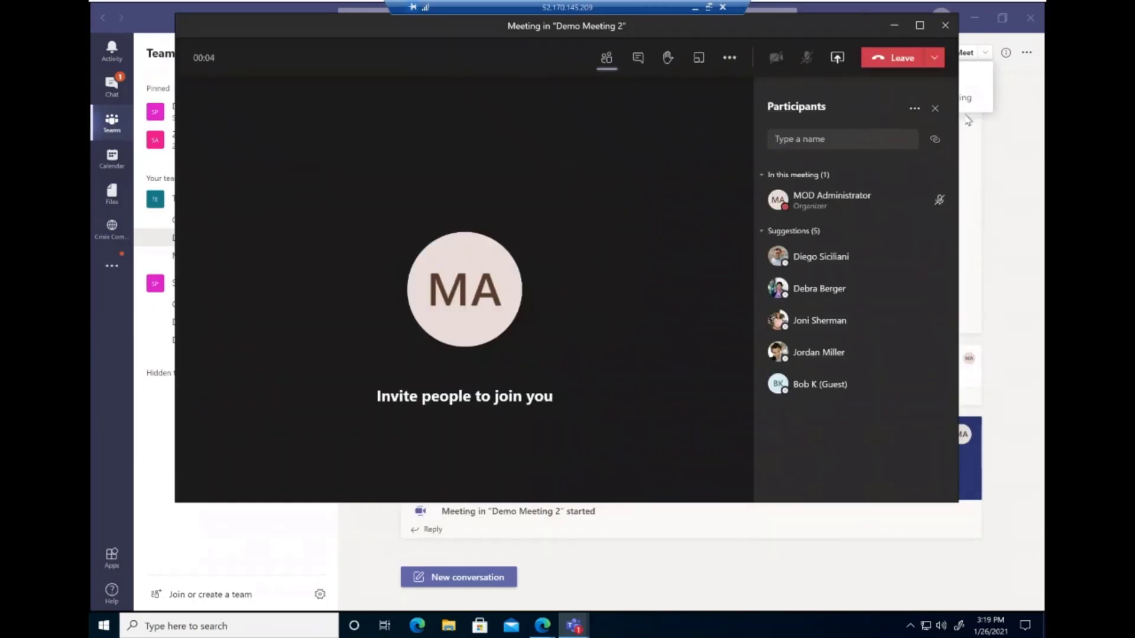
Replace the participants list with the meeting chat and check the chat's file attachment options.
left_click(935, 108)
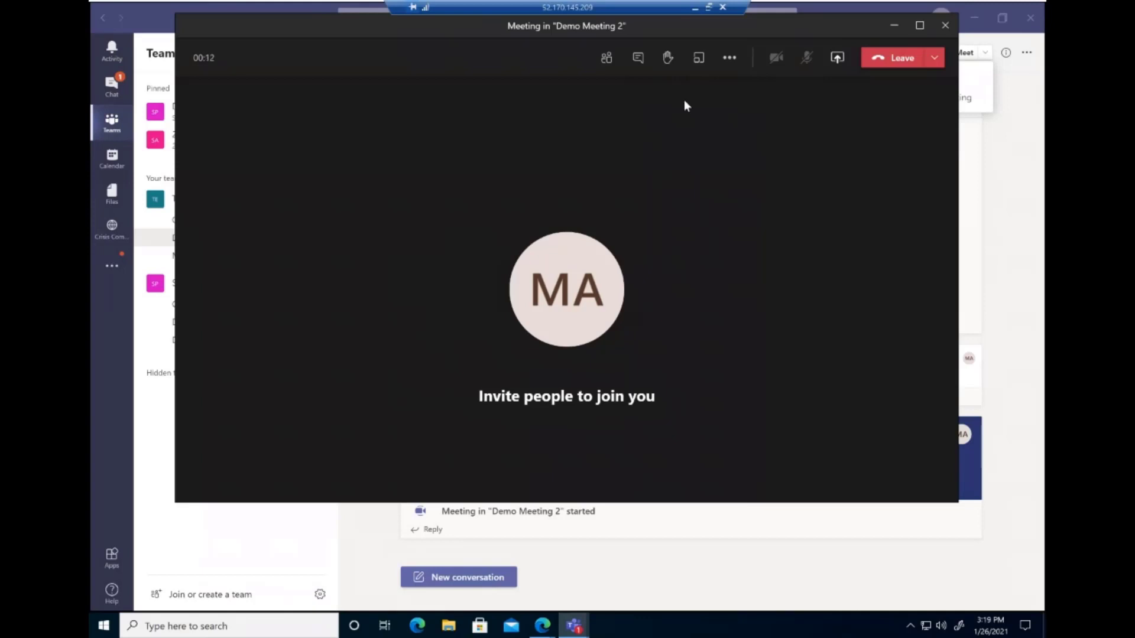
left_click(638, 59)
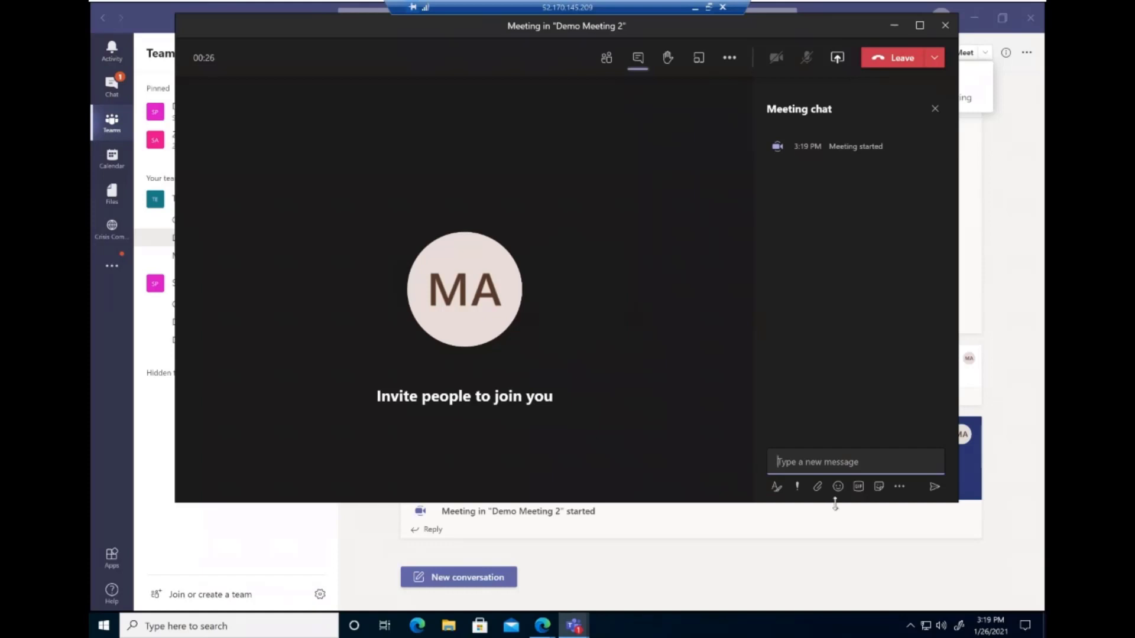
left_click(817, 487)
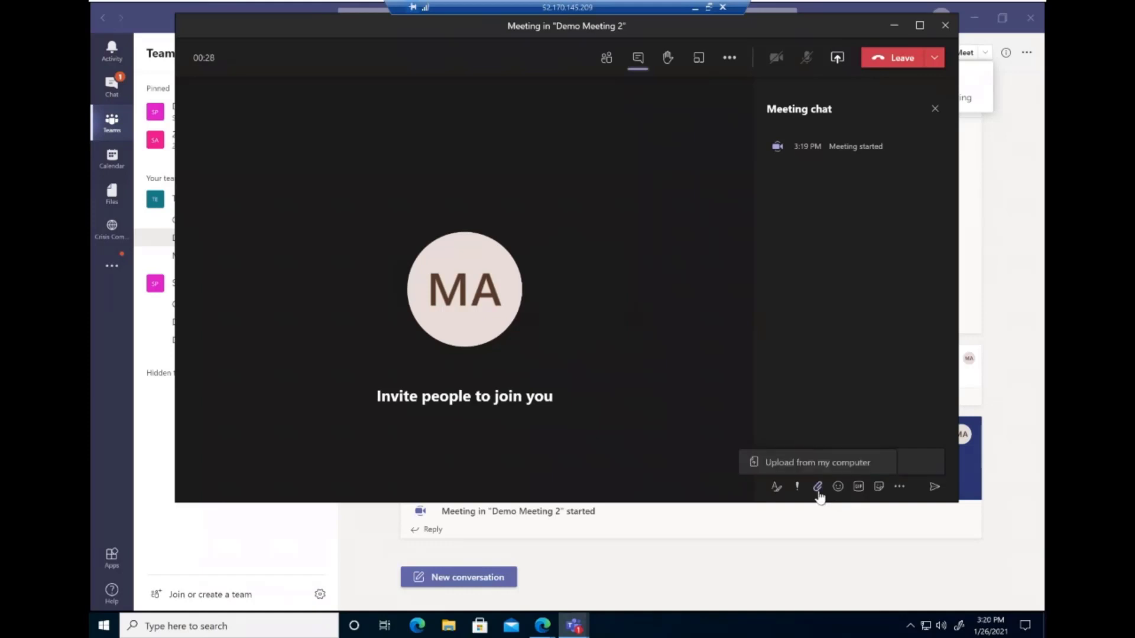
left_click(646, 322)
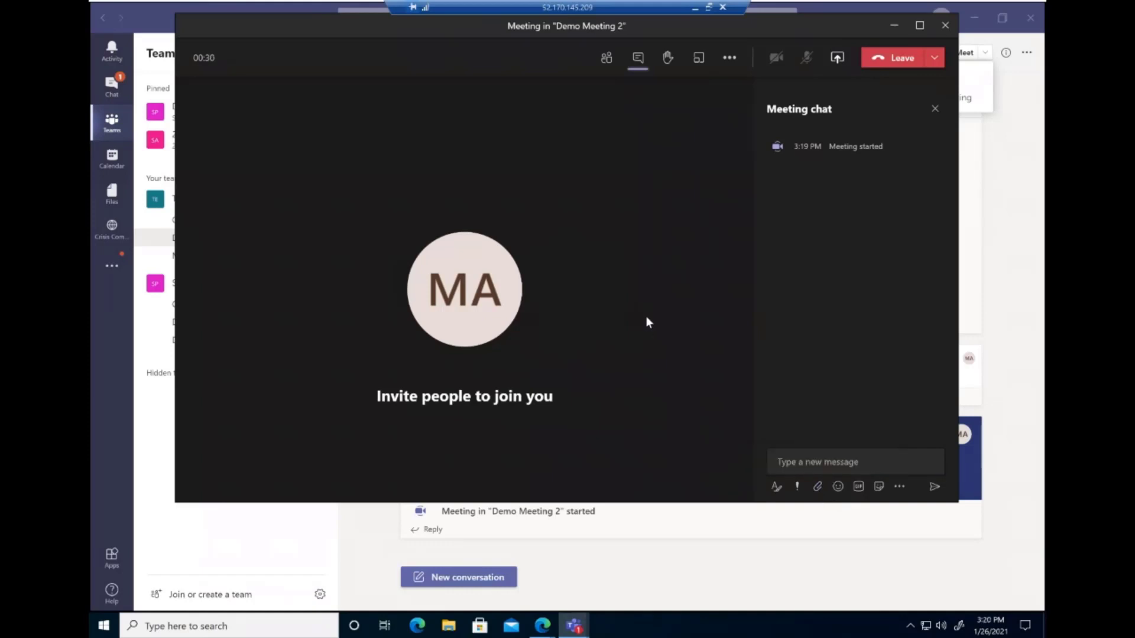